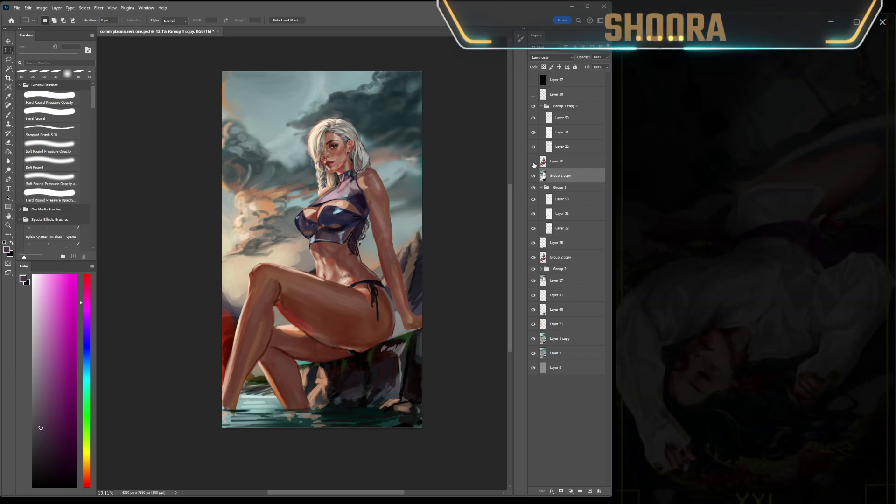
Hide Layer 52, show the group Group 1 copy 2 and set that group's opacity to 40%.
left_click(533, 162)
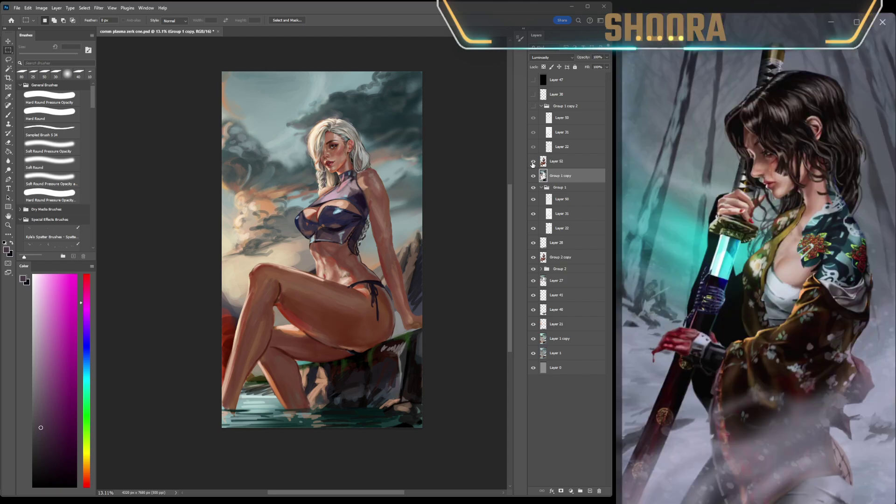
left_click(533, 161)
left_click(533, 107)
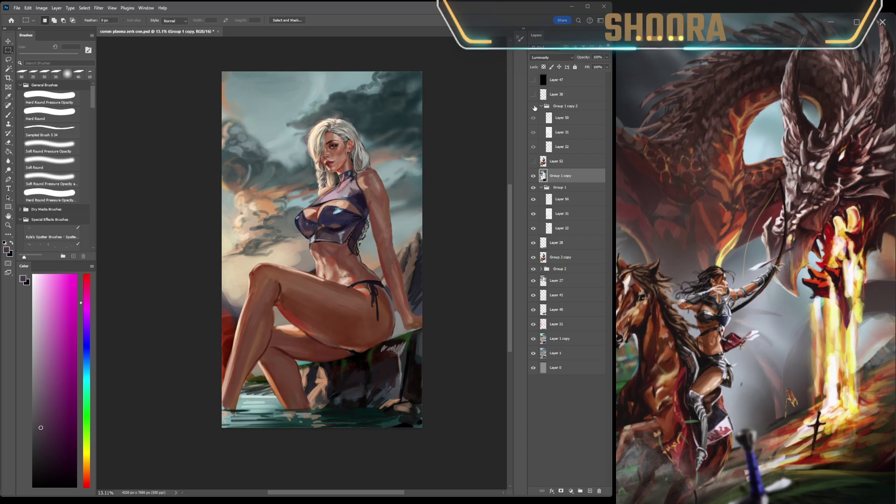
left_click(562, 106)
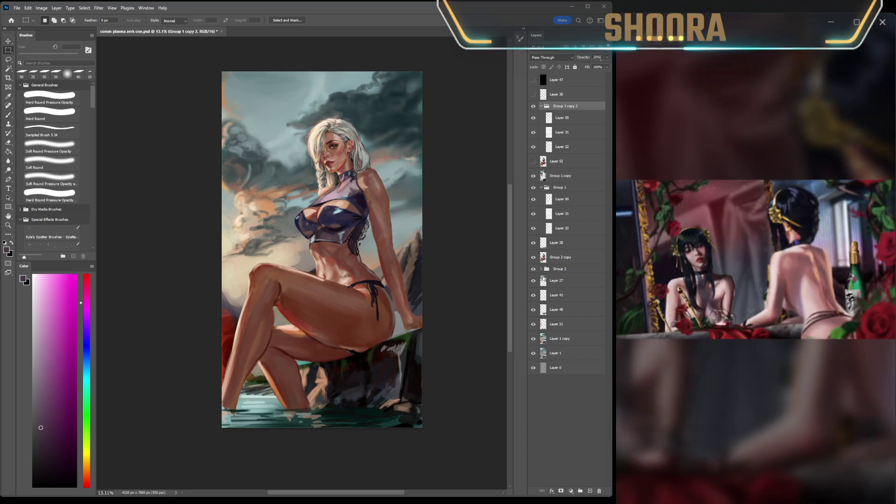
type("40")
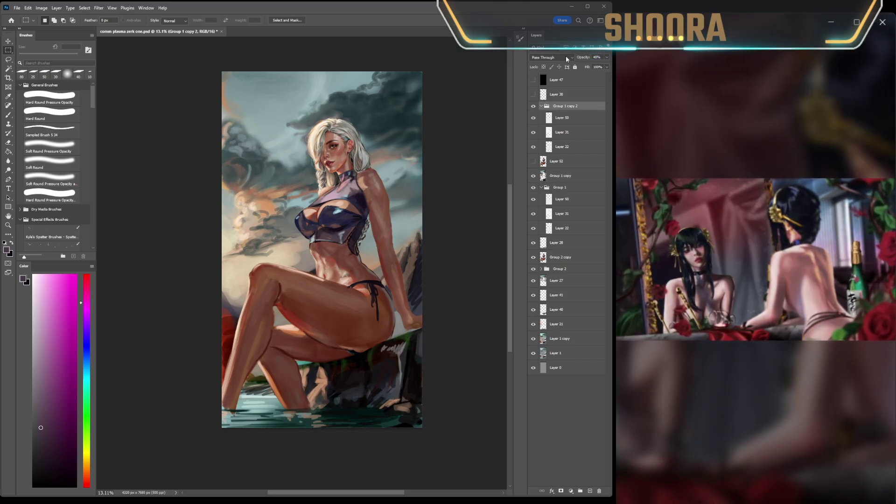
type("4")
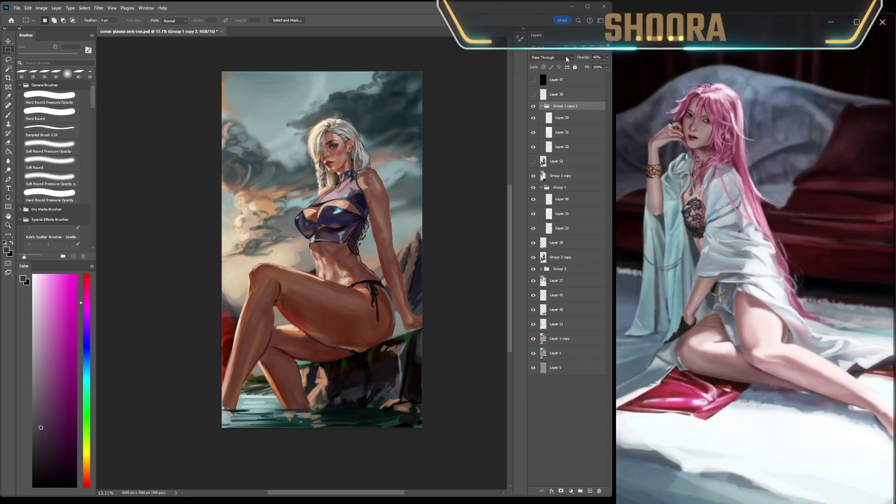
type("hhh")
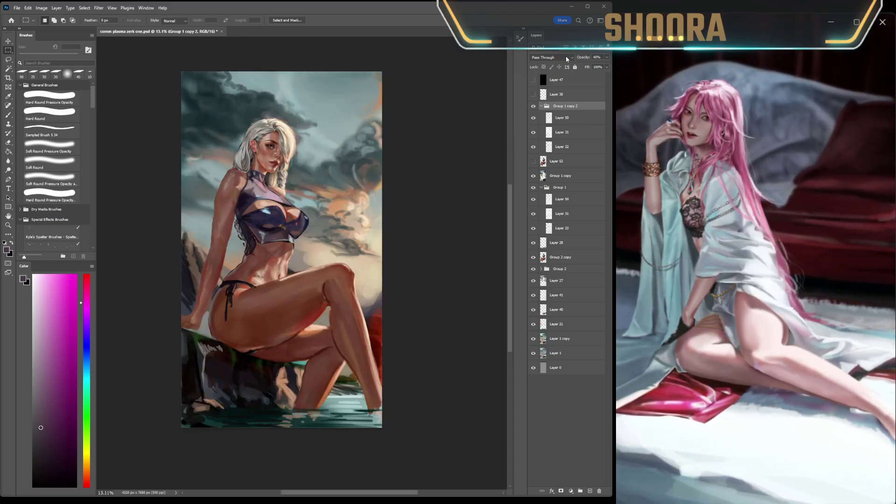
Check the painting's values in greyscale by temporarily showing Layer 47, viewing the canvas both mirrored and unmirrored.
scroll(417, 122, "down", 8)
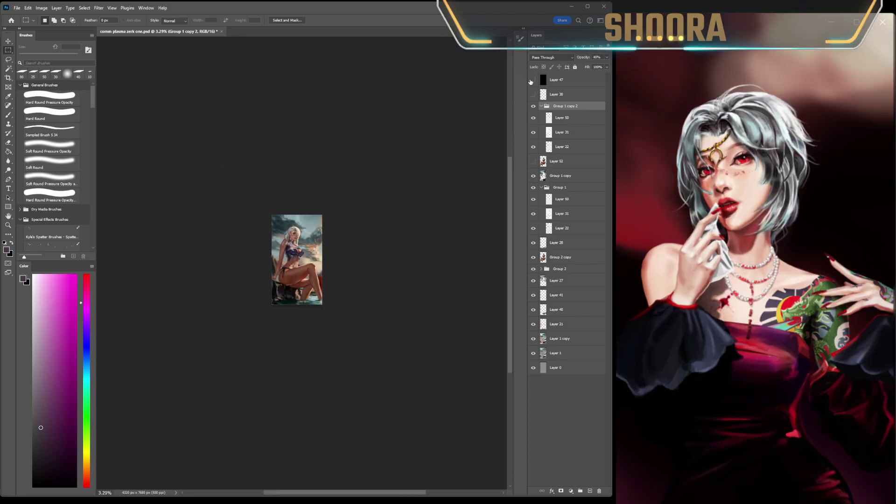
key("ctrl+plus")
key("ctrl+plus")
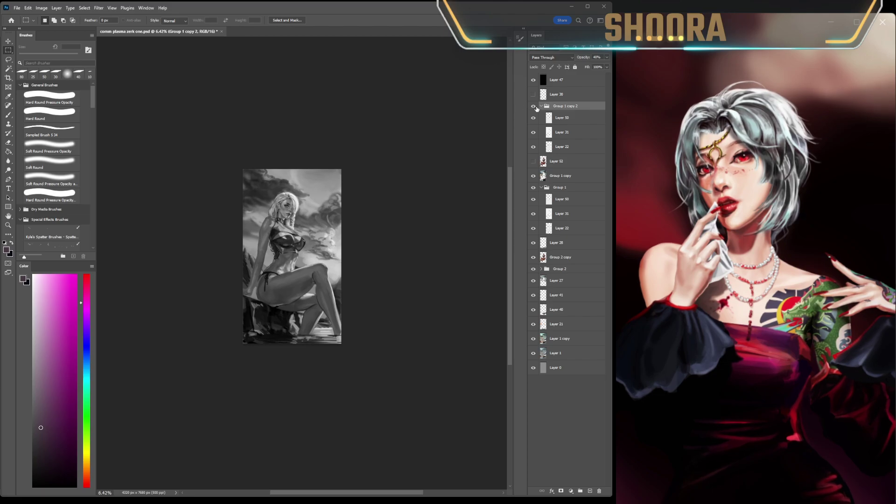
scroll(302, 192, "up", 2)
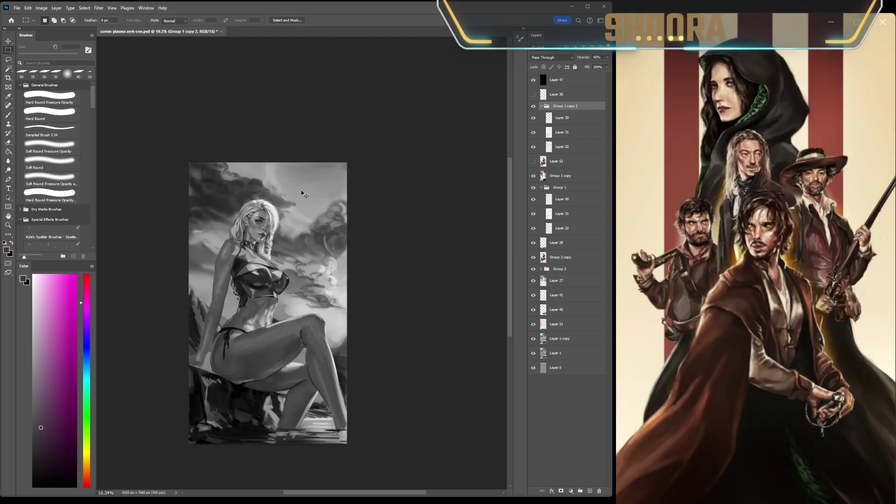
key("ctrl+shift+h")
scroll(326, 301, "down", 5)
scroll(326, 300, "up", 9)
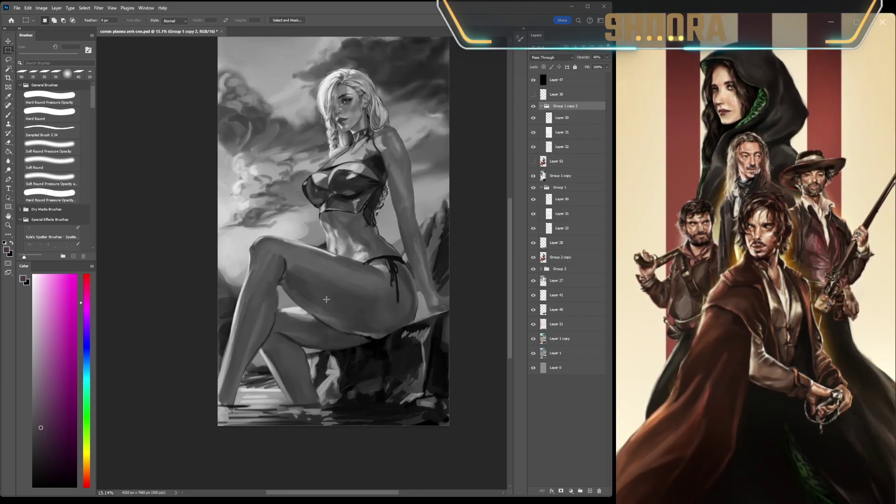
left_click(533, 80)
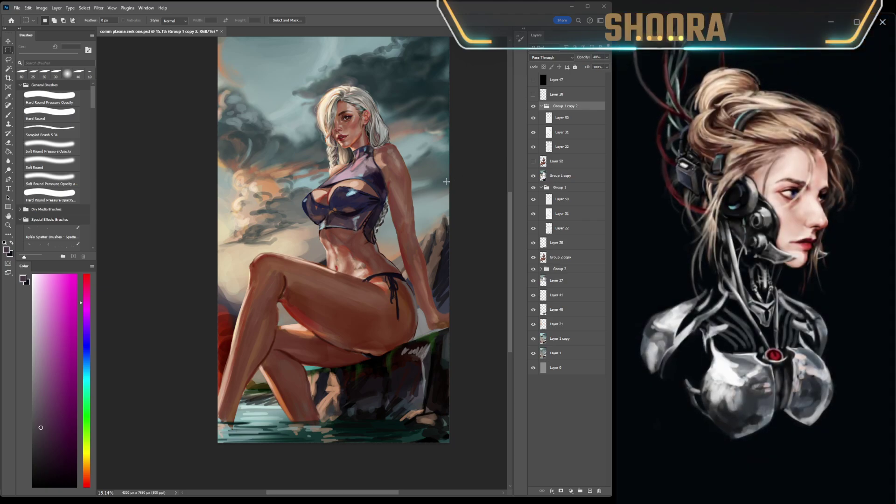
Compare the painting with and without the group Group 1 copy 2.
scroll(352, 168, "up", 2)
left_click(533, 106)
left_click(533, 106)
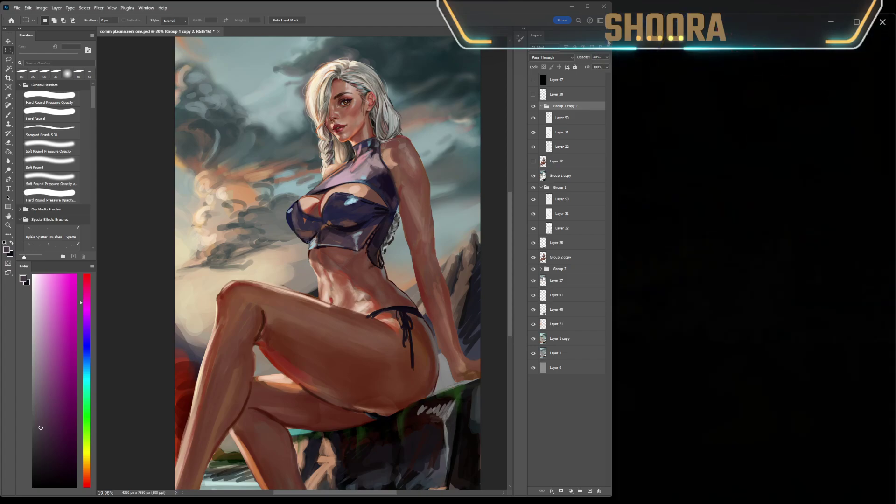
Create a new empty layer directly above the group Group 1 copy 2.
key("ctrl+shift+alt+n")
scroll(412, 161, "up", 2)
left_click_drag(599, 118, 582, 104)
scroll(417, 214, "up", 3)
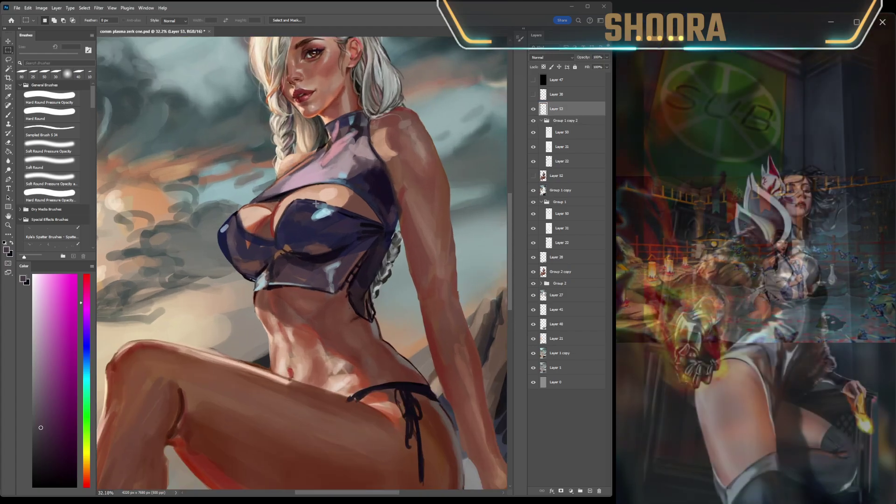
Save the document under the file name comm plasma zerk one 2.psd.
scroll(355, 280, "down", 5)
scroll(296, 237, "up", 1)
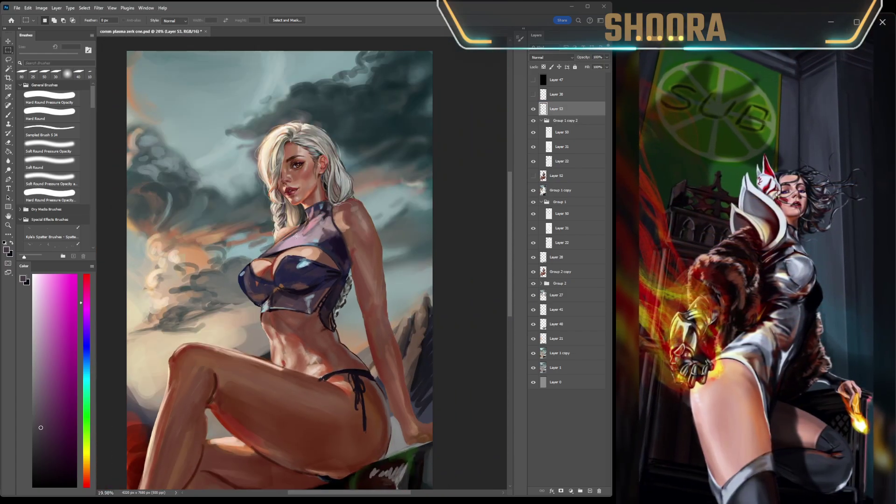
scroll(296, 235, "up", 1)
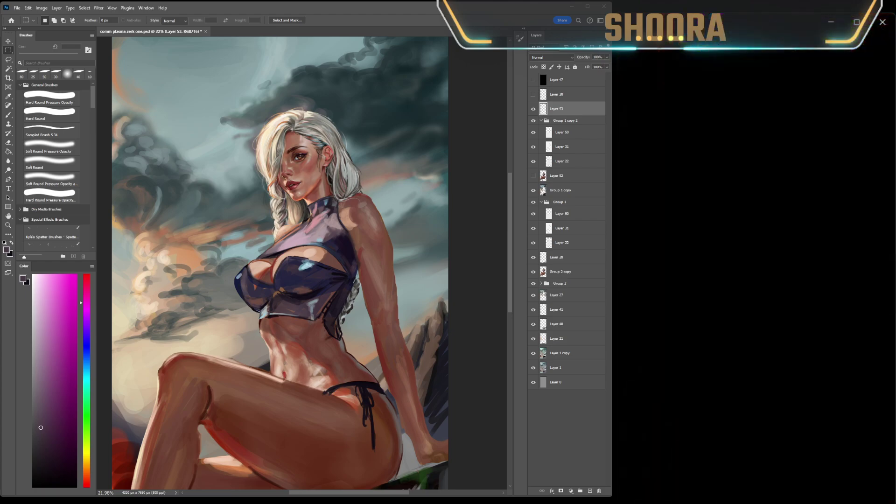
key("Return")
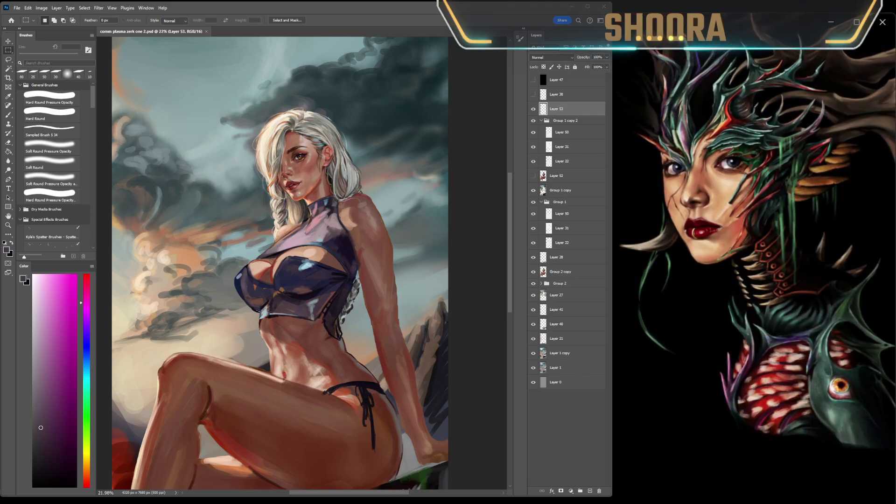
Select the Group 1 copy layer and compare the painting with and without it.
scroll(258, 200, "down", 9)
scroll(289, 219, "up", 5)
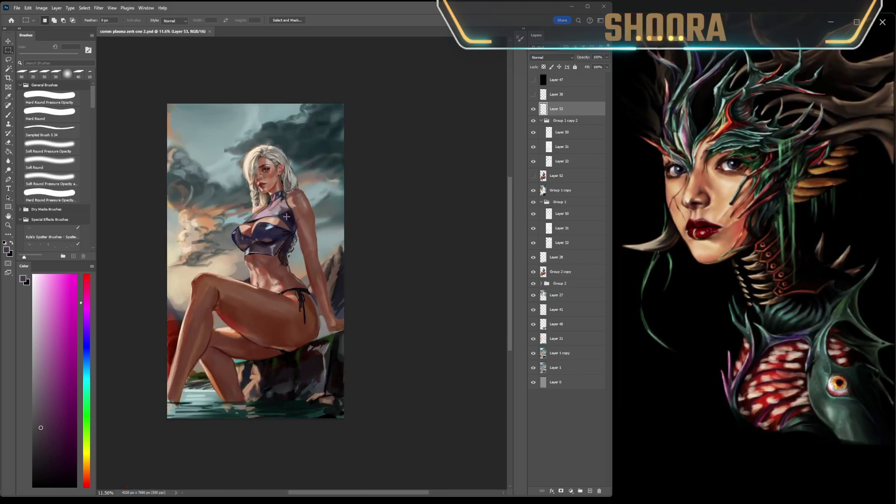
left_click(562, 190)
left_click(533, 191)
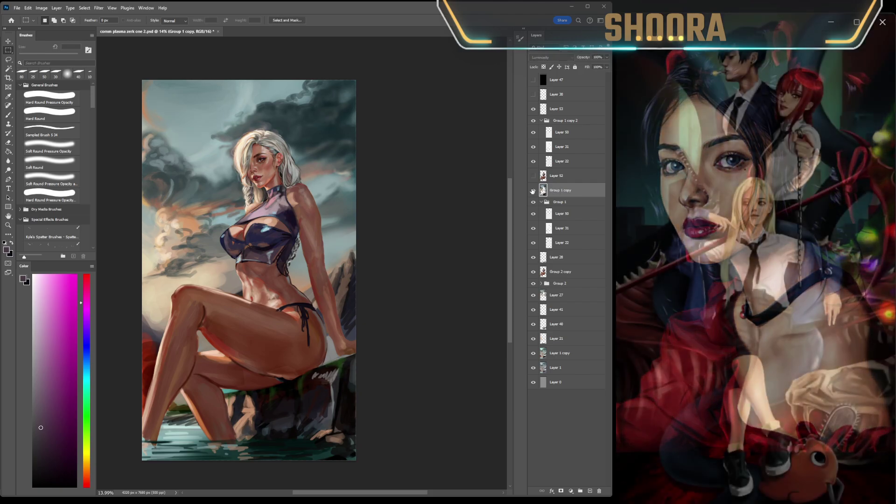
left_click(533, 190)
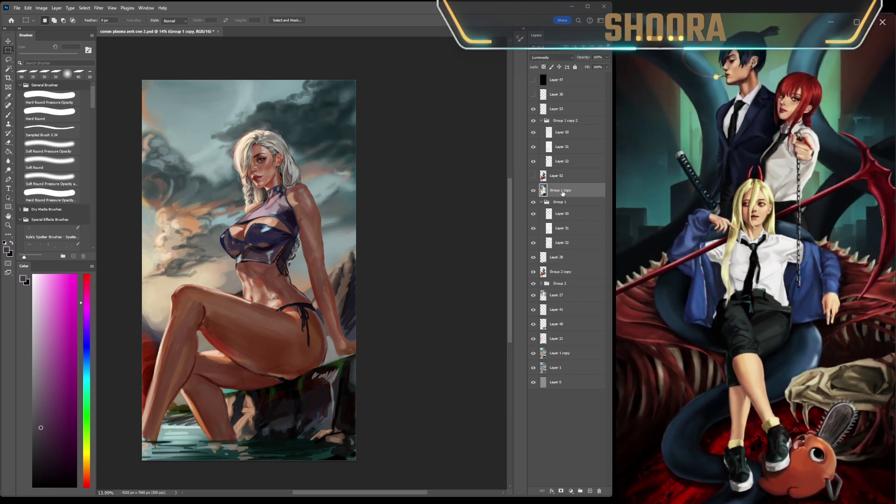
key("i")
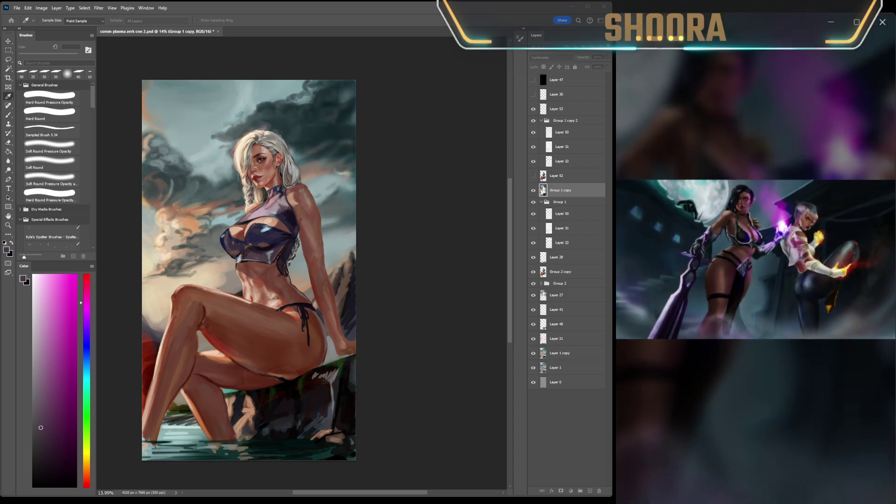
key("m")
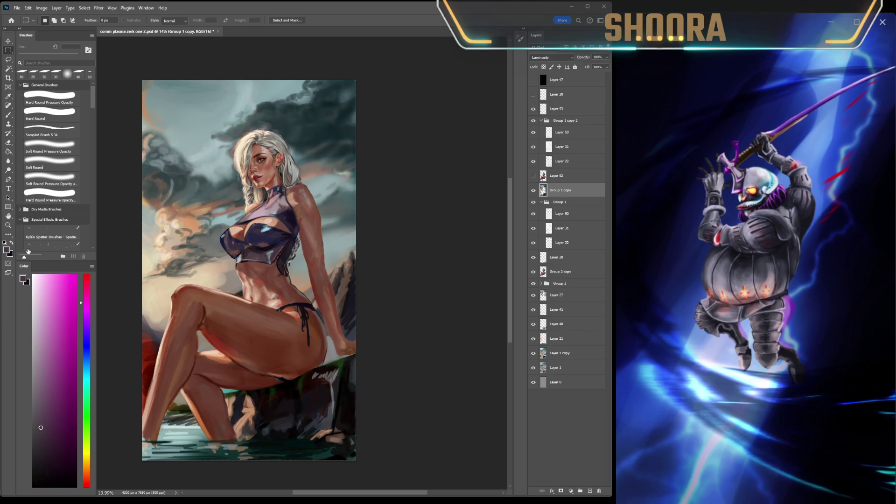
Examine the whole composition at small size, both mirrored and unmirrored.
scroll(266, 248, "down", 5)
key("ctrl+h")
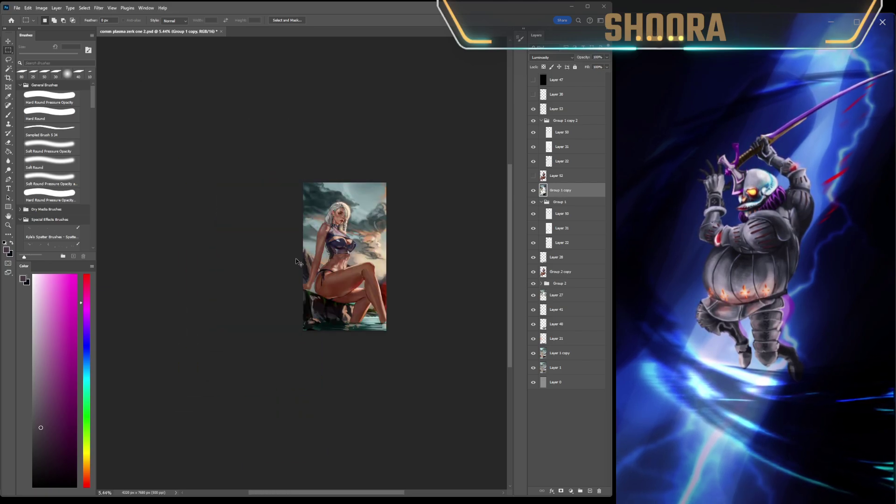
left_click_drag(295, 262, 208, 261)
scroll(282, 244, "down", 1)
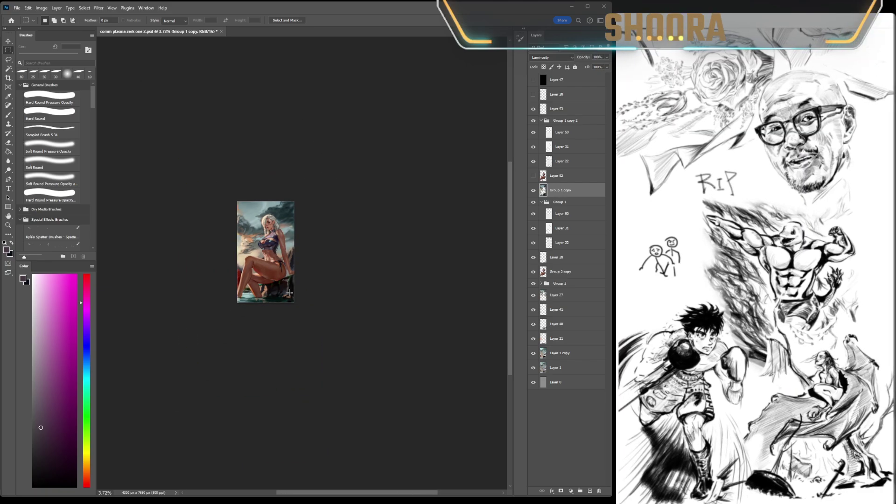
scroll(289, 292, "up", 4)
scroll(273, 276, "down", 1)
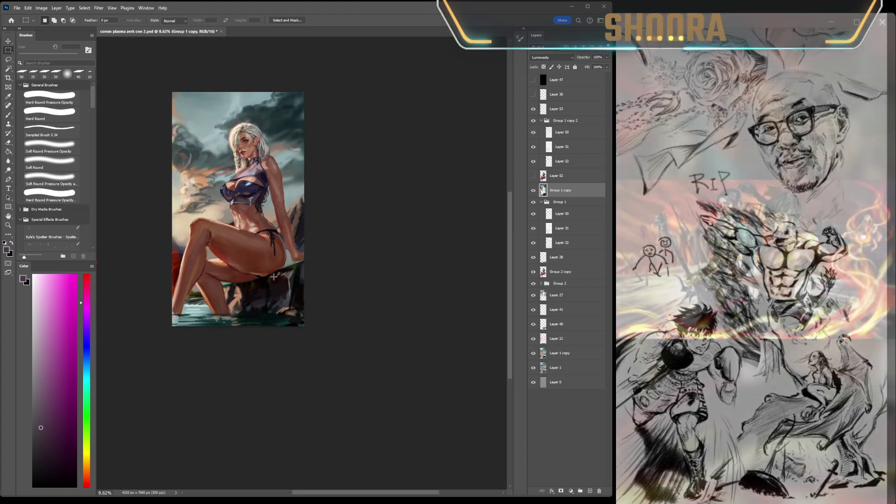
scroll(273, 277, "up", 3)
scroll(238, 279, "down", 1)
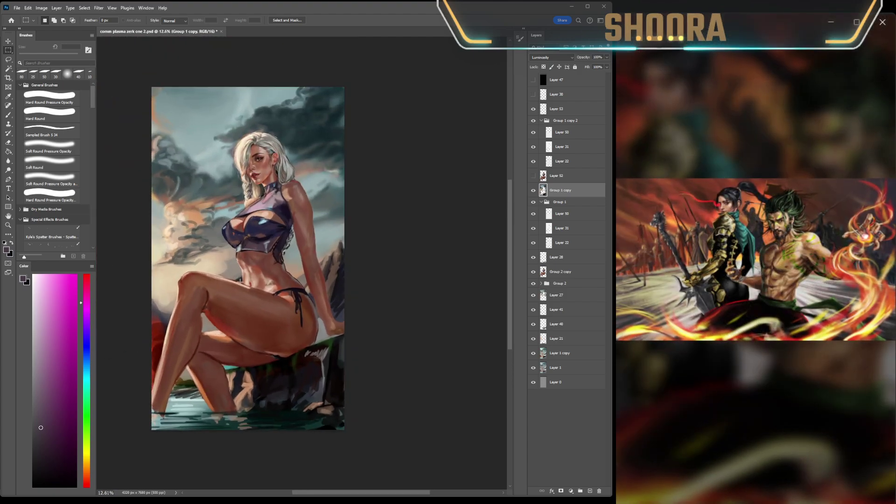
Try to delete a lassoed area of the rock and water from the Group 1 copy layer.
key("l")
mouse_move(153, 389)
left_mouse_down()
mouse_move(352, 336)
mouse_move(205, 431)
left_mouse_up()
key("Delete")
key("ctrl+d")
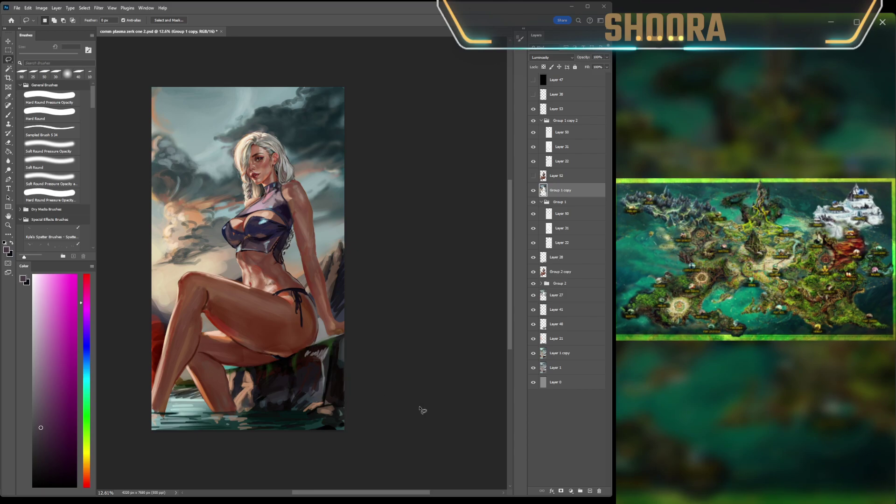
key("ctrl+z")
key("ctrl+z")
key("ctrl+z")
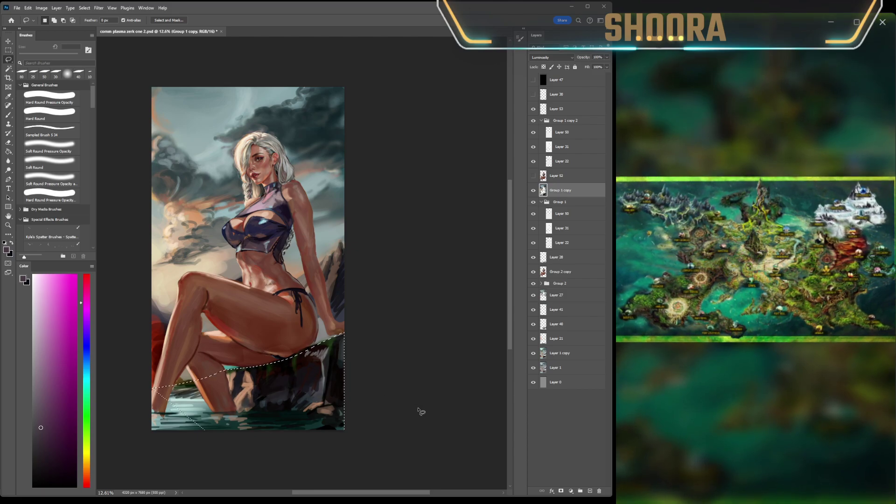
Lasso several parts of the rock and water on the Group 1 copy layer, and clear the selection.
mouse_move(220, 374)
left_mouse_down()
mouse_move(303, 368)
mouse_move(341, 339)
mouse_move(349, 352)
mouse_move(345, 417)
mouse_move(318, 416)
mouse_move(297, 428)
mouse_move(324, 434)
mouse_move(343, 419)
left_mouse_up()
mouse_move(211, 409)
left_mouse_down()
mouse_move(248, 429)
mouse_move(196, 416)
mouse_move(210, 410)
mouse_move(143, 405)
mouse_move(158, 399)
left_mouse_up()
mouse_move(219, 380)
left_mouse_down()
mouse_move(254, 380)
mouse_move(256, 394)
mouse_move(241, 413)
mouse_move(225, 392)
left_mouse_up()
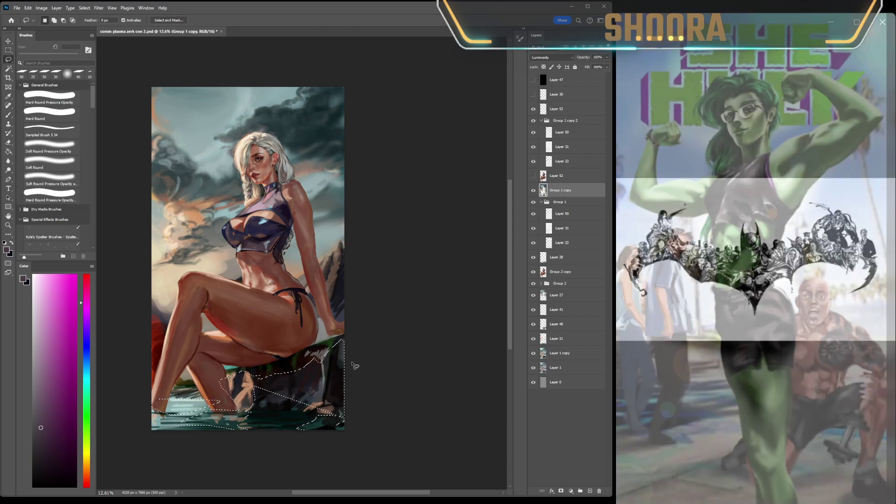
key("ctrl+d")
Review the painting's overall balance with the canvas view mirrored and restored.
left_click_drag(326, 331, 294, 330)
key("ctrl+h")
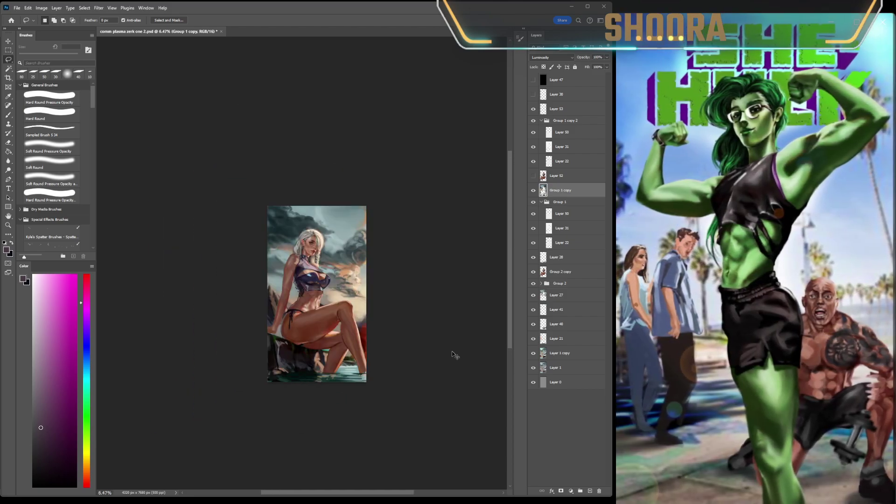
key("ctrl+shift+h")
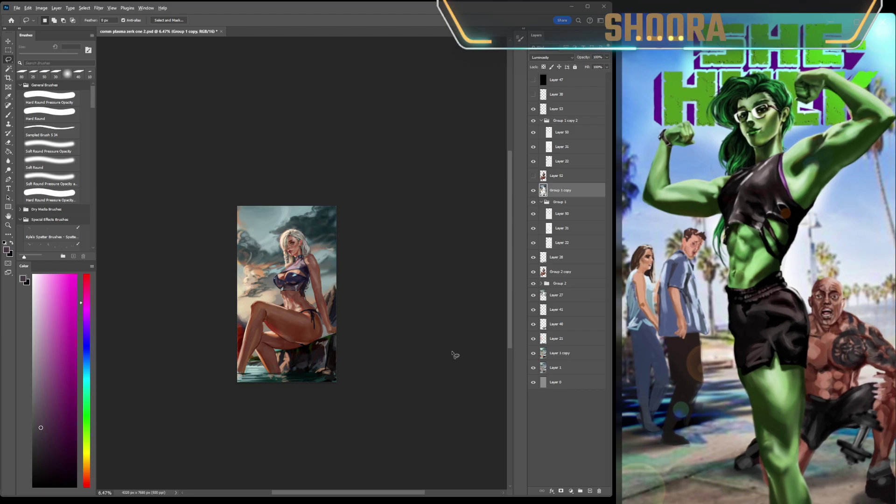
key("ctrl+plus")
key("ctrl+plus")
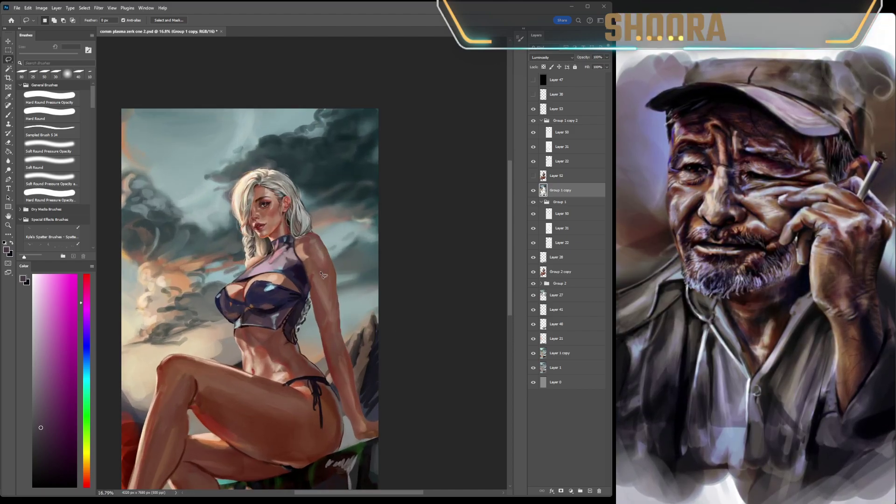
Compare the painting with and without Layer 52.
left_click(533, 175)
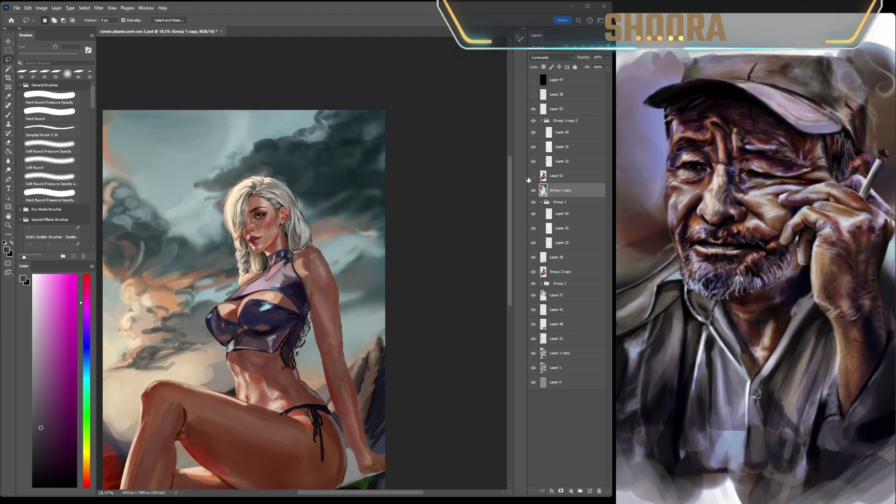
key("ctrl+minus")
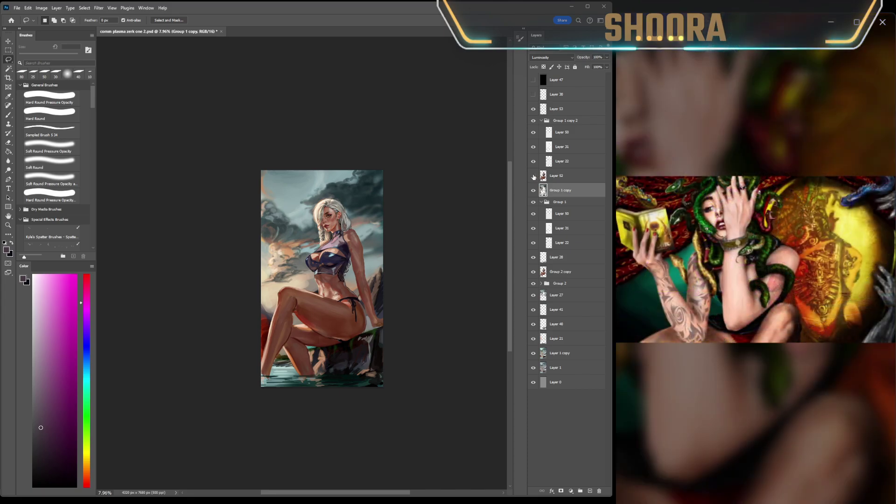
left_click(532, 175)
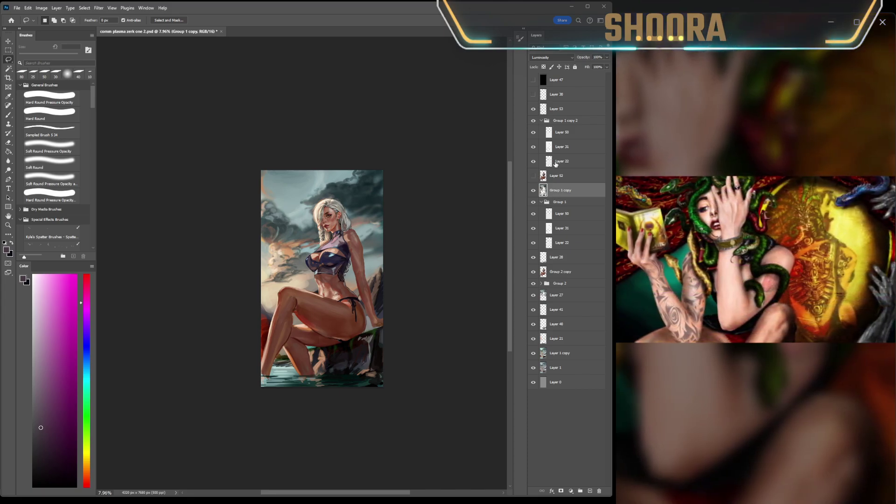
Make Layer 53 the active layer and bring the woman's face and hair into close view.
left_click(532, 108)
left_click(559, 109)
scroll(411, 191, "up", 5)
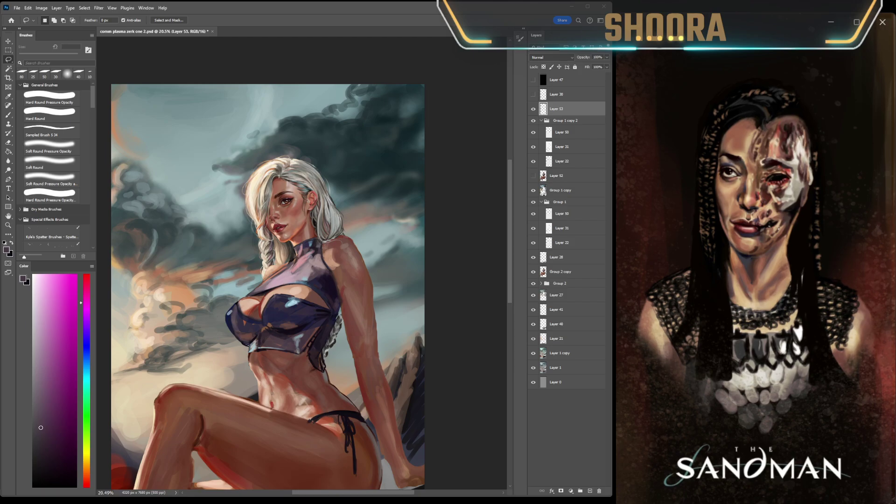
scroll(237, 163, "up", 6)
scroll(387, 187, "up", 1)
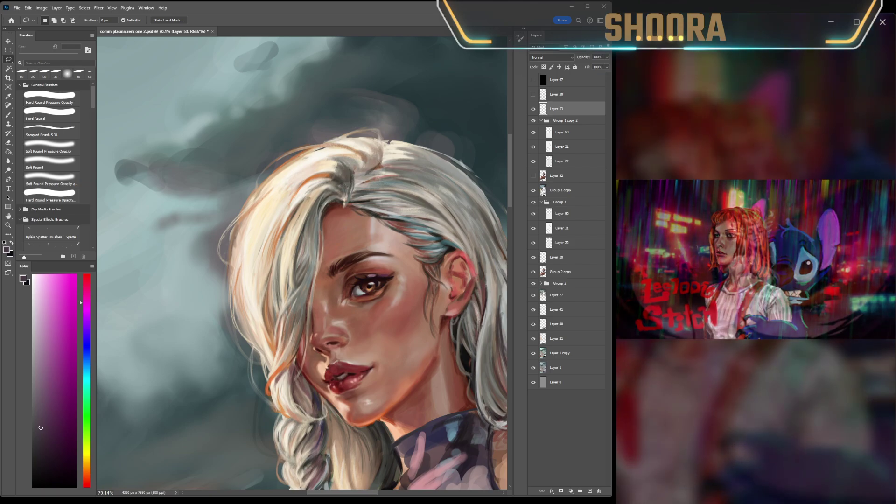
Refine the hair strands bordering the woman's forehead with a 15 px Sampled Brush in colours sampled from the painting.
key("b")
left_click(286, 207, "alt")
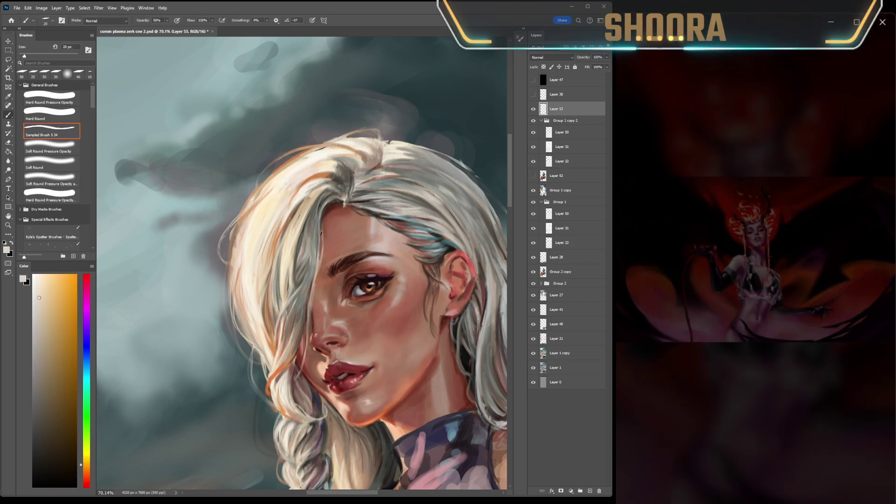
key("bracketleft")
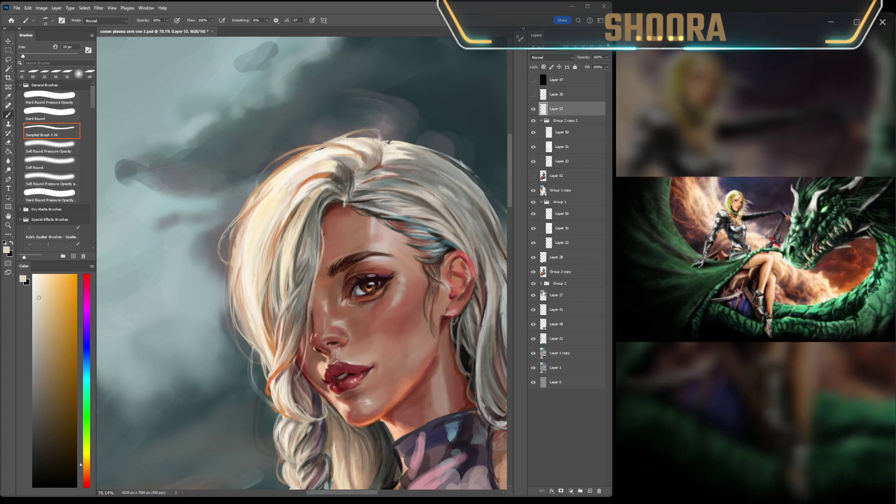
left_click(323, 308, "alt")
scroll(323, 309, "down", 8)
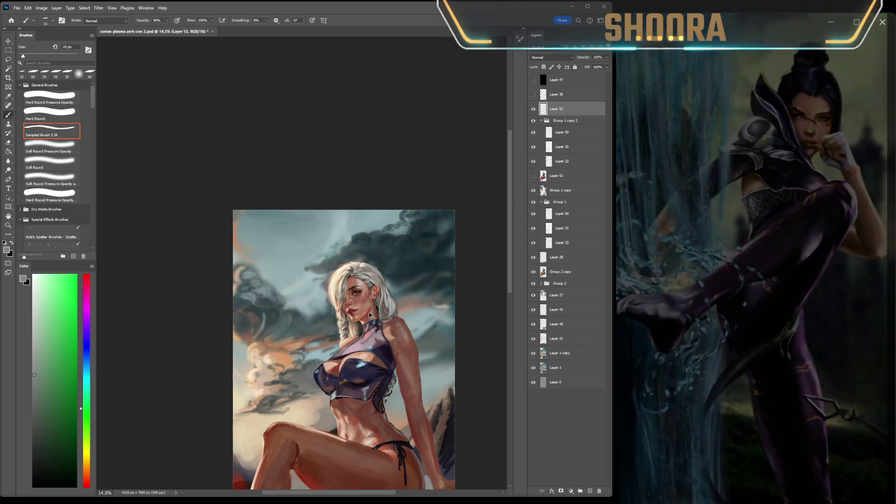
scroll(363, 305, "up", 6)
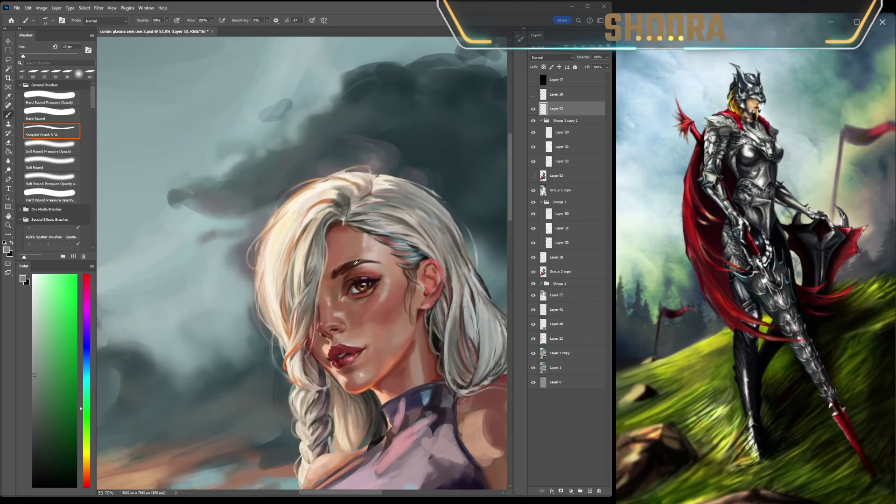
scroll(357, 263, "up", 3)
left_click(304, 242, "alt")
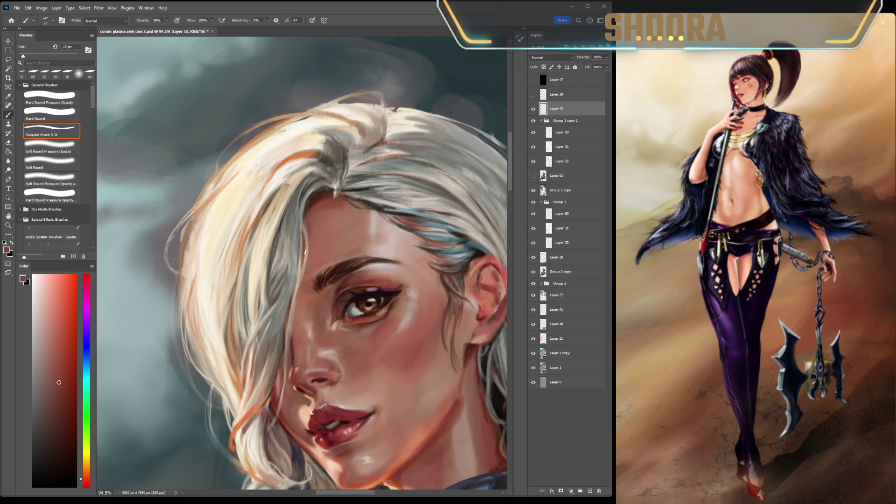
Add fine strokes along the inner edge of the fringe beside the eye, using sampled grey and darker hair tones.
scroll(268, 324, "down", 5)
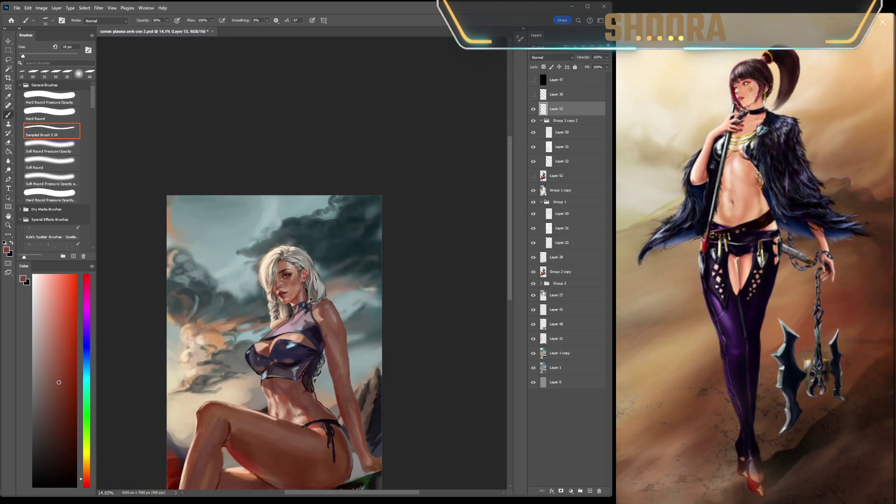
scroll(274, 267, "up", 4)
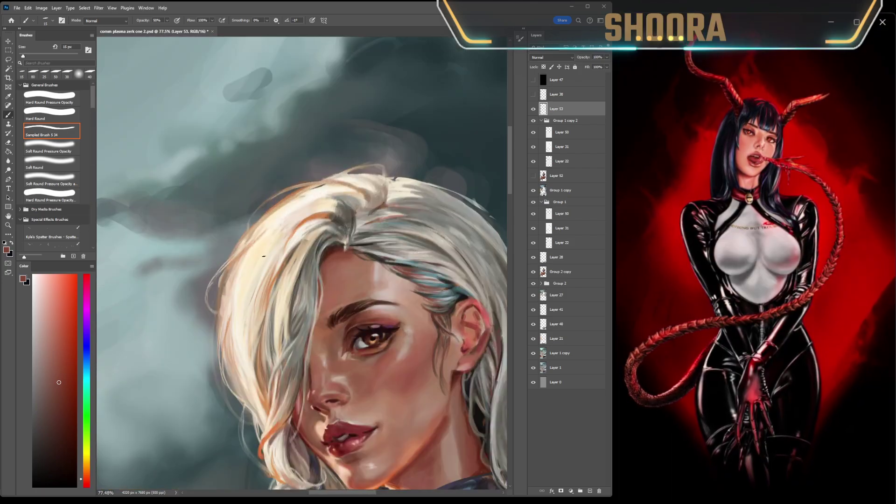
left_click(312, 335, "alt")
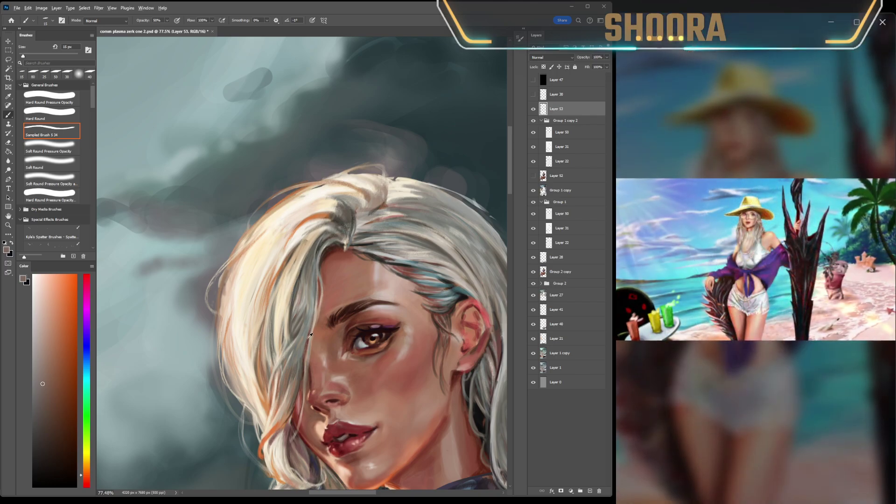
left_click(313, 313, "alt")
left_click(312, 320, "alt")
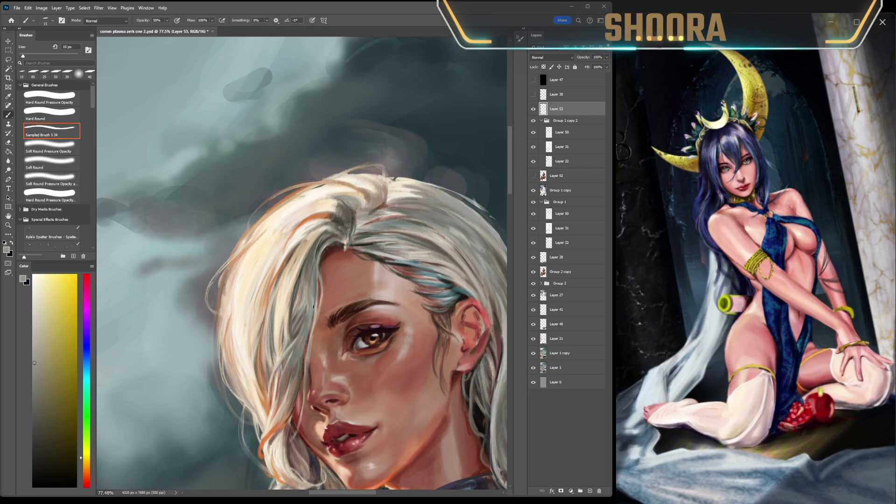
left_click(320, 246, "alt")
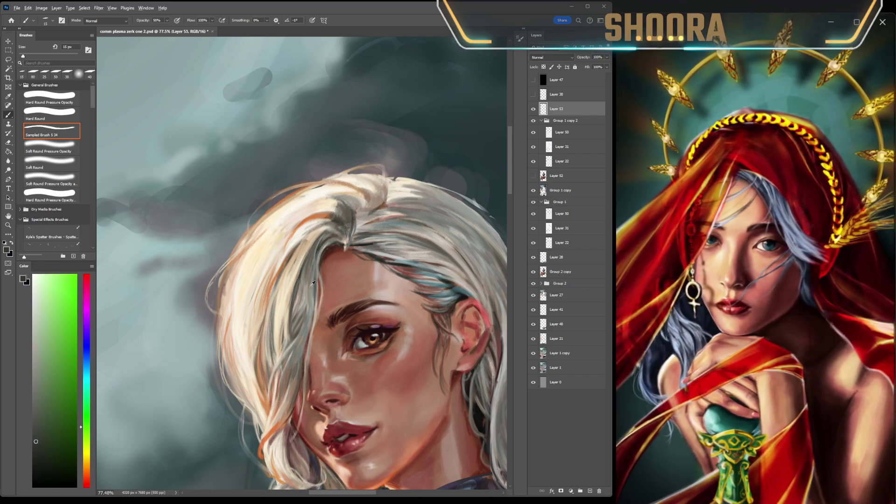
left_click(307, 290, "alt")
Check the face with the canvas mirrored and touch up the strands where the fringe meets the hair parting.
scroll(314, 381, "down", 8)
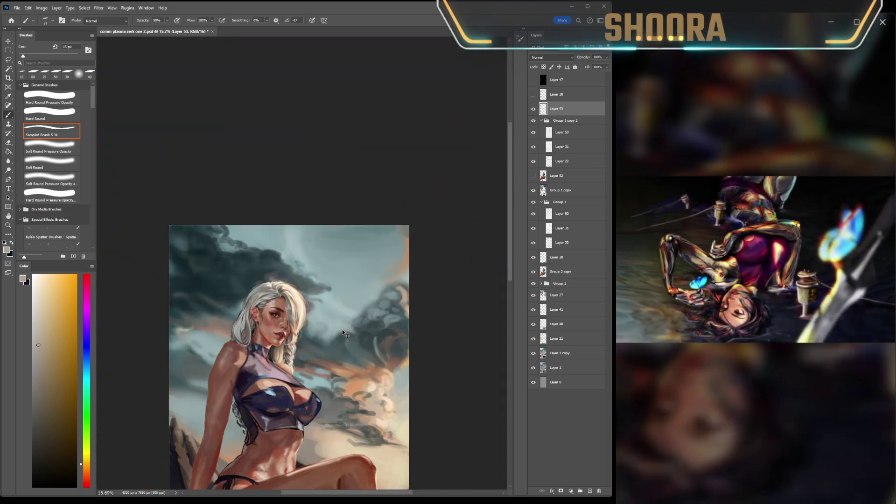
scroll(332, 322, "up", 3)
scroll(326, 301, "up", 4)
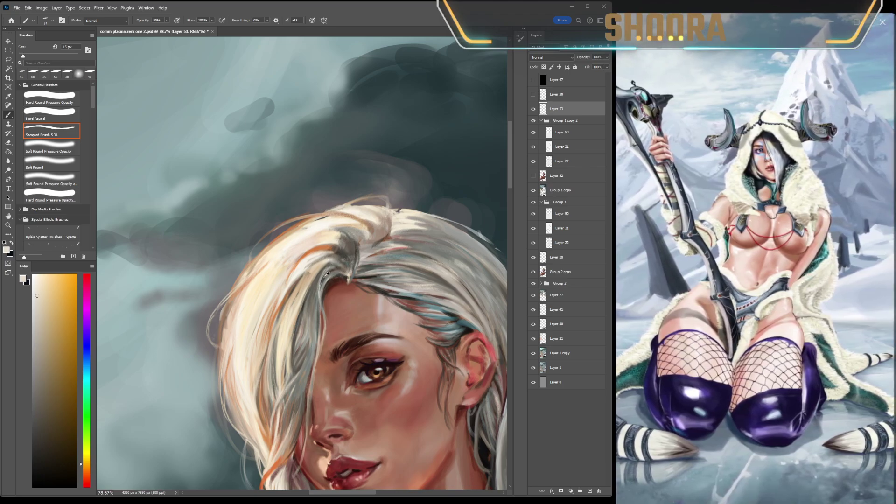
left_click(320, 289, "alt")
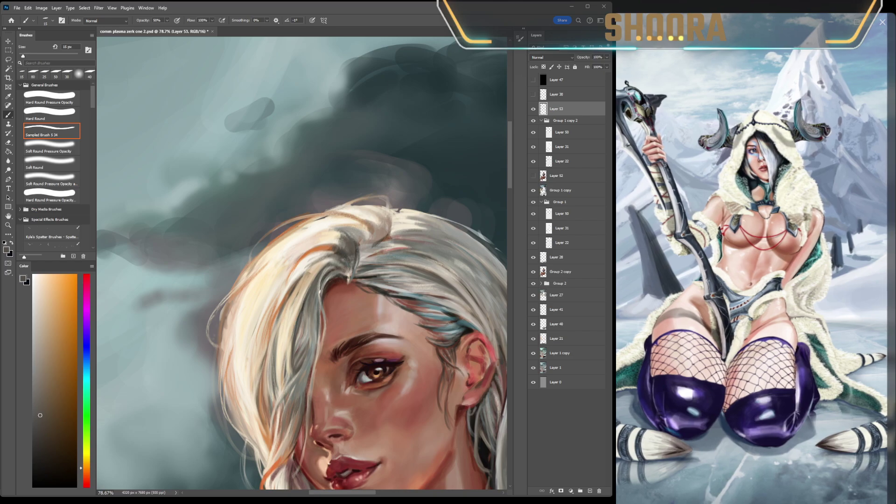
Check the portrait in mirrored view, restore its orientation and touch up the forehead above the visible eyebrow with pale sampled tones.
scroll(412, 376, "down", 4)
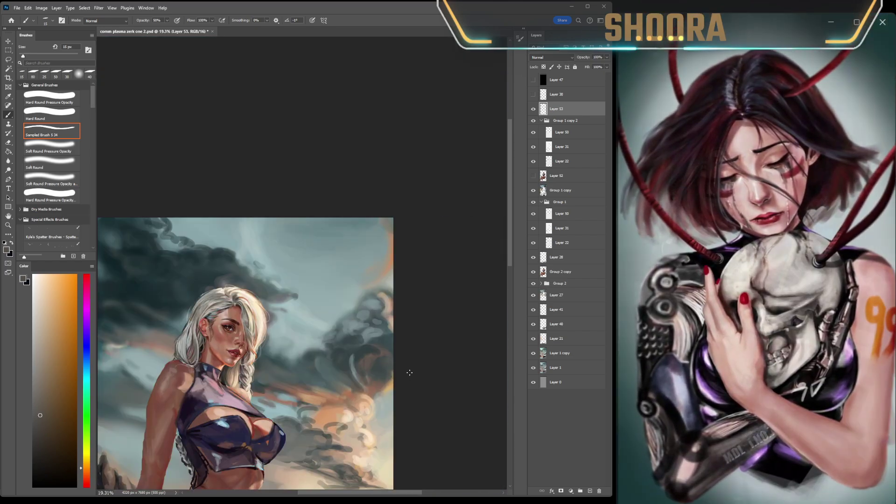
key("ctrl+shift+h")
scroll(394, 336, "up", 4)
left_click(303, 266, "alt")
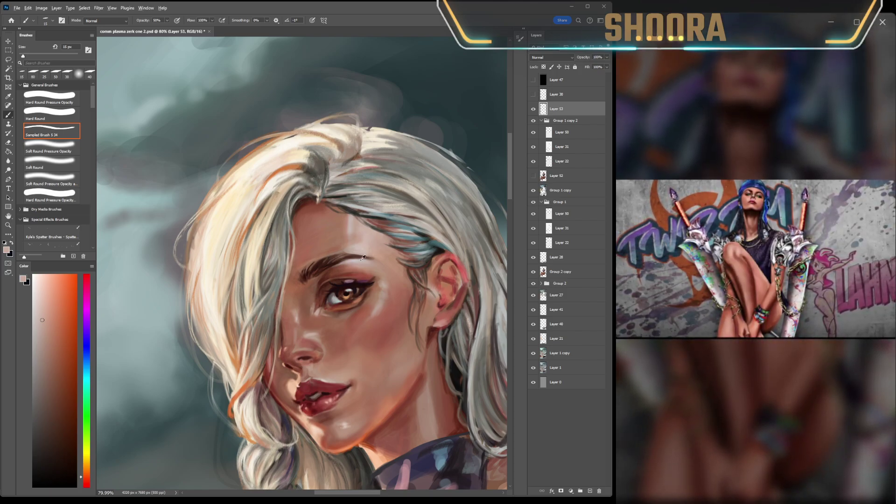
left_click(351, 248, "alt")
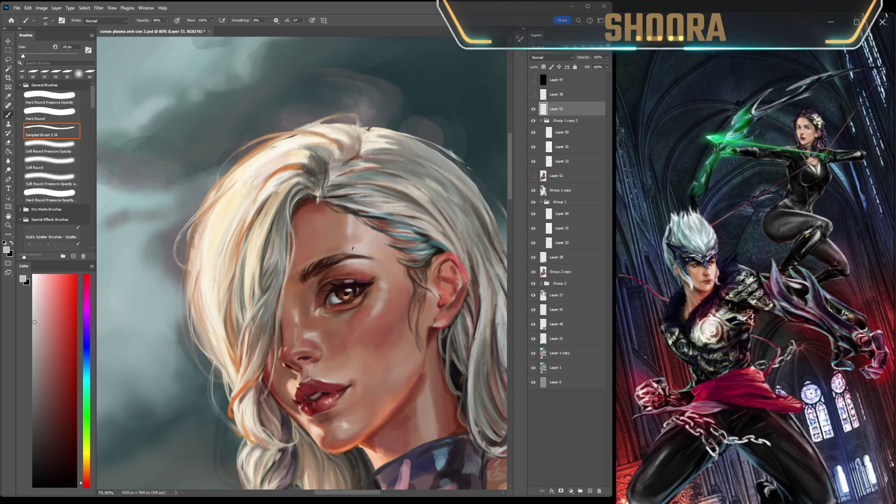
left_click(354, 251, "alt")
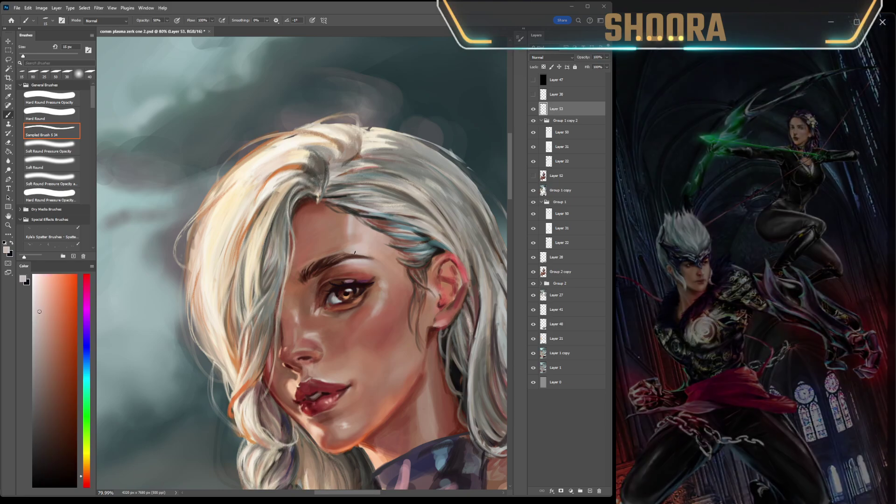
Compare the painting with and without Layer 53, and review the full composition mirrored and restored.
scroll(355, 252, "down", 5)
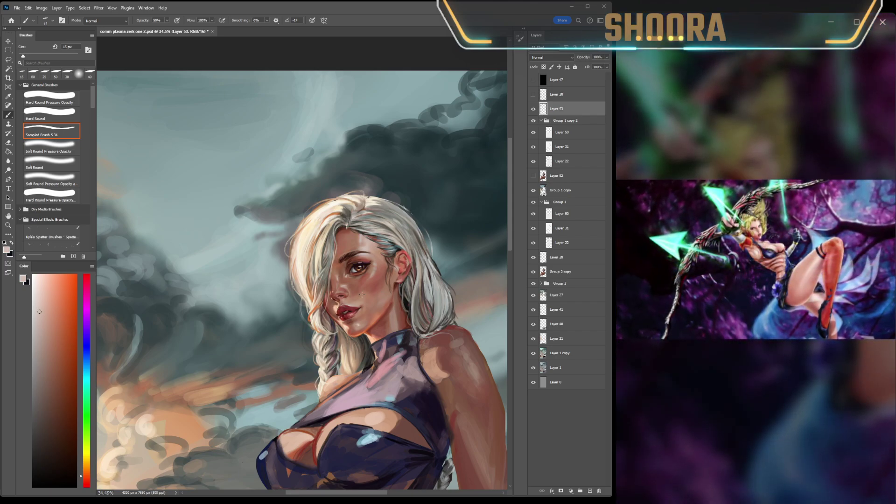
scroll(335, 328, "down", 5)
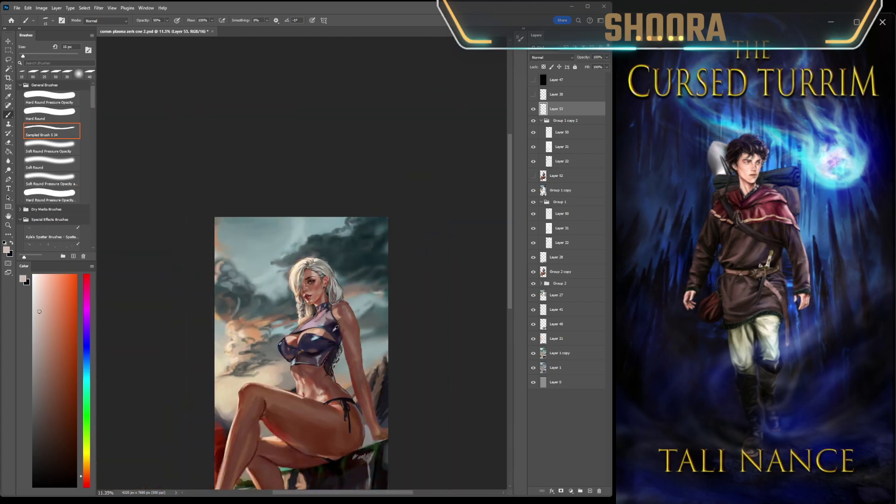
left_click(533, 110)
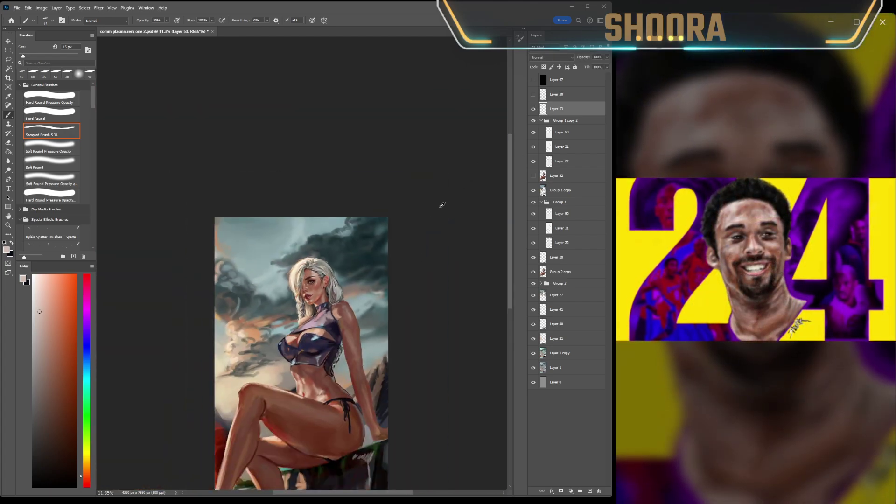
scroll(454, 192, "down", 2)
key("h")
key("h")
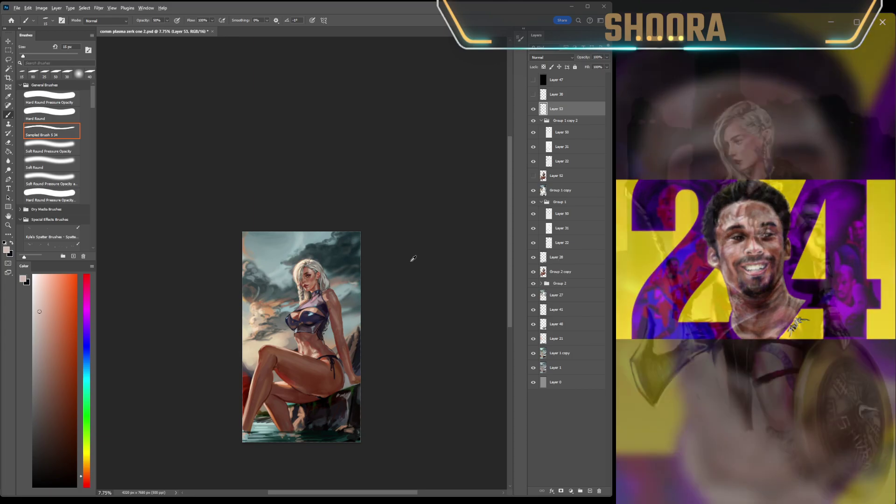
scroll(331, 305, "up", 3)
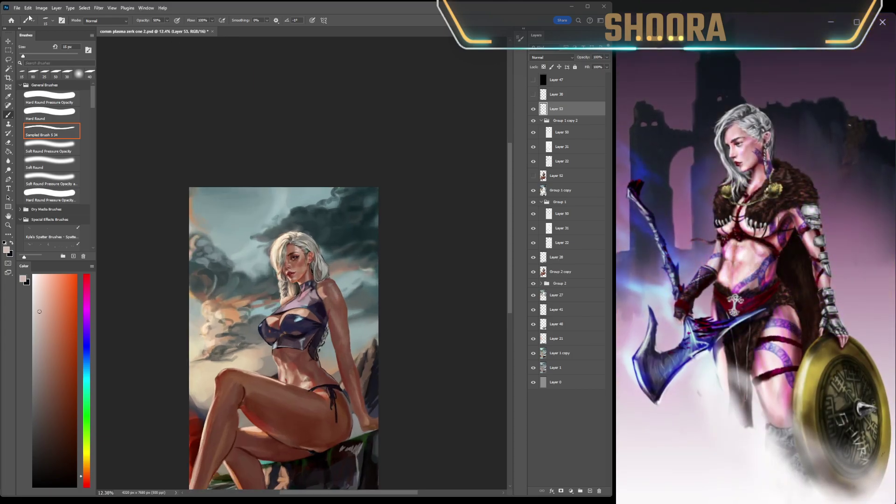
Open comm plasma zerk one.psd and compare the painting with and without its top layer, Layer 30 copy.
left_click(11, 20)
left_click(344, 163)
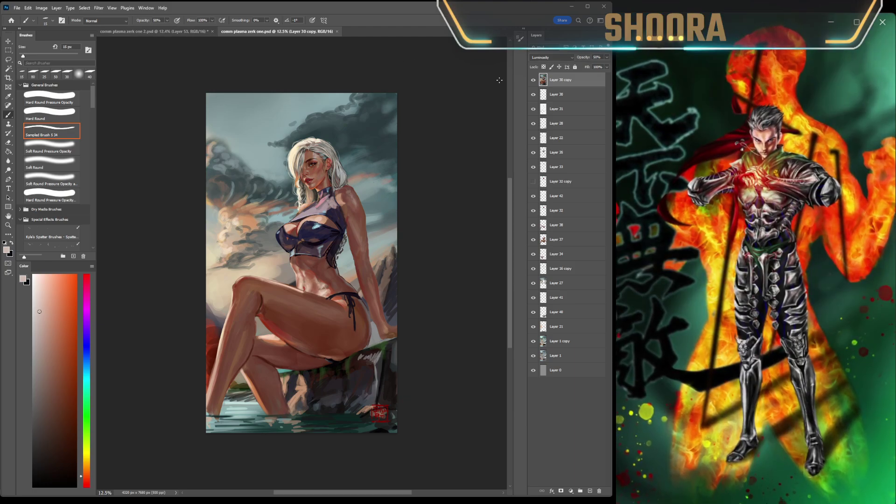
left_click(533, 79)
left_click(534, 80)
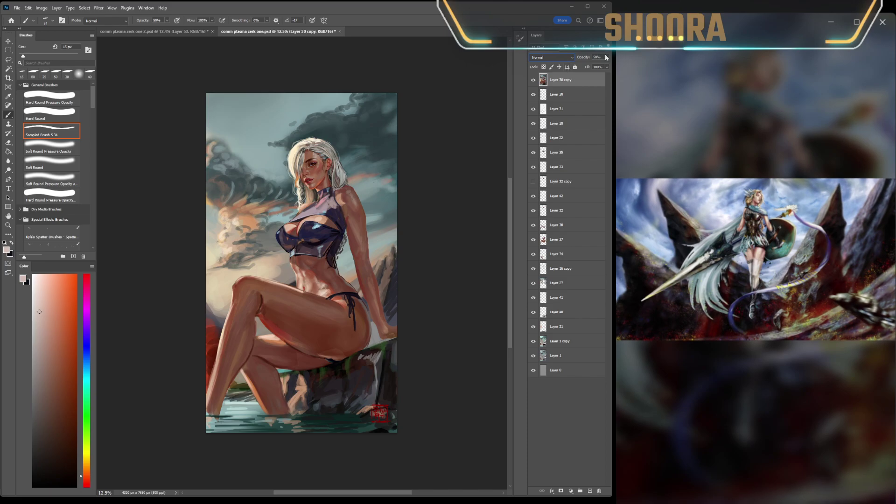
Set Layer 30 copy to 100% opacity and copy it into comm plasma zerk one 2.psd above Layer 53.
type("100")
key("Return")
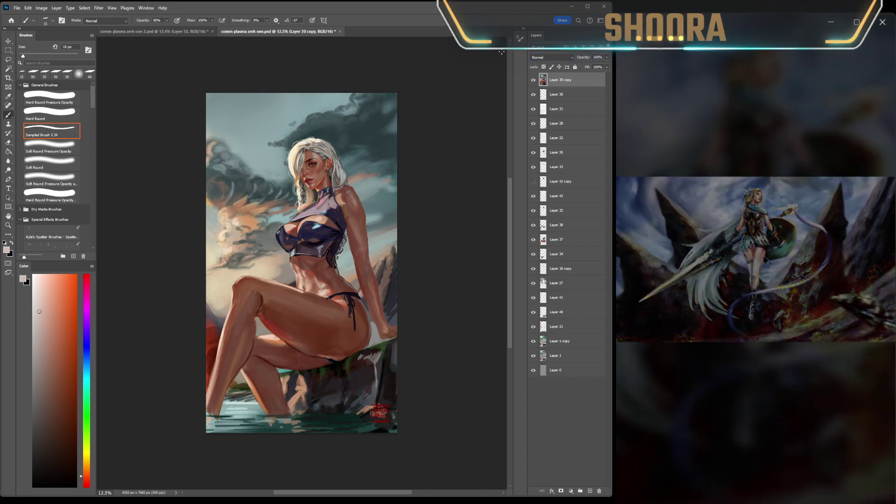
left_click_drag(562, 80, 173, 31)
left_click(174, 31)
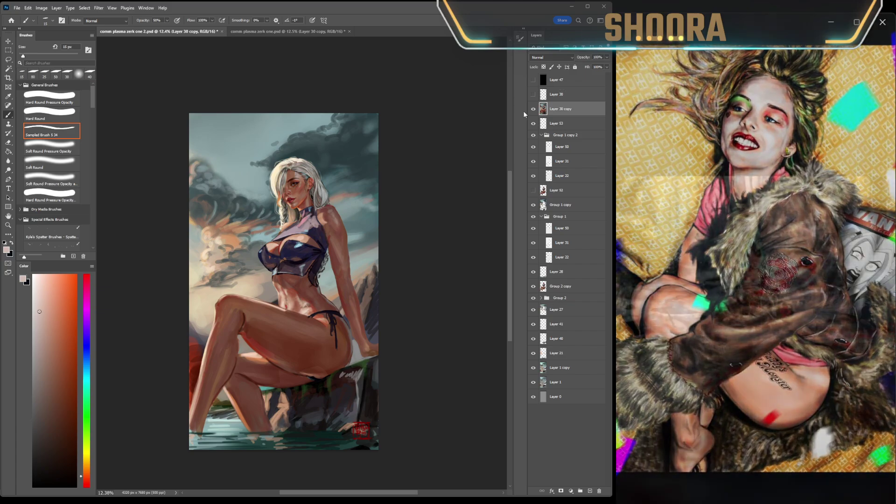
Compare the revised painting with the earlier version by repeatedly hiding and showing Layer 30 copy.
left_click(531, 111)
left_click(532, 111)
left_click(532, 111)
left_click(532, 112)
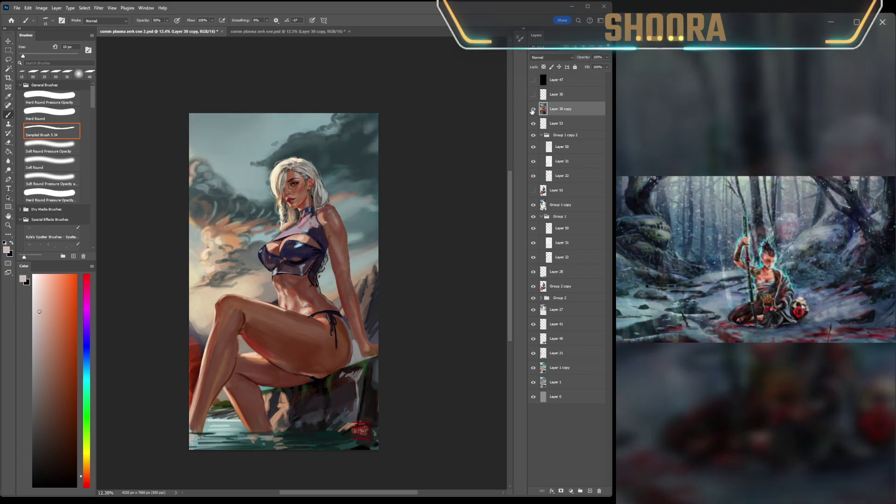
left_click(532, 111)
left_click(532, 111)
left_click(532, 111)
left_click(531, 111)
left_click(532, 111)
left_click(532, 111)
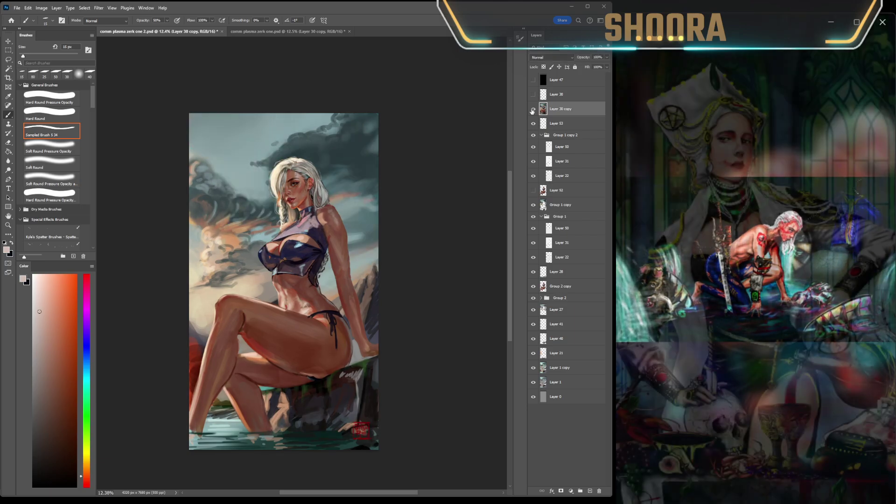
left_click(532, 111)
left_click(532, 112)
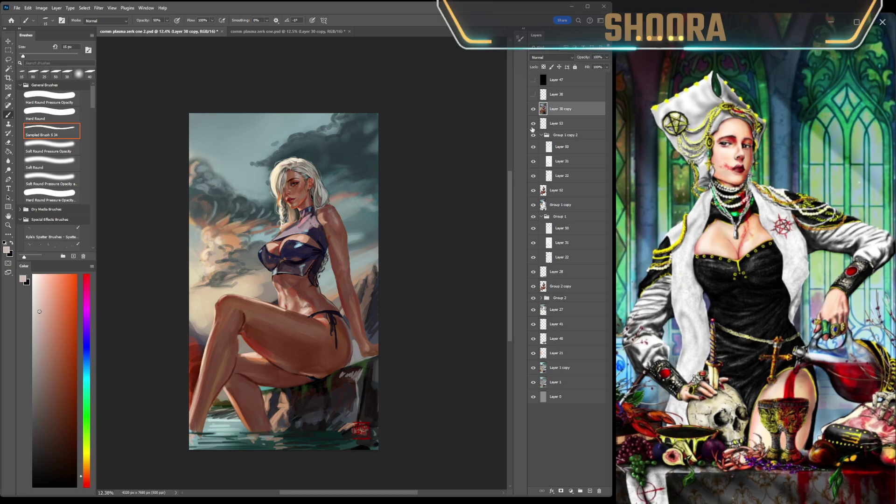
Compare the two versions again with Layer 52 shown and hidden beneath Layer 30 copy.
left_click(533, 109)
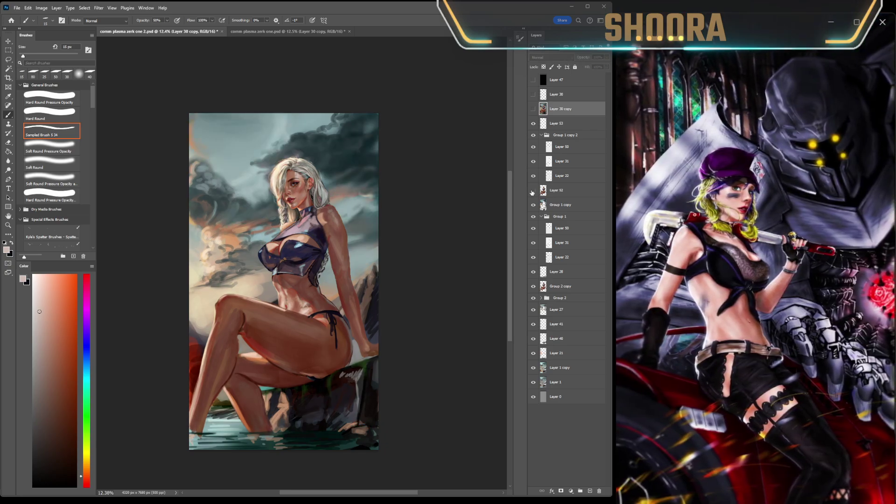
left_click(533, 110)
left_click(533, 109)
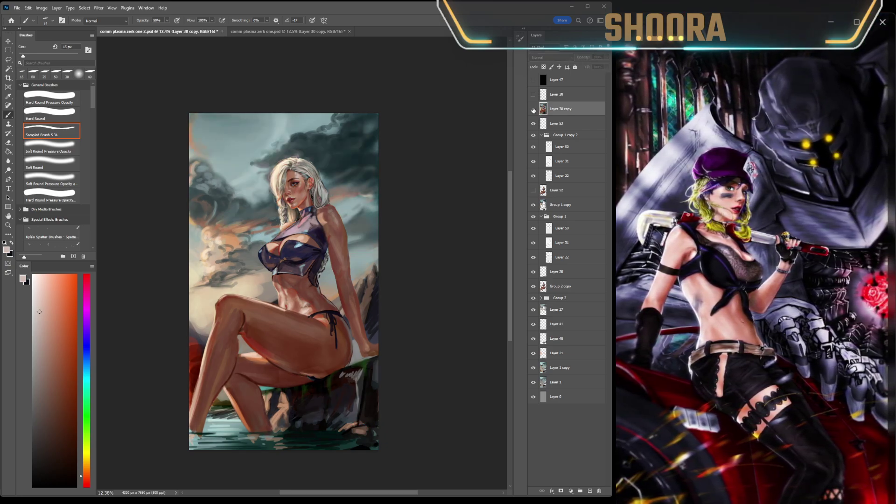
left_click(532, 109)
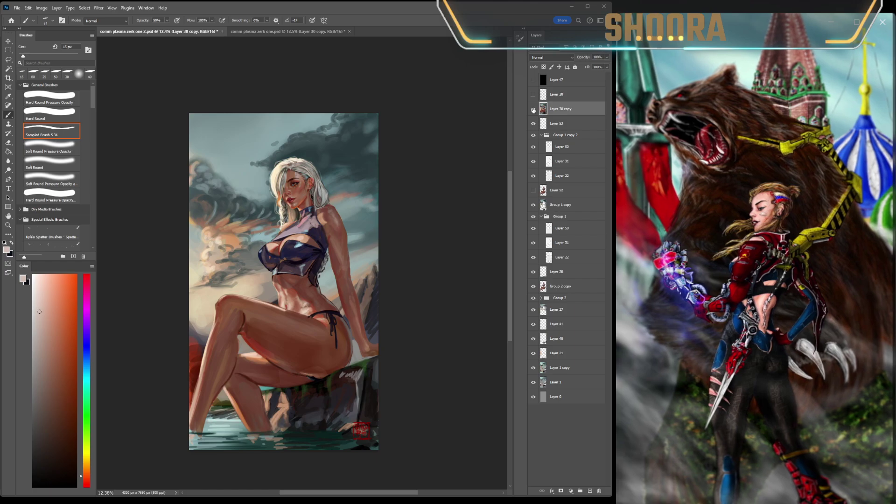
left_click(533, 109)
left_click(533, 109)
left_click(533, 109)
left_click(533, 109)
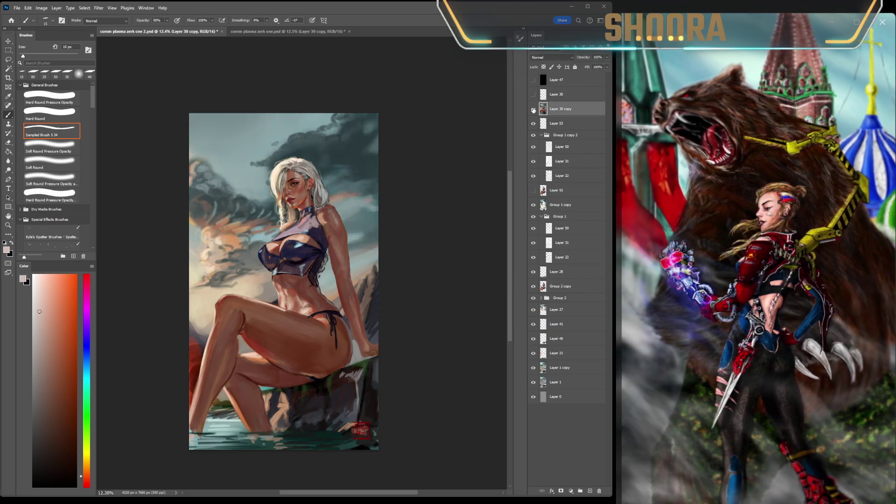
Set the blend mode of Layer 30 copy to Luminosity.
left_click(552, 57)
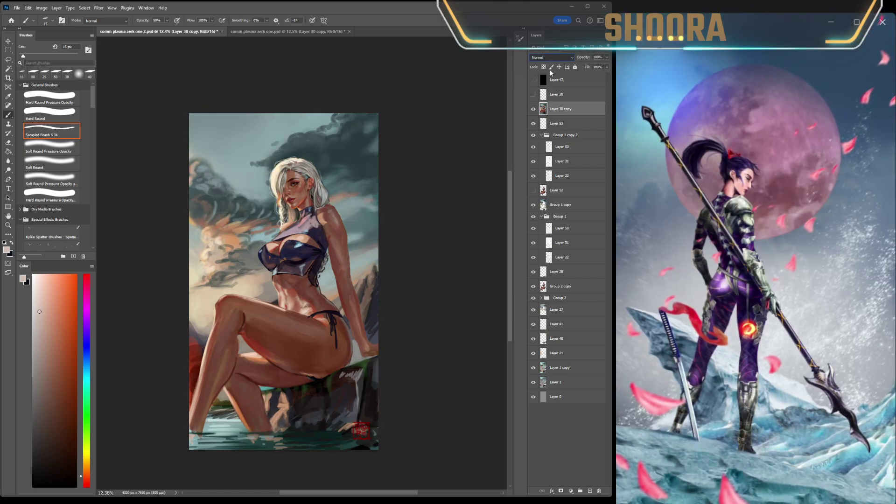
left_click(543, 255)
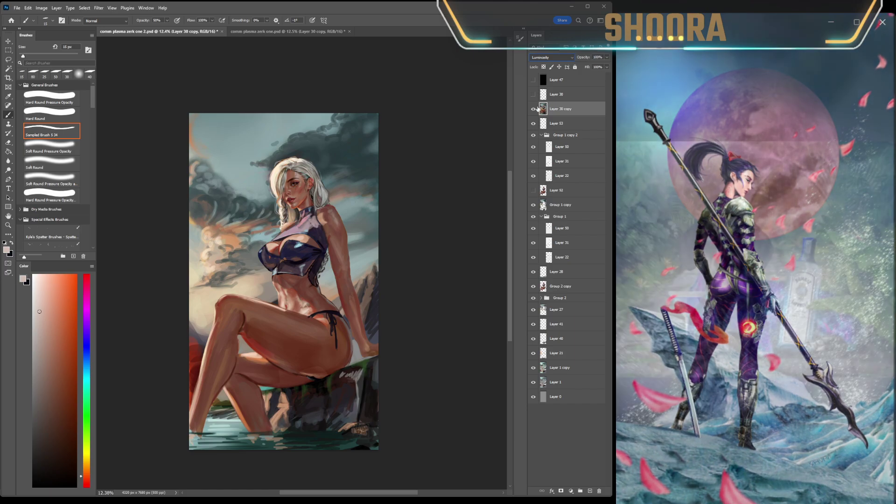
Compare the full figure and the upper body with Layer 30 copy in Luminosity mode repeatedly hidden and shown.
left_click(533, 109)
left_click(533, 109)
left_click(533, 109)
left_click(535, 108)
left_click(535, 108)
left_click(535, 109)
left_click_drag(321, 165, 452, 149)
left_click(531, 109)
left_click(530, 109)
left_click(531, 108)
left_click(531, 108)
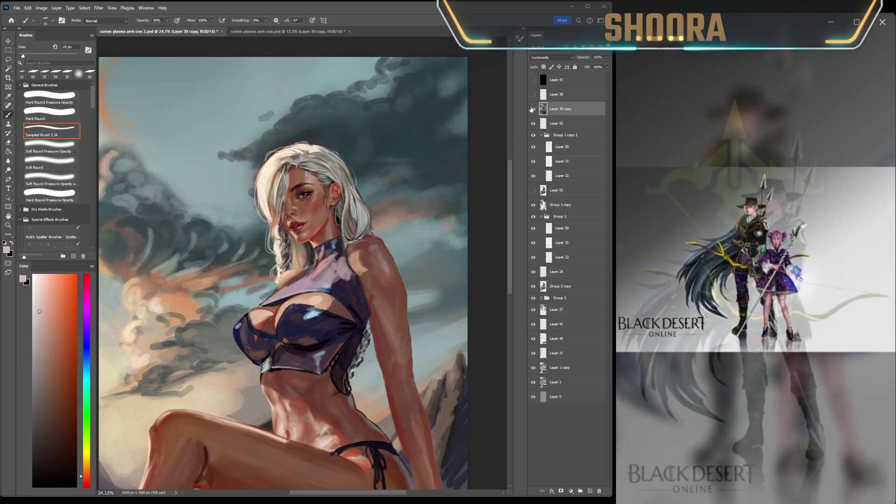
left_click(530, 108)
left_click(530, 109)
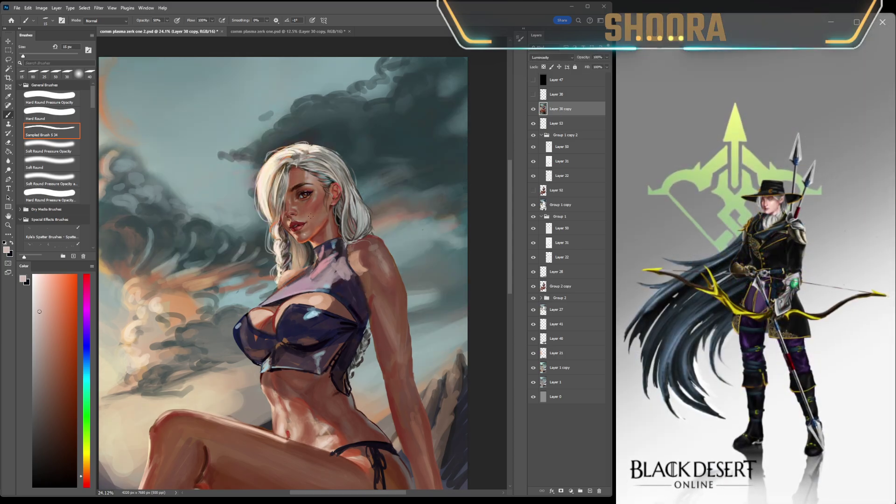
Lasso the woman's face and hair on Layer 30 copy, copy the selection to a new layer, and hide Layer 30 copy.
key("l")
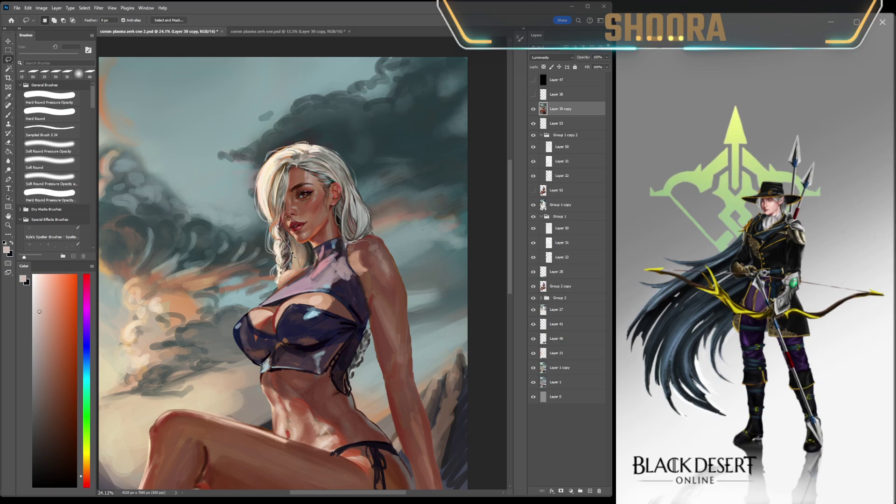
left_click_drag(277, 226, 305, 268)
mouse_move(279, 223)
left_mouse_down()
mouse_move(307, 252)
mouse_move(332, 244)
mouse_move(342, 217)
mouse_move(339, 190)
mouse_move(294, 165)
left_mouse_up()
left_click_drag(279, 220, 281, 224)
key("ctrl+j")
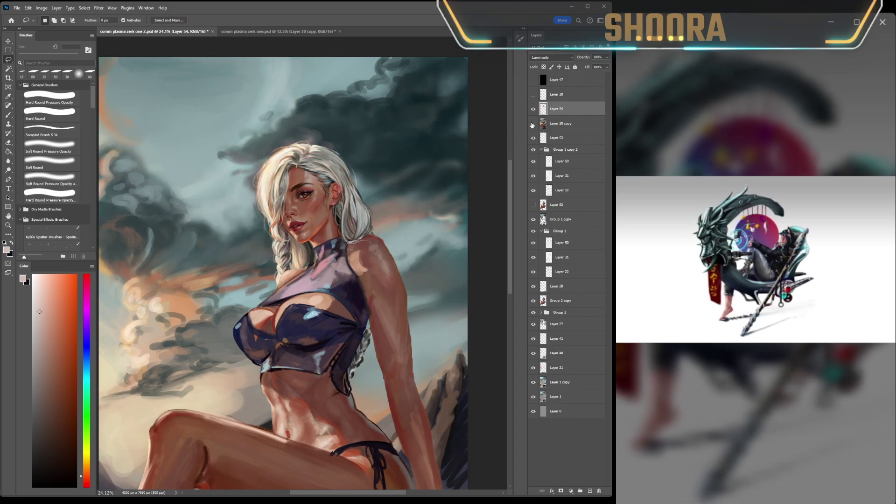
left_click(533, 123)
Check the effect of Layer 54 by hiding and showing it, and set its opacity to 50%.
left_click(533, 109)
left_click(533, 109)
left_click(533, 109)
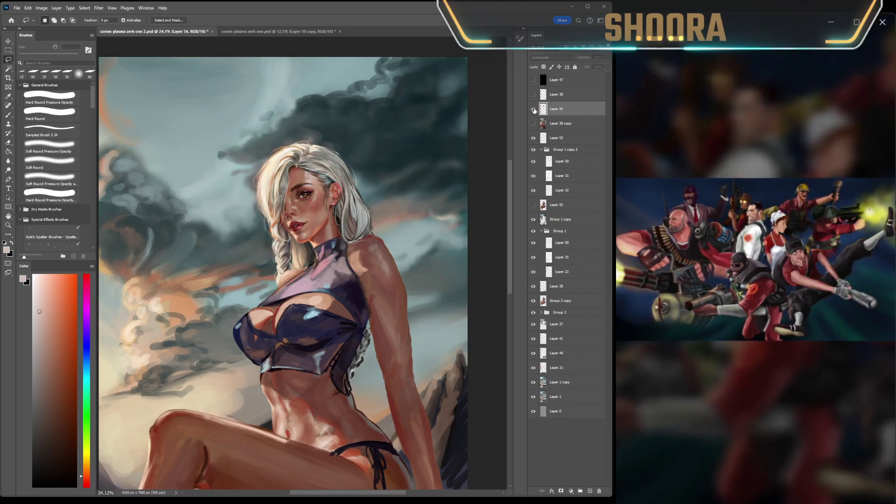
left_click(533, 109)
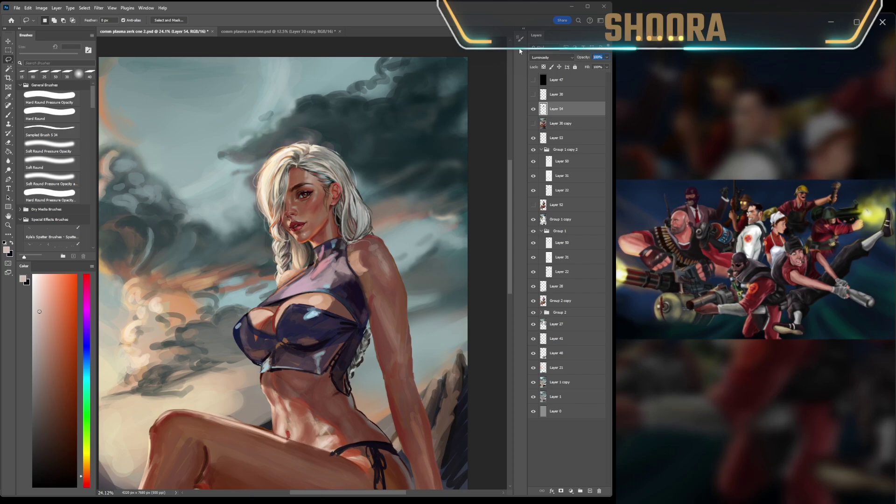
type("50")
key("Return")
Inspect the mirrored painting at small size and compare the face and hair close up with Layer 54 hidden and shown.
key("b")
scroll(370, 140, "down", 4)
key("ctrl+shift+h")
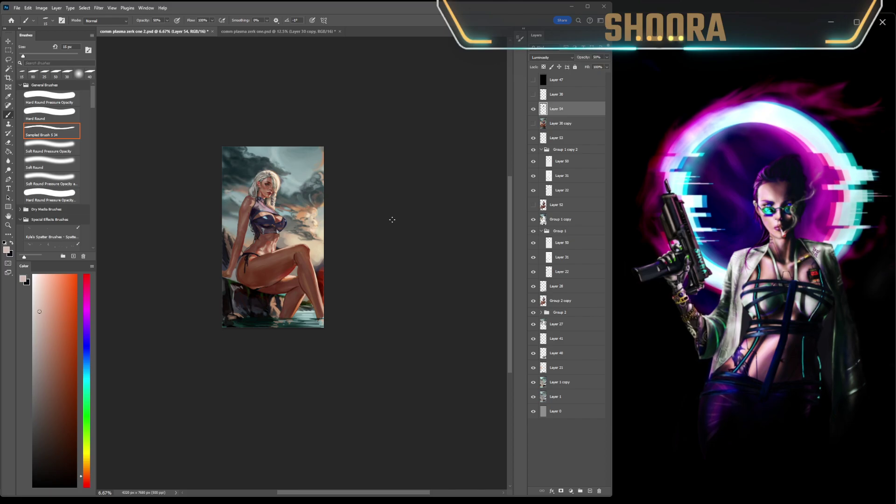
scroll(392, 219, "down", 2)
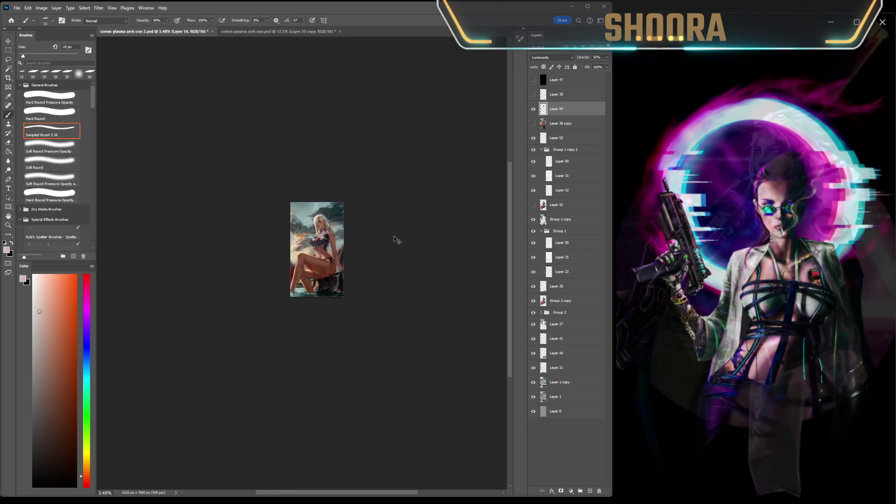
scroll(299, 213, "up", 5)
scroll(302, 205, "up", 5)
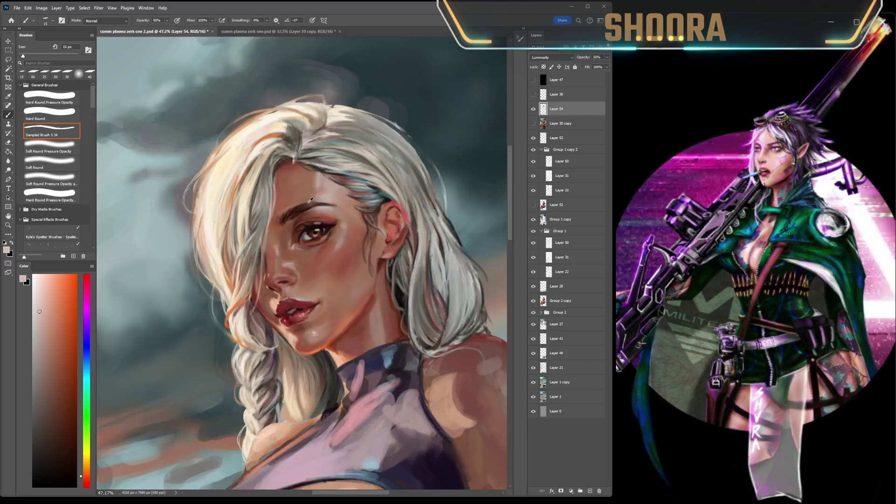
left_click(533, 109)
left_click(532, 108)
left_click(533, 109)
left_click(533, 109)
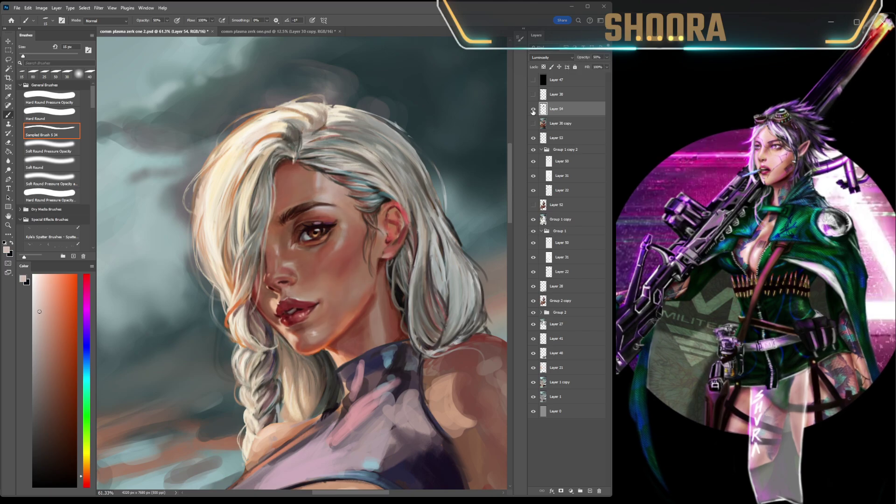
left_click(533, 108)
left_click(533, 108)
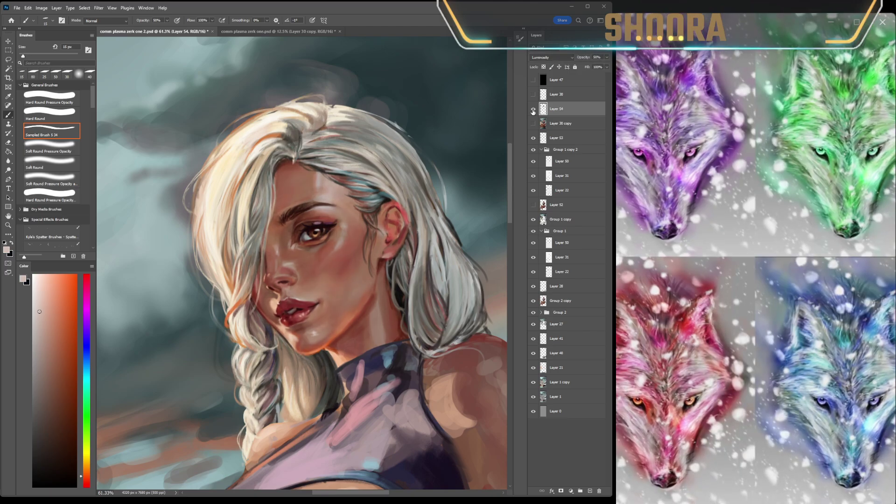
left_click(533, 110)
left_click(533, 109)
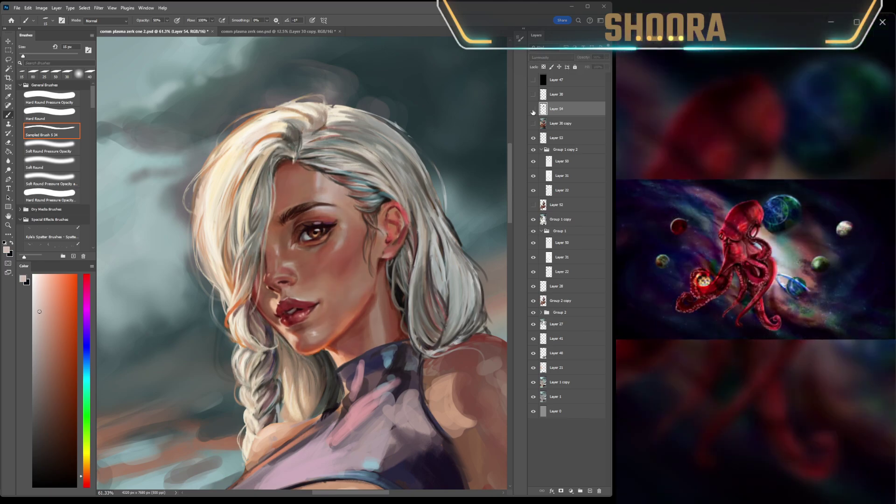
left_click(533, 110)
left_click(532, 110)
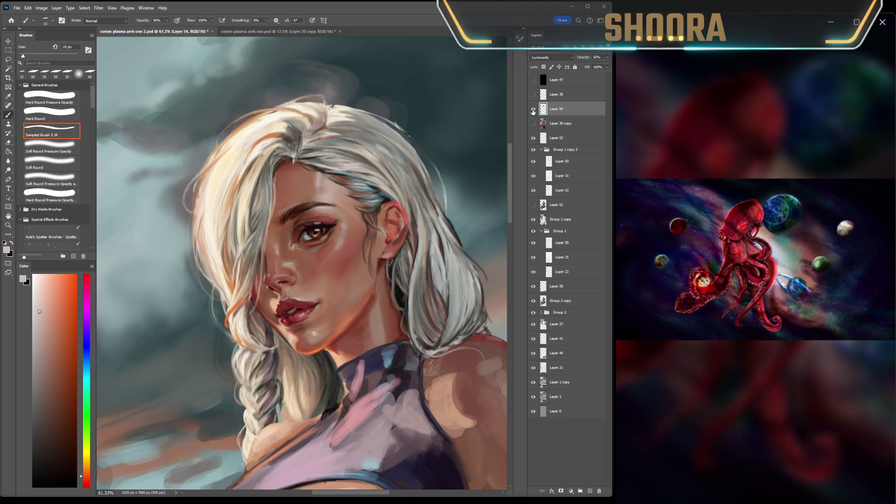
Activate the Soft Round Eraser and check the face and hair with Layer 54 hidden and shown.
key("e")
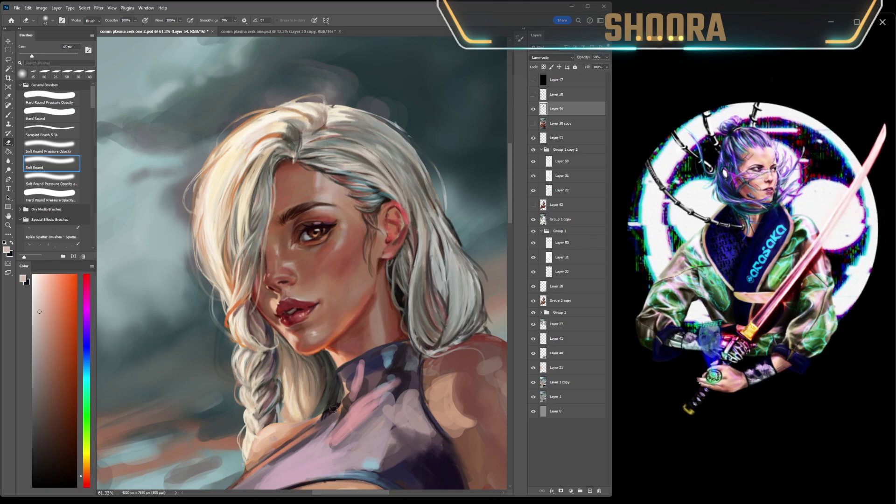
left_click(534, 110)
left_click(532, 110)
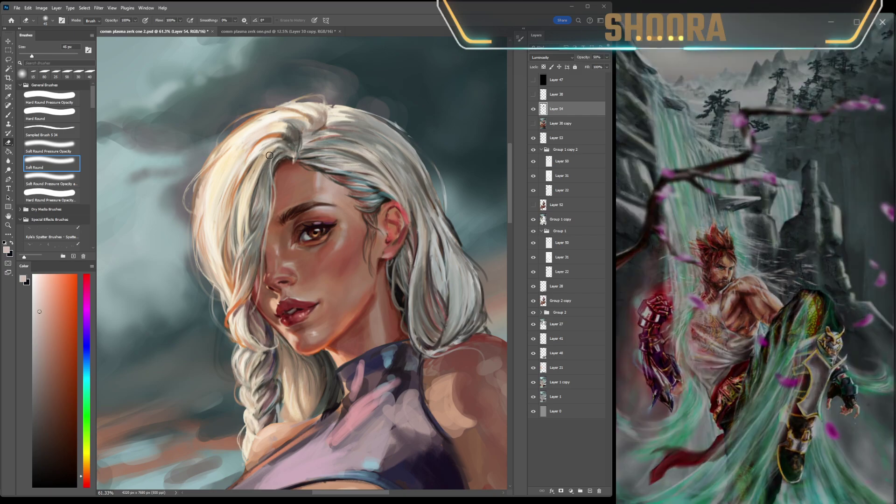
left_click(533, 109)
left_click(533, 110)
left_click(533, 111)
left_click(533, 112)
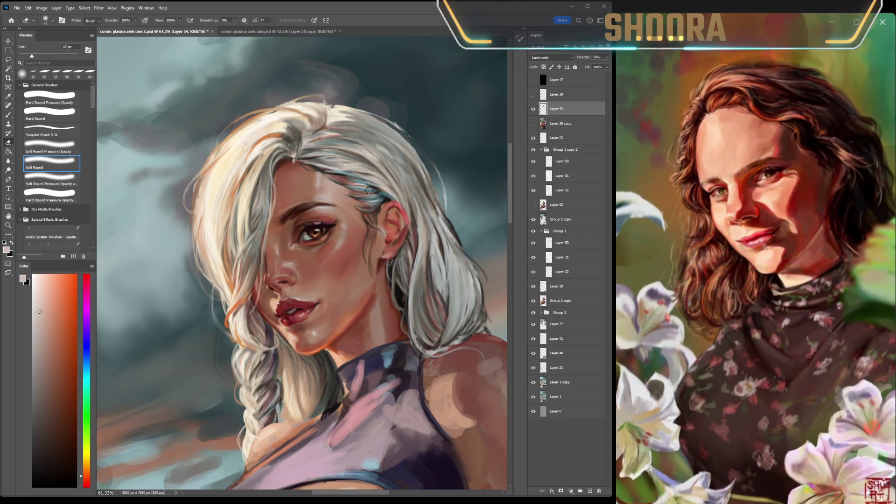
left_click(533, 109)
left_click(533, 110)
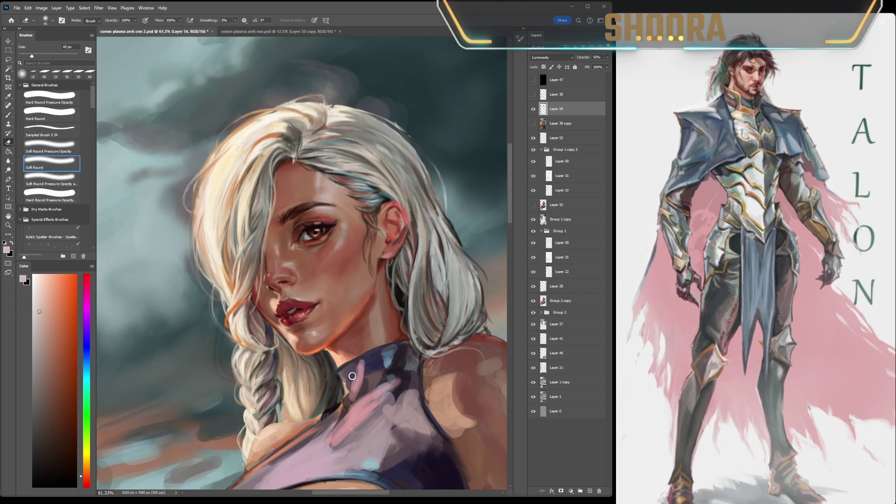
Review the whole painting mirrored and unmirrored at several sizes, comparing it with Layer 54 hidden and shown.
scroll(341, 403, "down", 5)
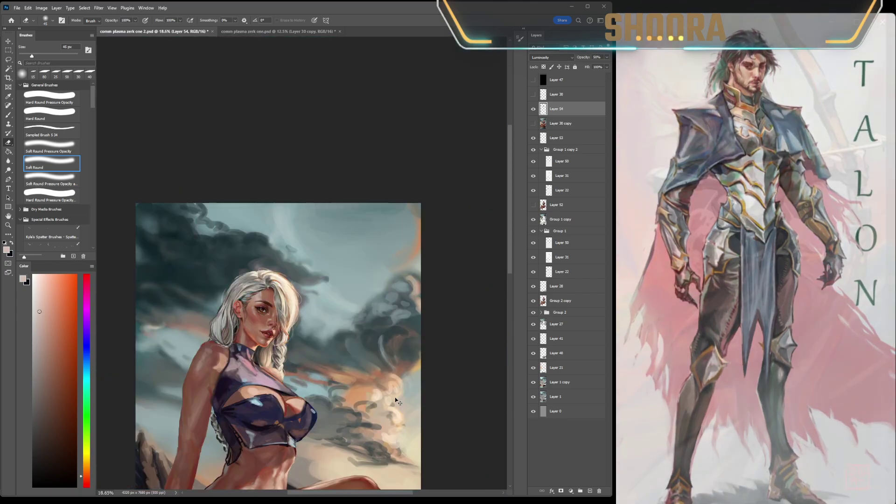
left_click(533, 109)
left_click(533, 109)
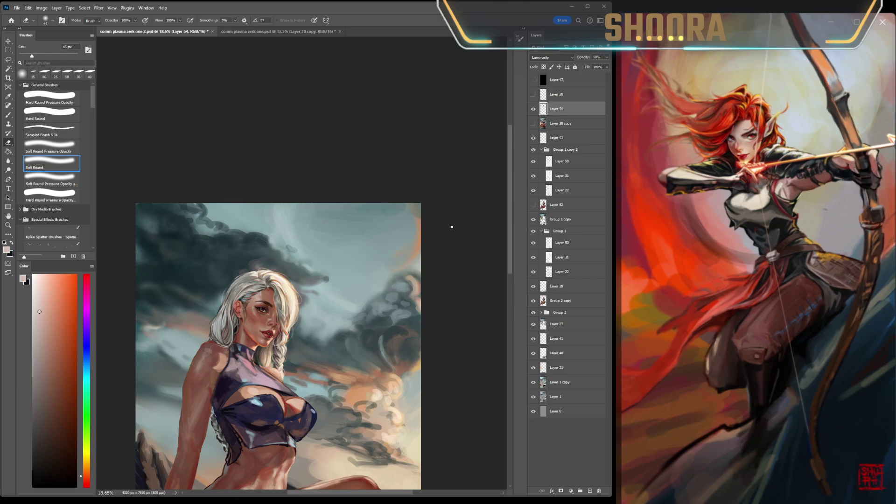
scroll(452, 230, "left", 2)
scroll(419, 317, "up", 3)
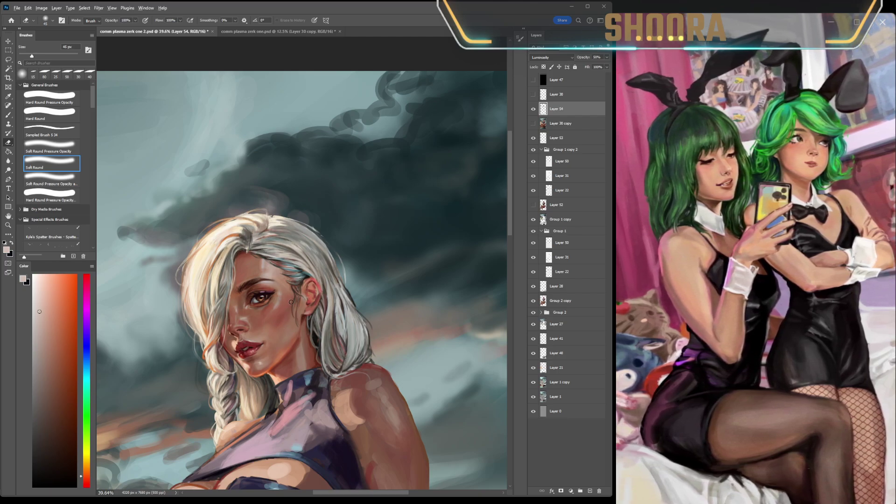
scroll(290, 305, "down", 10)
scroll(353, 310, "down", 5)
key("h")
scroll(301, 275, "down", 3)
scroll(284, 305, "up", 6)
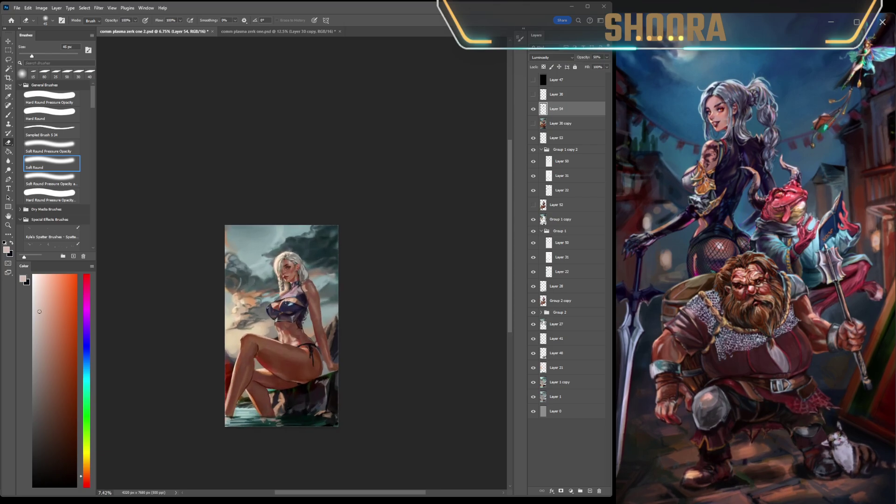
scroll(286, 304, "up", 3)
left_click(532, 109)
left_click(532, 109)
left_click(532, 110)
left_click(532, 111)
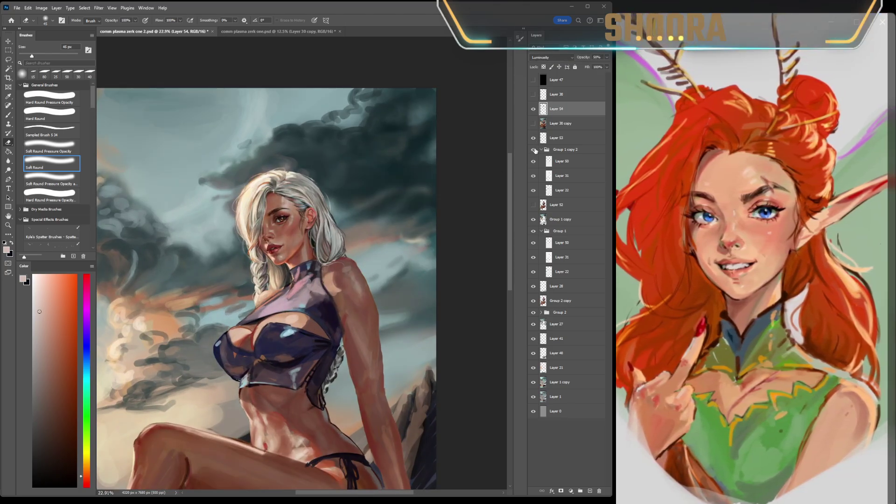
scroll(407, 229, "down", 3)
scroll(407, 228, "up", 2)
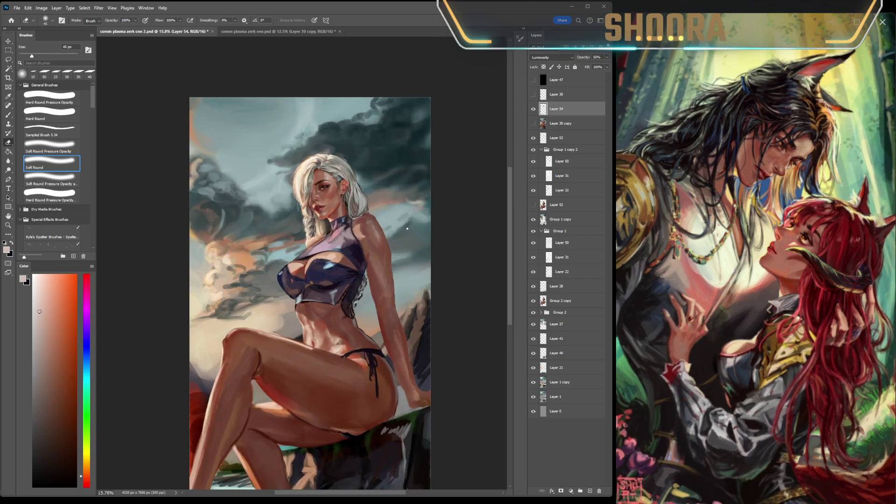
Merge the Group 1 copy 2 group into a single layer.
left_click(558, 140)
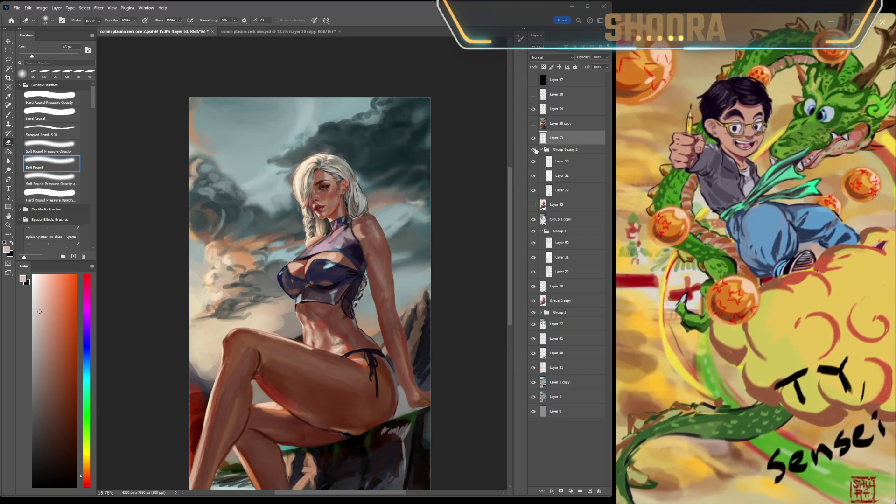
key("alt+bracketleft")
key("alt+bracketleft")
key("alt+bracketleft")
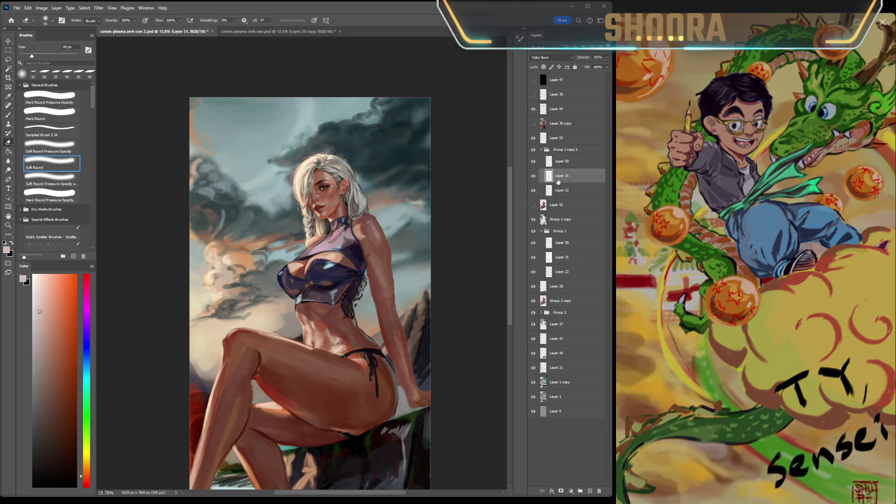
left_click(559, 140)
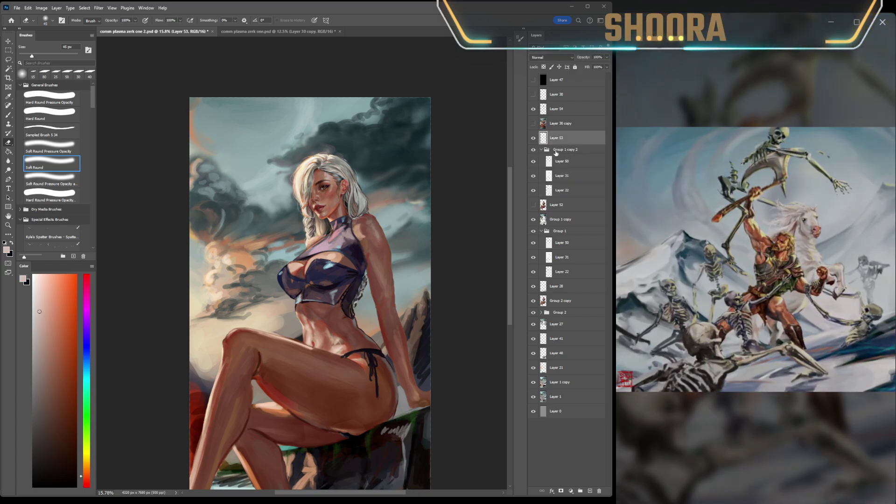
left_click(557, 150)
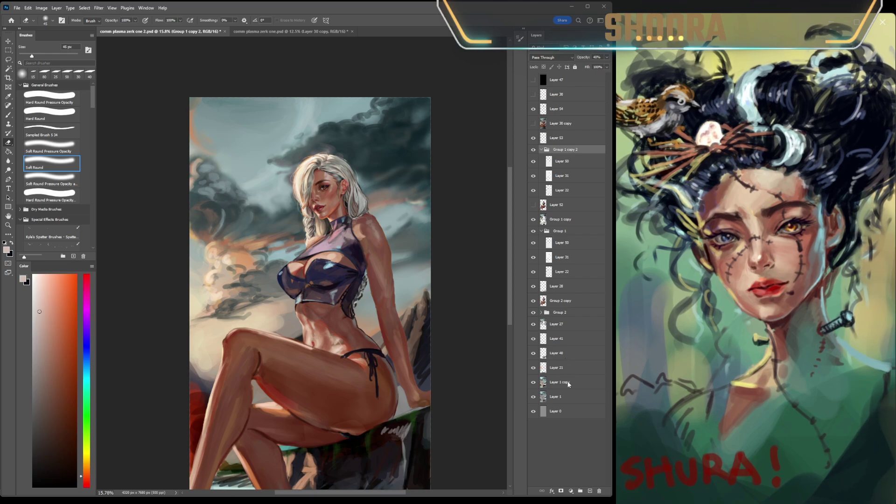
key("ctrl+e")
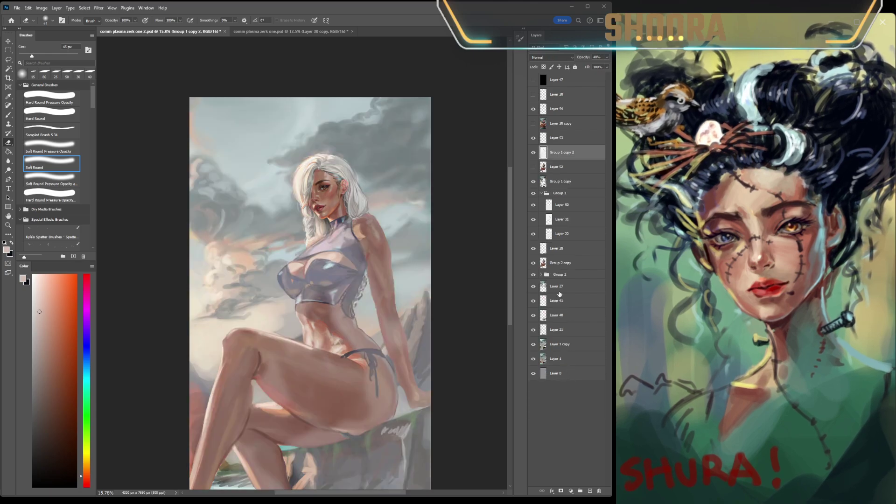
Set the blend mode of the merged Group 1 copy 2 layer to Color Burn and compare it using undo and redo.
left_click(545, 58)
left_click(554, 97)
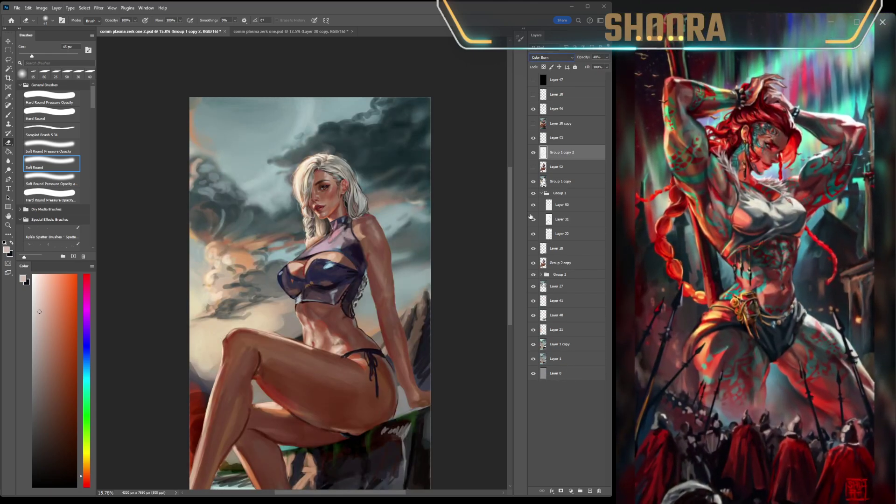
key("ctrl+z")
key("ctrl+shift+z")
key("ctrl+shift+z")
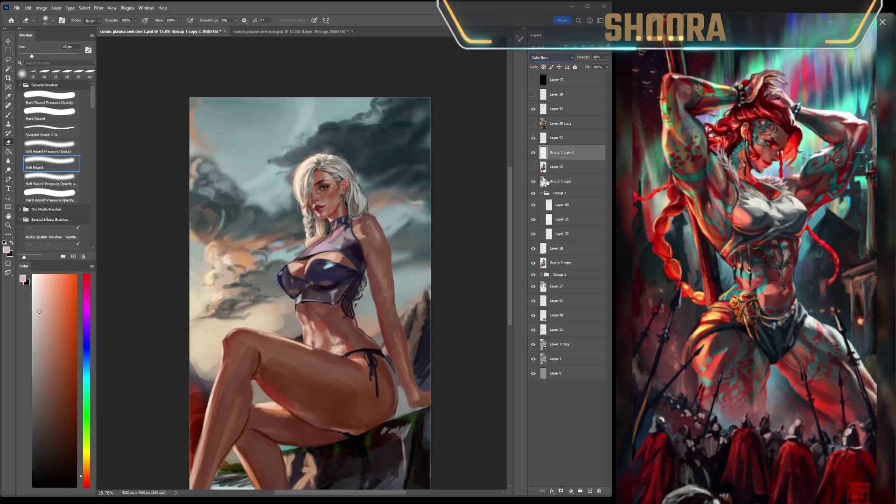
Load the figure's outline from Layer 52 as a selection and copy from Group 1 copy 2 to a new layer.
left_click(544, 168, "ctrl")
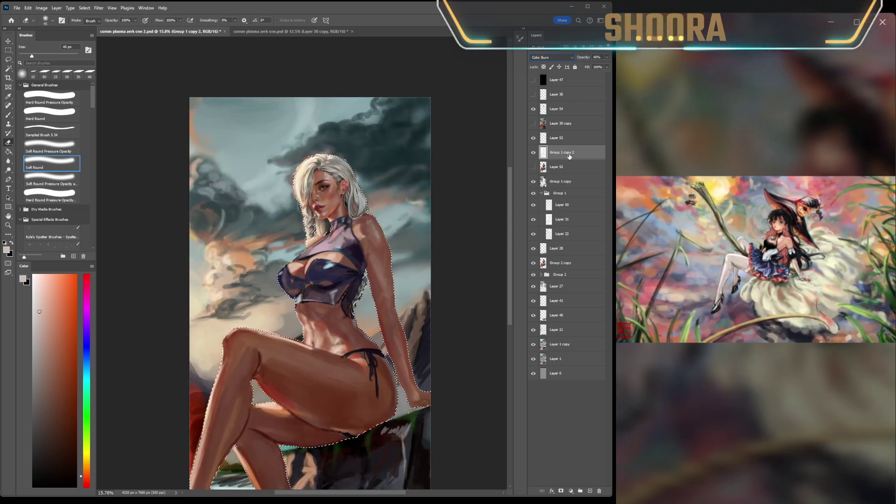
left_click(9, 50)
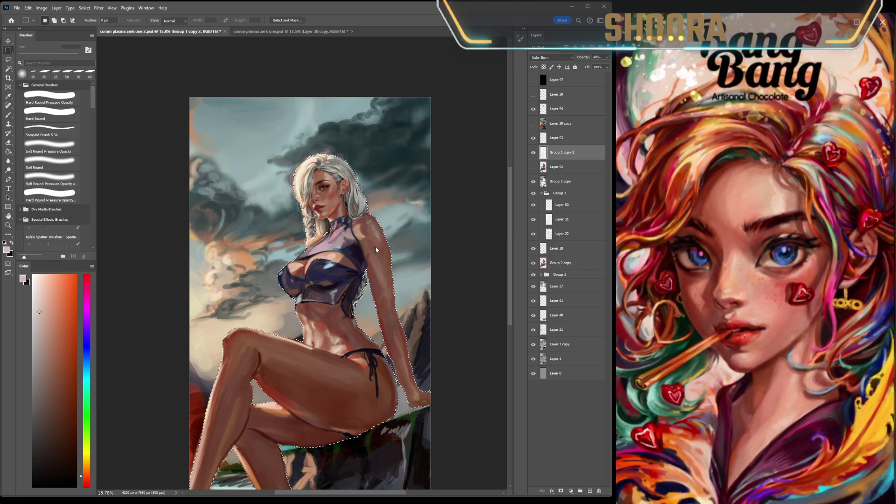
key("ctrl+j")
Move the Group 1 copy 2 layer below Layer 52 so it sits directly above Group 1 copy.
left_click(552, 171)
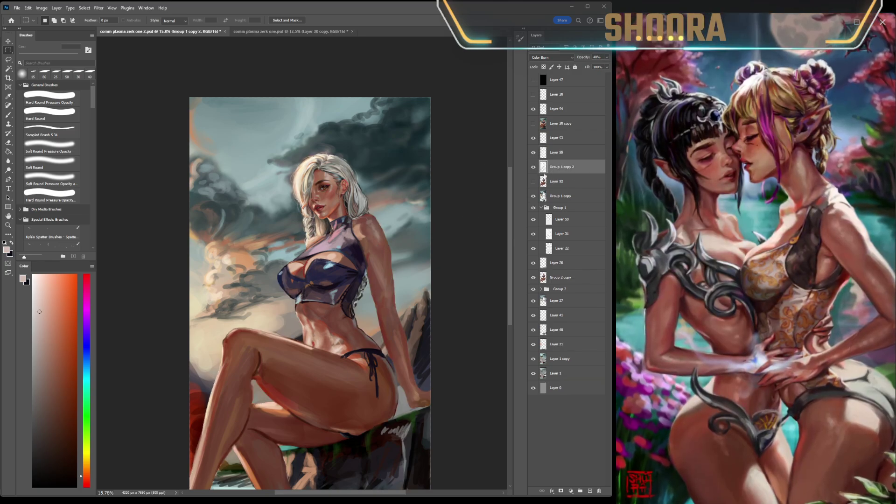
left_click_drag(558, 173, 588, 175)
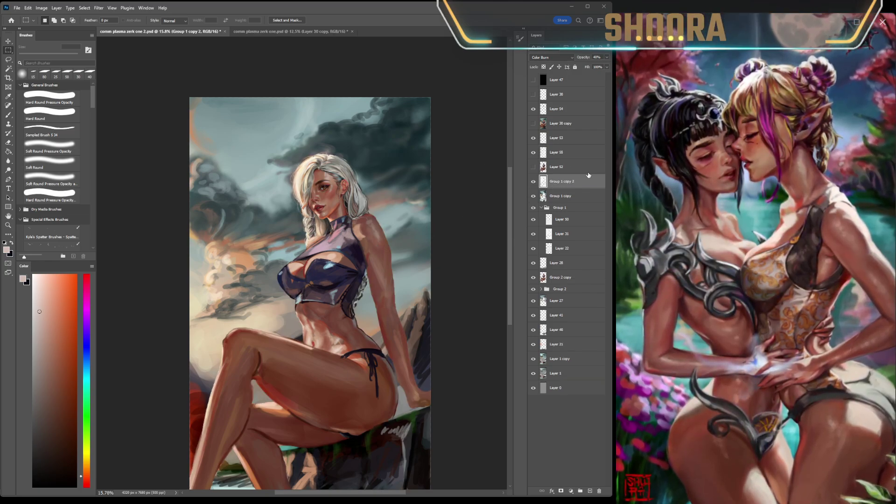
left_click(556, 196, "shift")
mouse_move(558, 184)
left_mouse_down()
mouse_move(562, 289)
mouse_move(560, 184)
left_mouse_up()
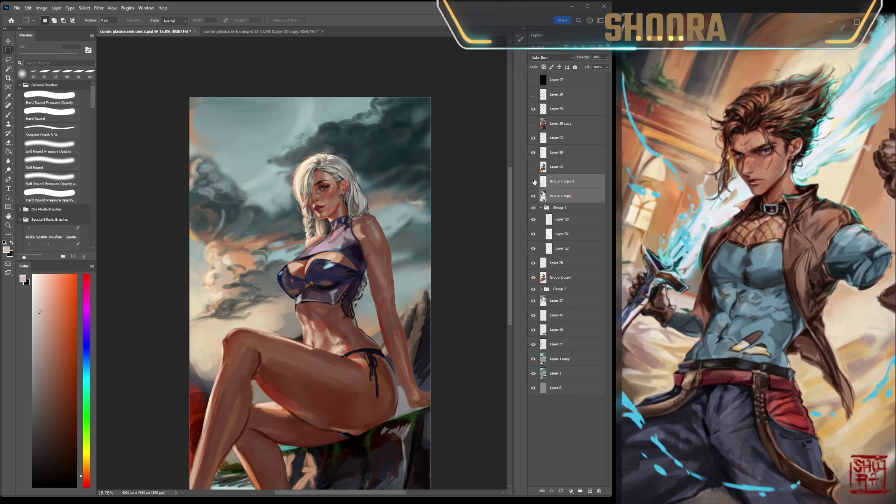
Merge the Group 1 folder into a single layer and set its blend mode to Color Burn.
left_click(533, 208)
left_click(534, 208)
left_click(559, 208)
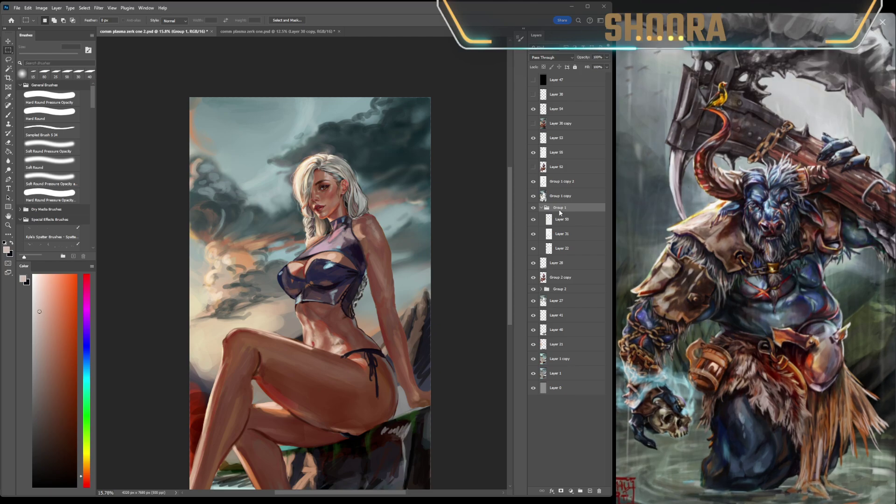
key("ctrl+e")
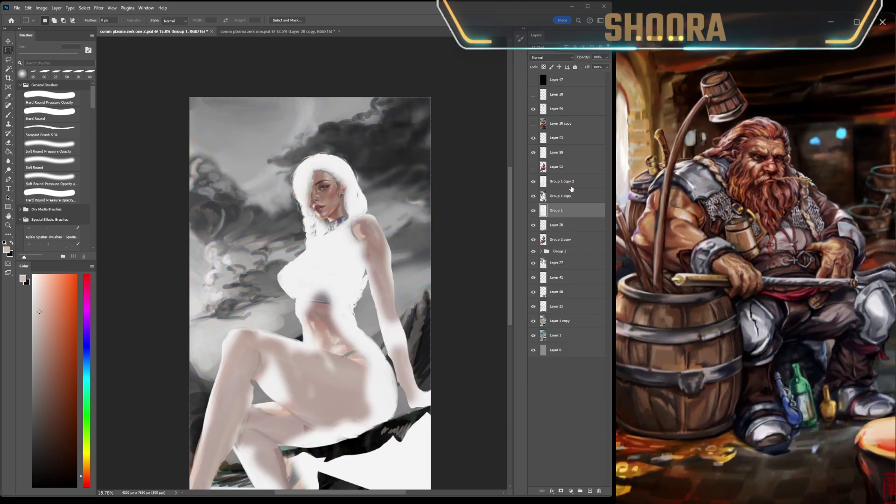
left_click(541, 57)
left_click(553, 95)
key("ctrl+z")
key("Down")
key("Down")
key("Down")
key("Down")
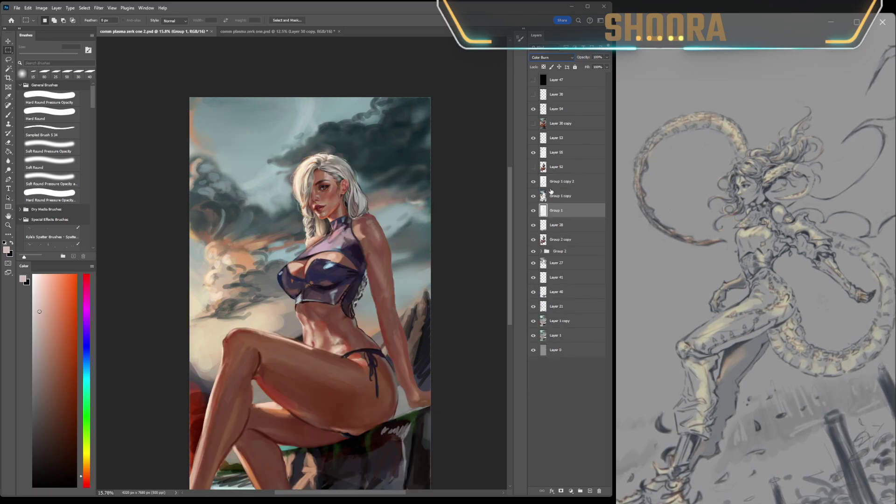
Split the figure's area of Group 1 onto its own layer using the figure's outline as a selection, and check Group 1's visibility.
left_click(548, 207, "ctrl")
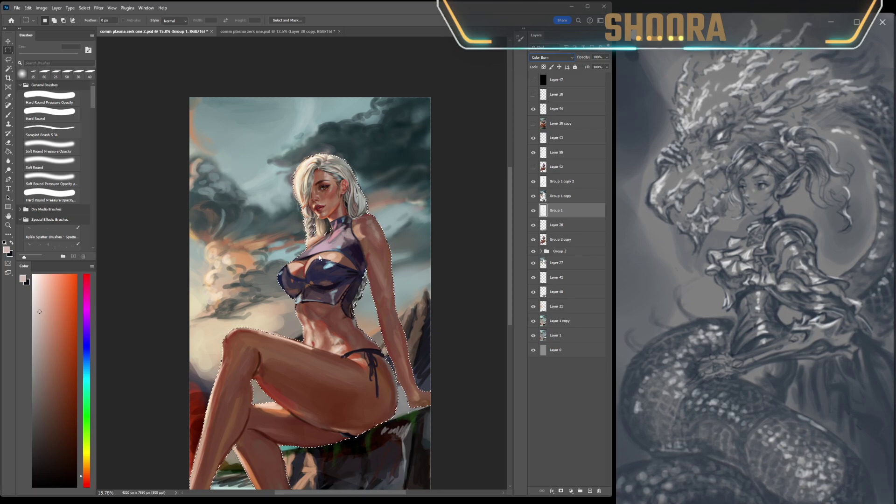
key("ctrl+j")
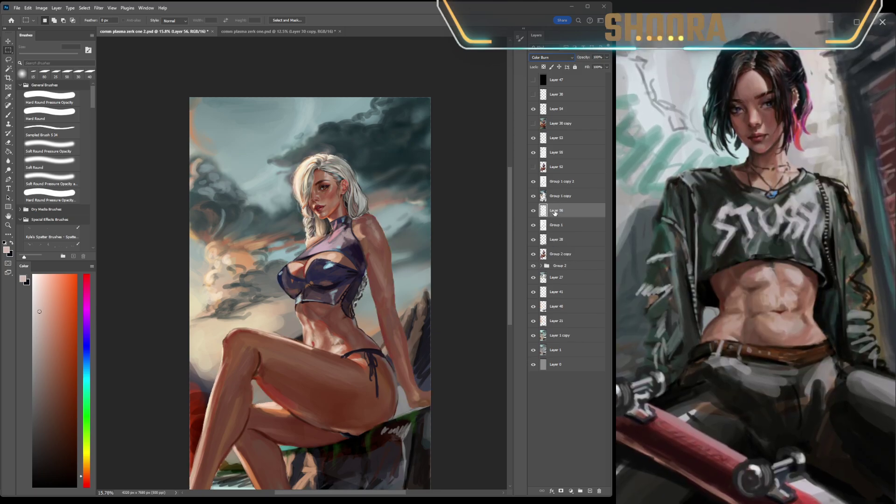
left_click(555, 226)
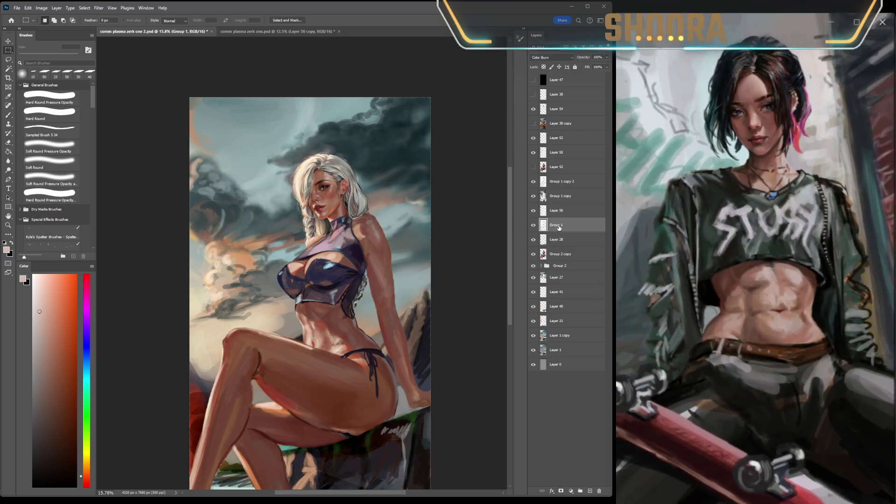
left_click(533, 225)
left_click(532, 226)
left_click(533, 226)
left_click(533, 225)
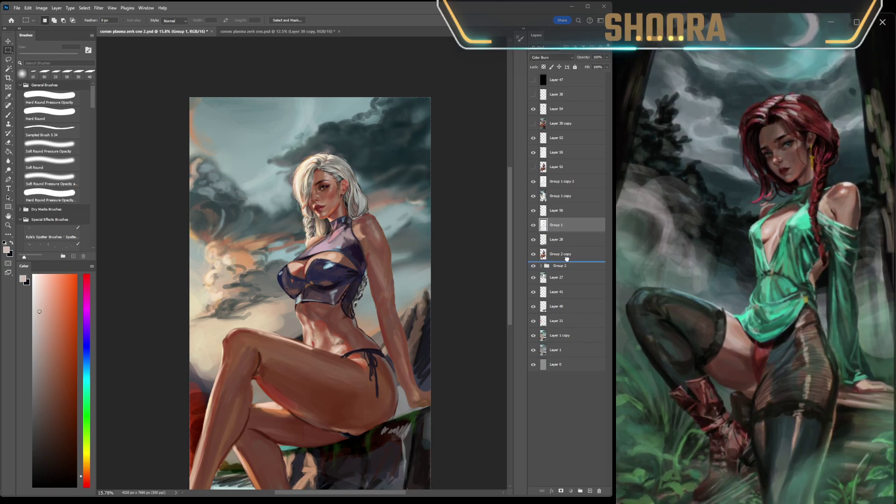
Move the Group 1 layer below the Group 2 folder, directly above Layer 27.
left_click_drag(567, 258, 568, 260)
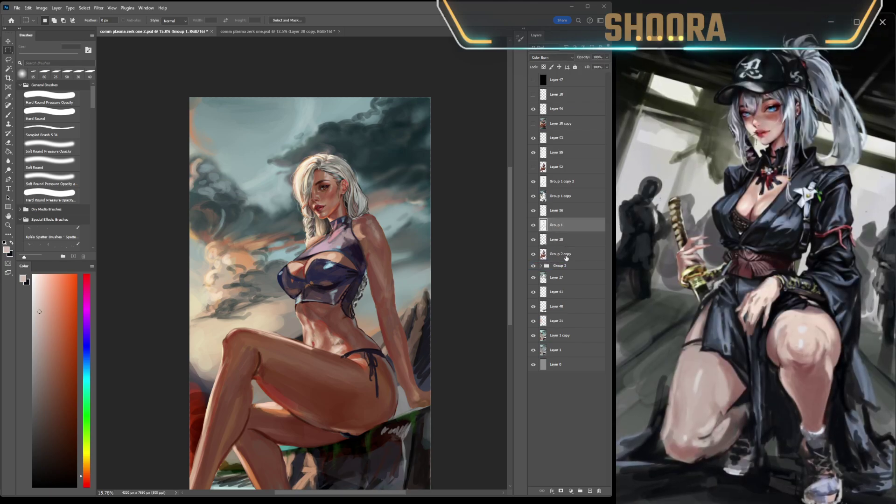
scroll(404, 243, "down", 2)
scroll(405, 243, "down", 3)
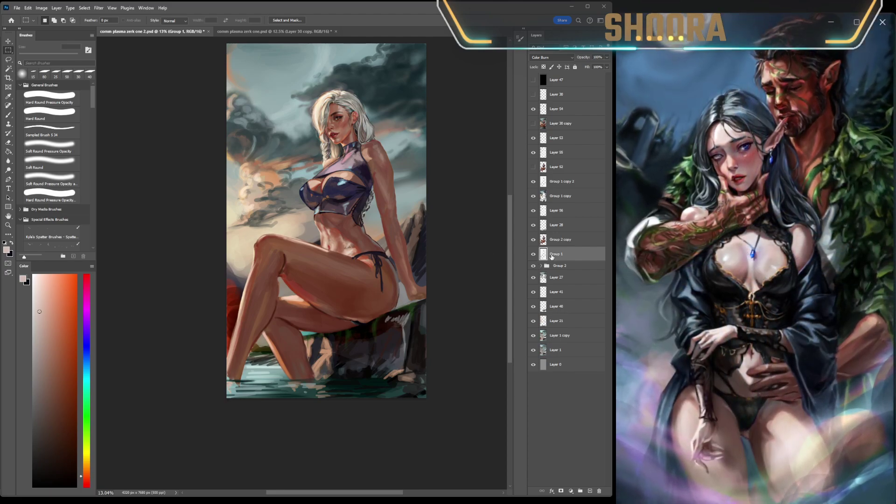
left_click_drag(559, 264, 560, 269)
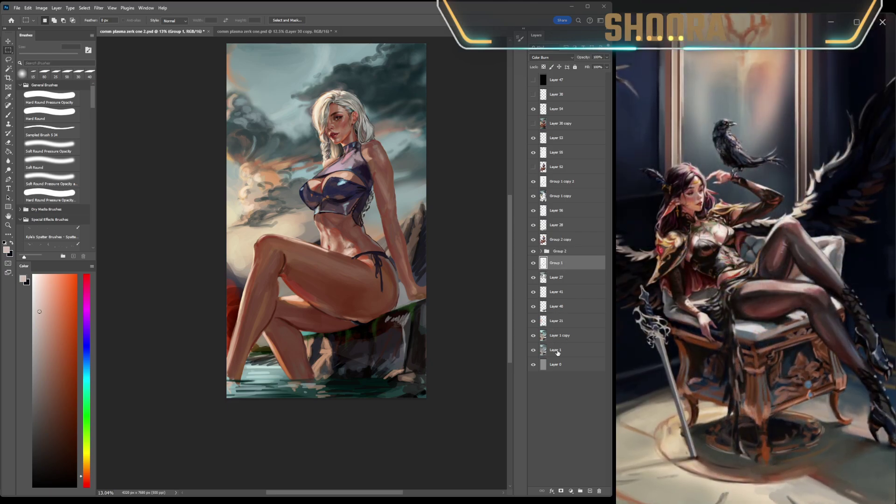
Merge Group 1 with all the layers beneath it down to Layer 0, and check the result hidden and shown.
left_click(560, 365, "shift")
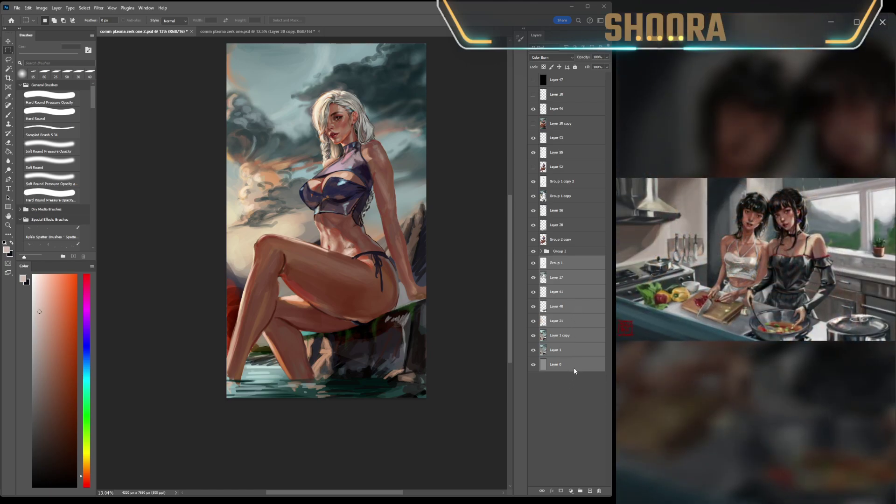
key("ctrl+e")
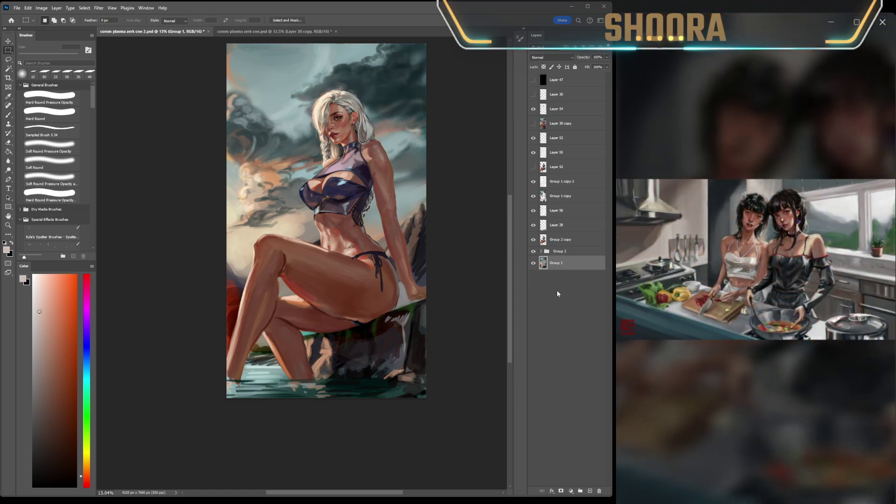
left_click(534, 263)
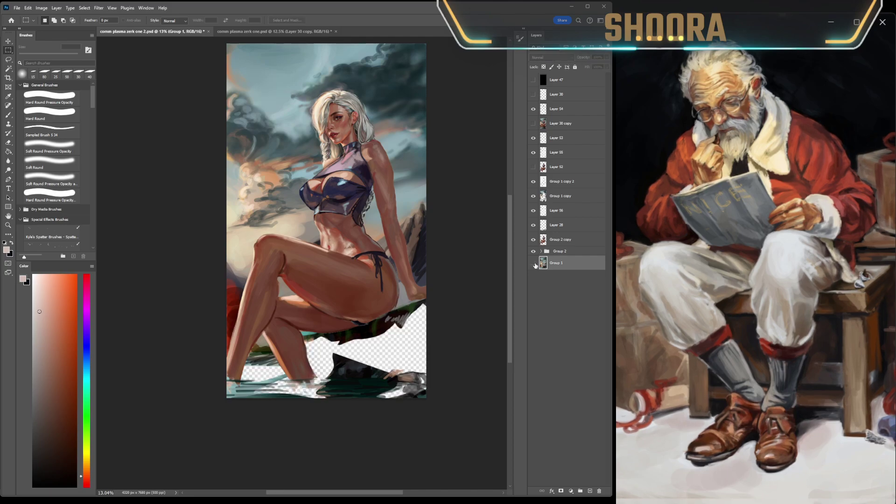
left_click(533, 263)
scroll(382, 229, "up", 2)
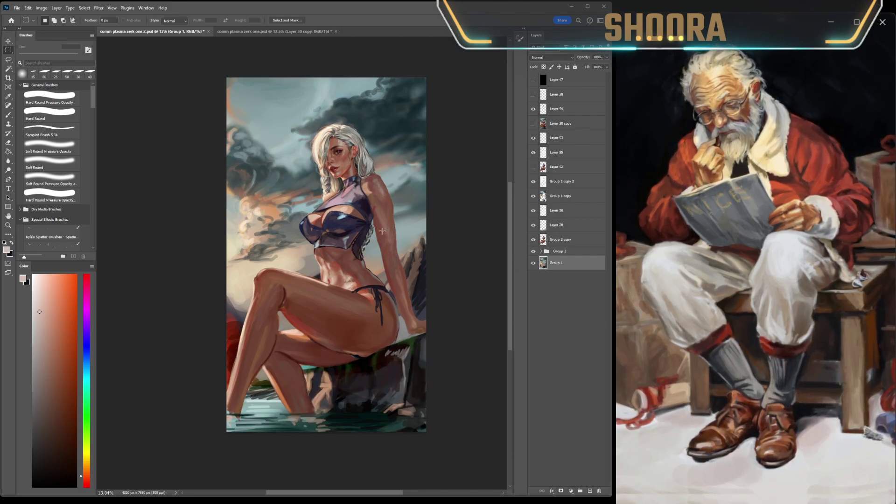
scroll(382, 228, "up", 2)
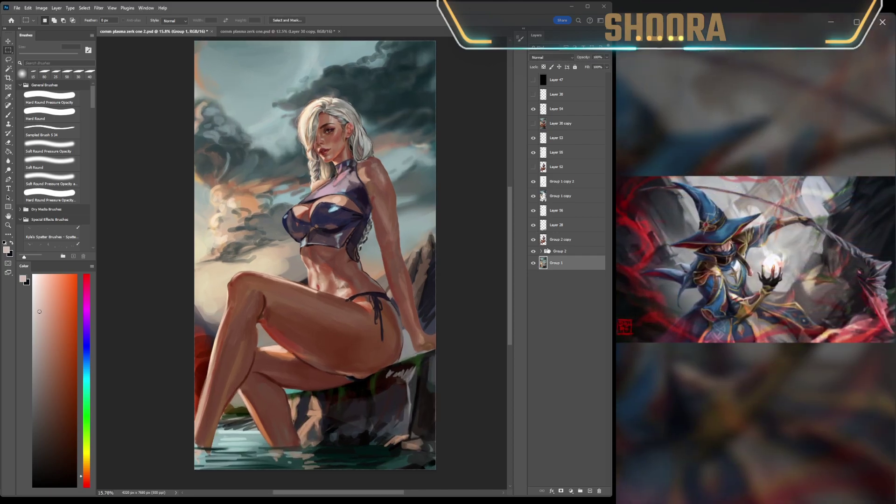
Compare the painting with Group 2, Layer 28 and Layer 56 each hidden and shown.
left_click(546, 245)
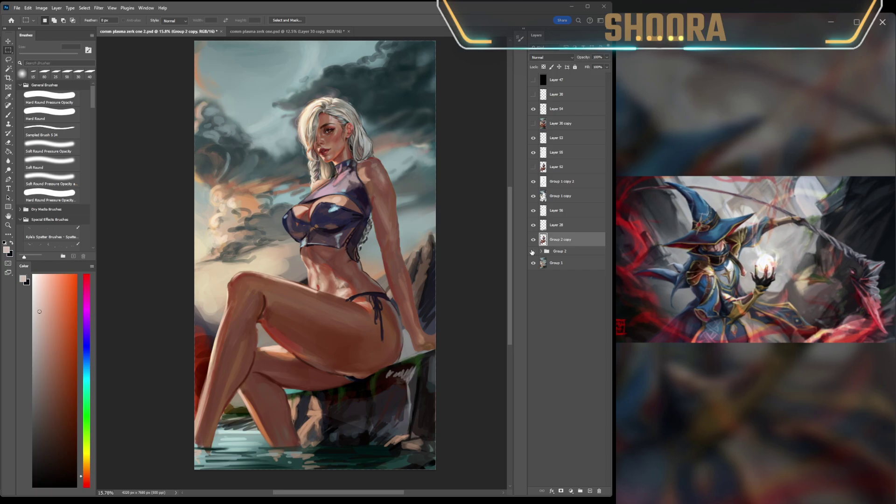
left_click(532, 252)
left_click(531, 227)
left_click(531, 227)
left_click(531, 225)
left_click(531, 225)
left_click(531, 215)
left_click(531, 215)
left_click(531, 215)
left_click(531, 215)
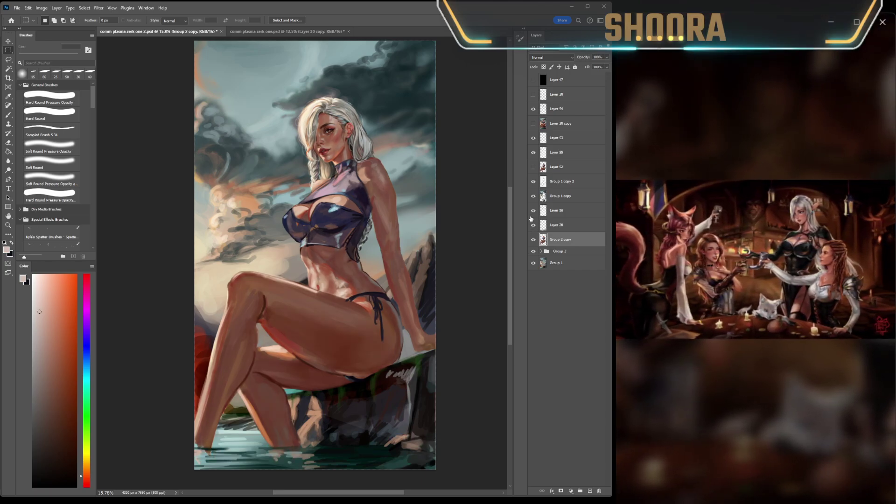
Try to move Layer 28 up the stack to directly below Layer 54, and undo the move.
left_click(534, 226)
left_click_drag(535, 226, 568, 125)
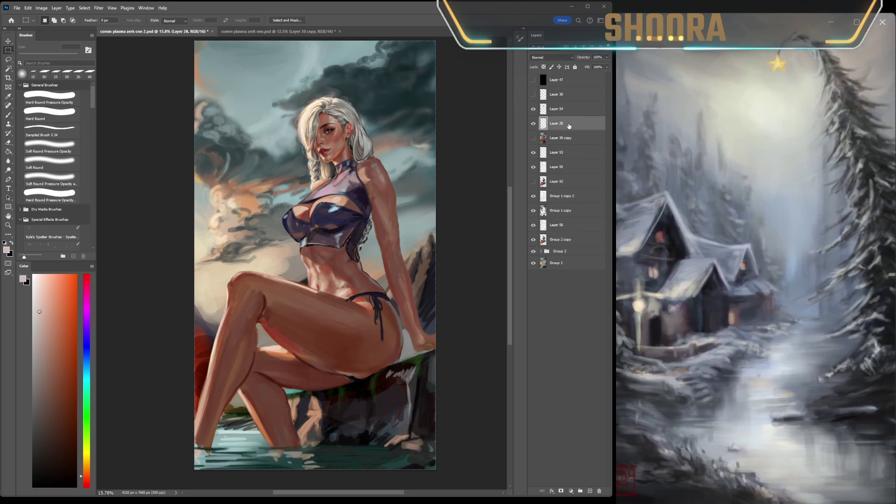
key("ctrl+z")
Delete the hidden copy layer between Layer 54 and Layer 53, and close the comm plasma zerk one.psd document.
left_click(532, 123)
left_click(531, 123)
left_click(532, 122)
left_click(532, 122)
left_click(566, 124)
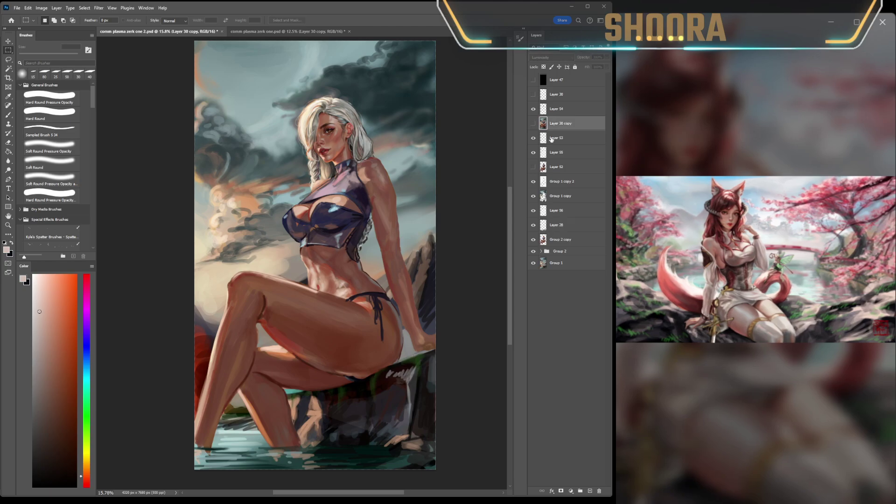
key("Delete")
left_click(335, 31)
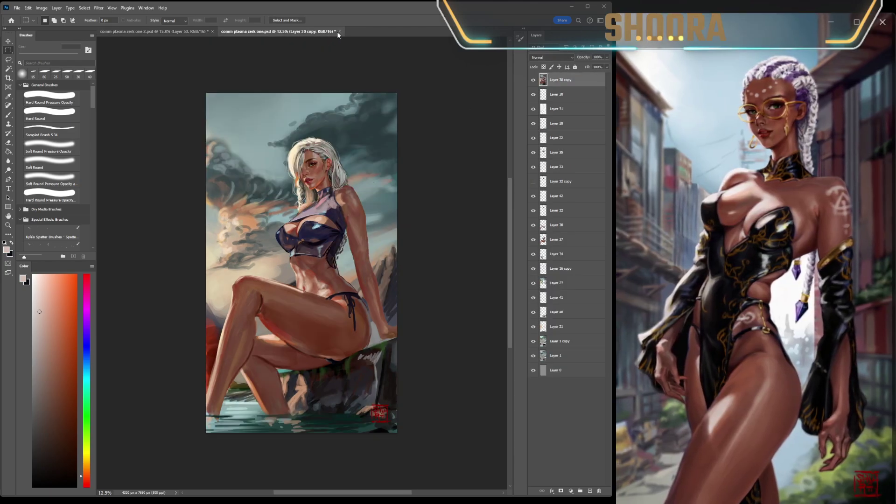
key("ctrl+w")
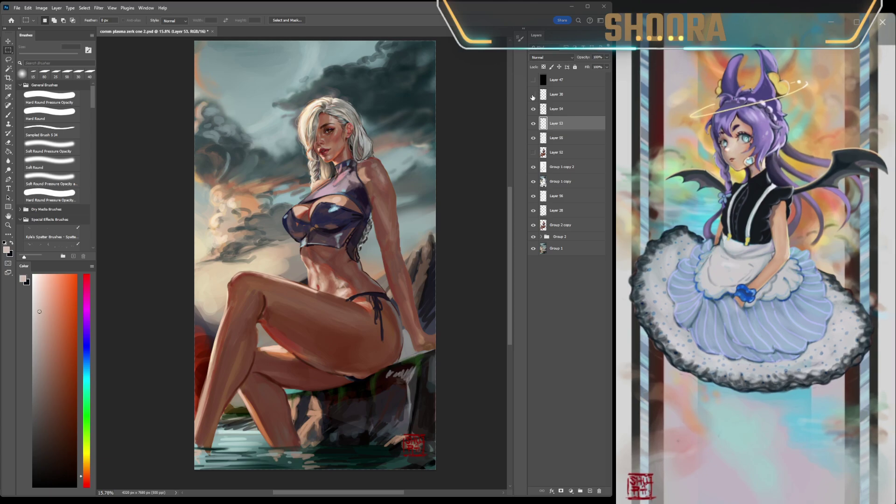
Compare the painting with Layer 52 hidden and shown, and leave Layer 52 visible.
left_click(532, 154)
left_click(532, 154)
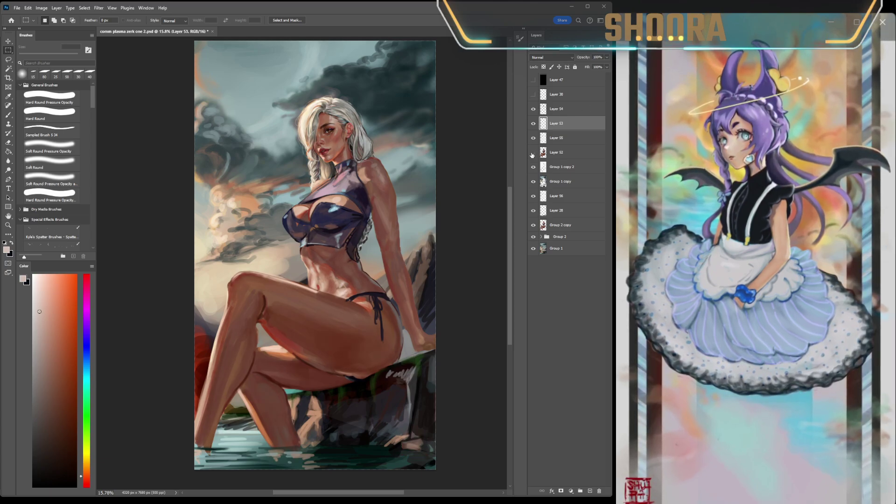
left_click(532, 154)
left_click(532, 154)
left_click(532, 154)
left_click(532, 154)
left_click(532, 154)
left_click(541, 153)
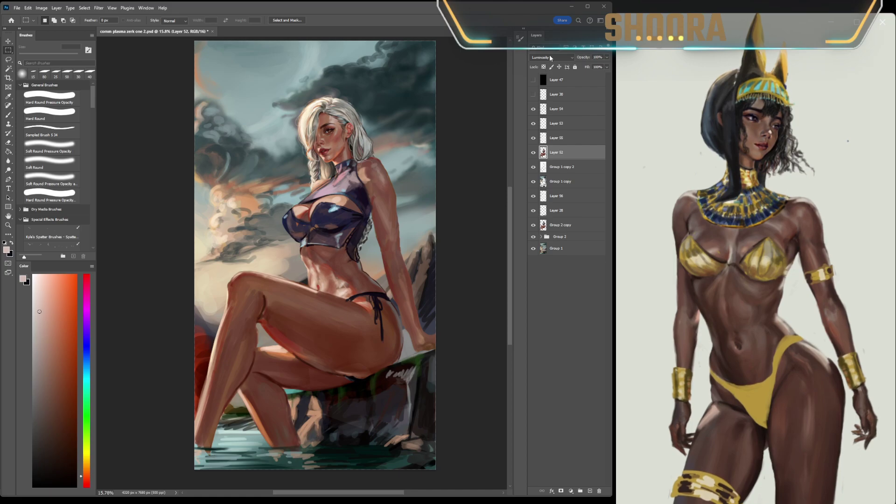
left_click(534, 154)
left_click(533, 153)
left_click(533, 153)
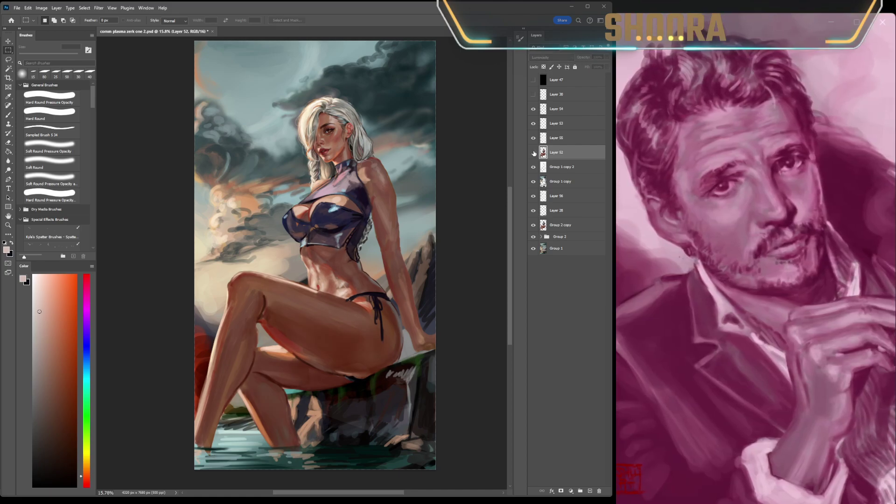
Try Layer 52 at 50% opacity and return it to 100%.
left_click_drag(603, 57, 551, 59)
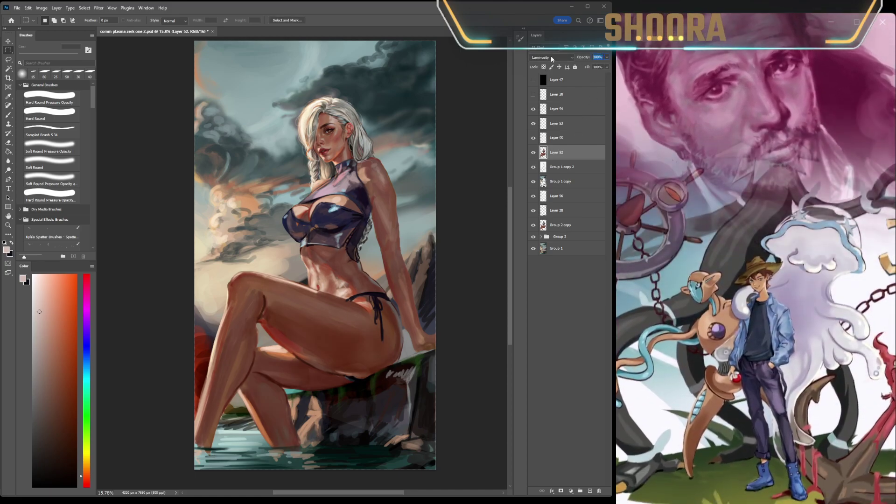
type("500")
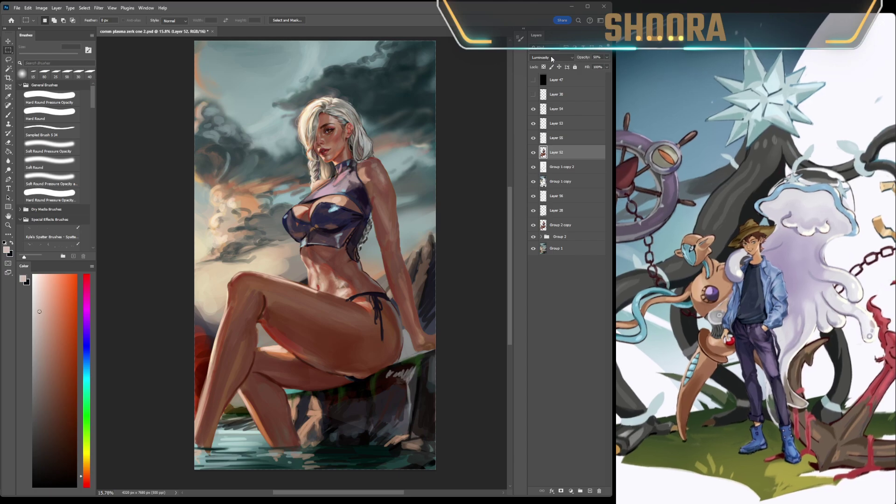
type("5")
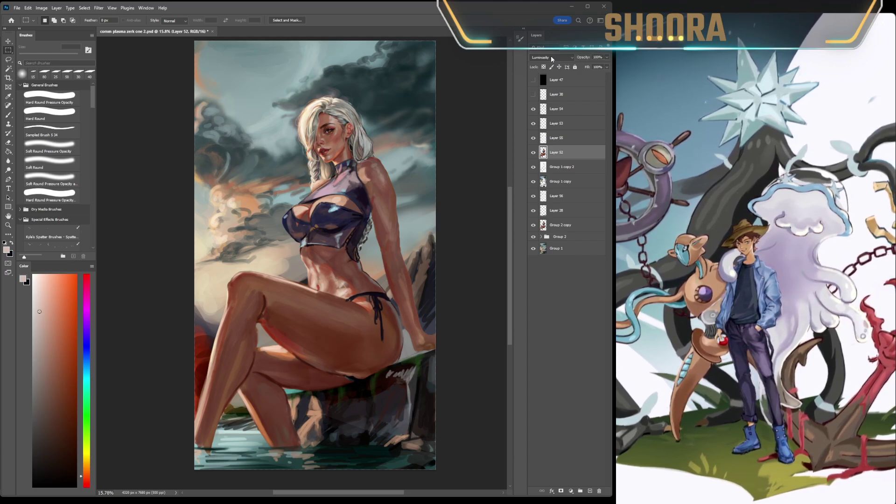
type("0")
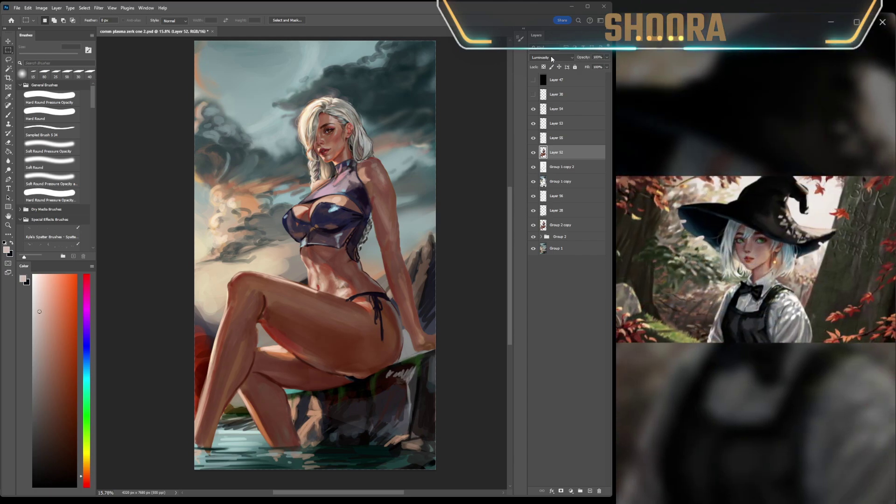
Review the whole painting mirrored and unmirrored at a smaller size.
key("ctrl+shift+h")
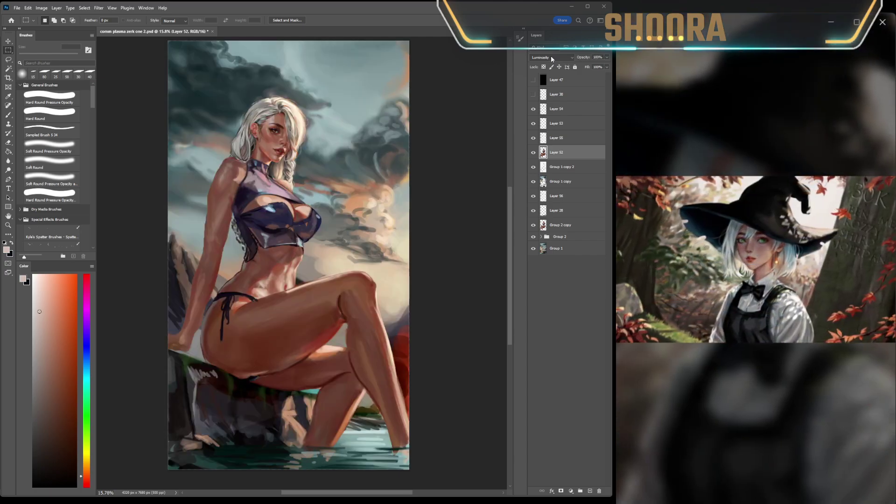
left_click_drag(467, 75, 469, 209)
key("ctrl+shift+h")
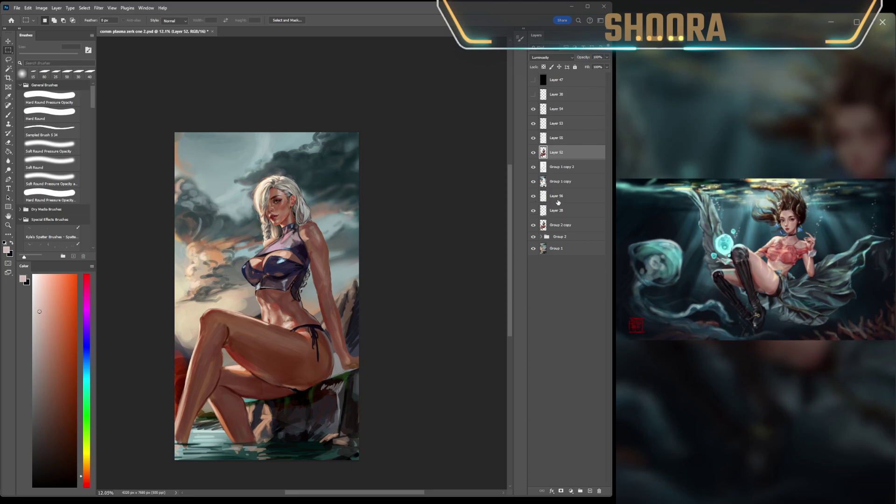
Try to move the Group 2 folder between Layer 52 and Group 1 copy 2, comparing with undo and redo.
left_click(541, 238)
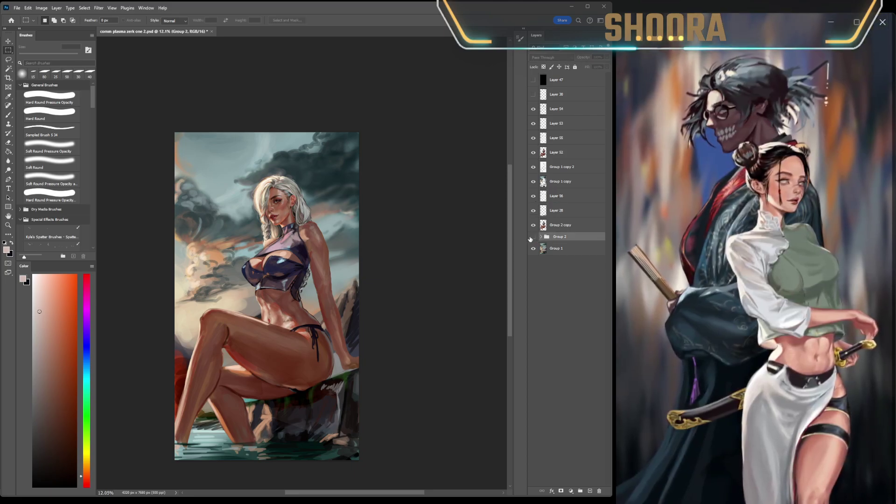
left_click_drag(546, 236, 561, 159)
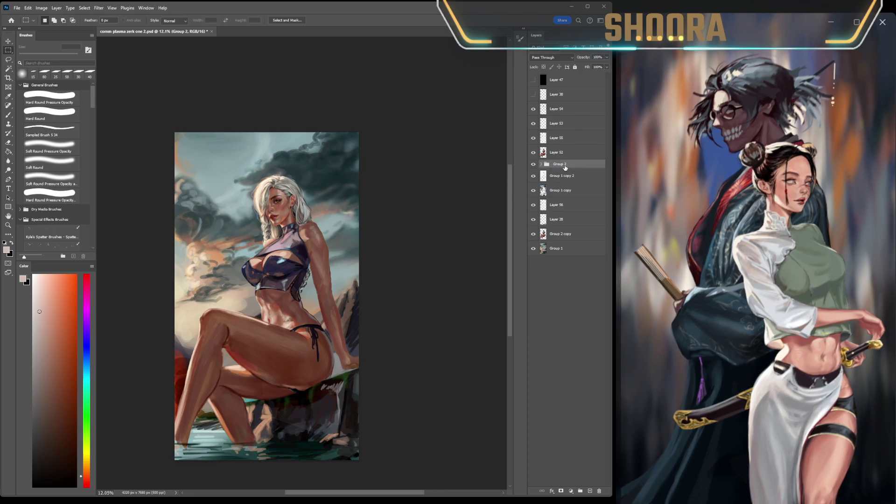
key("ctrl+z")
key("ctrl+shift+z")
key("ctrl+z")
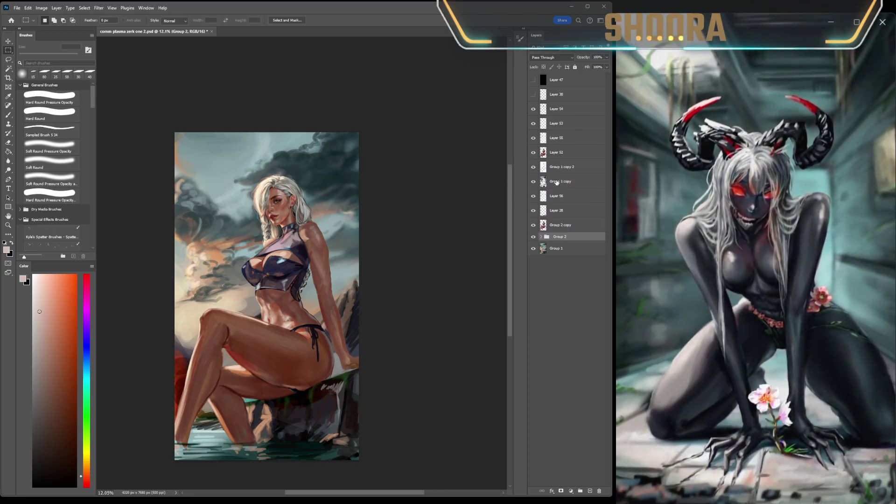
Restore Group 2 above Group 1 copy 2 and merge all layers from Group 1 copy 2 down to Group 1 into one.
key("ctrl+shift+z")
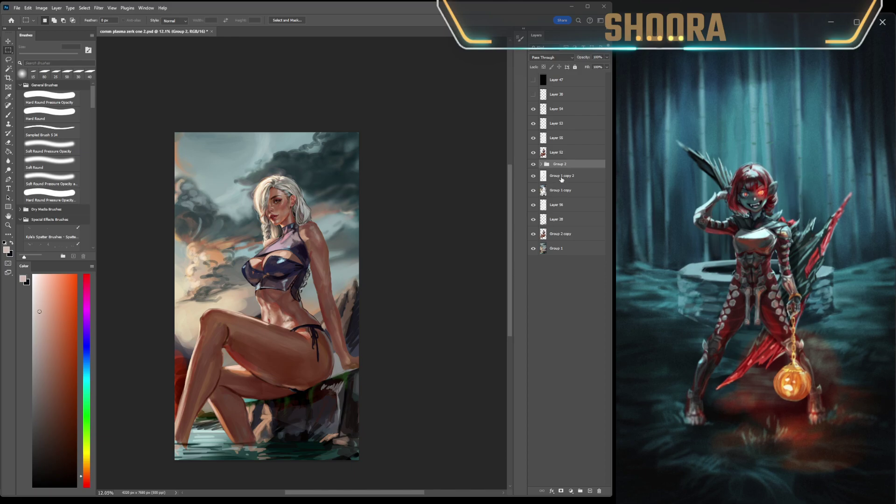
left_click(561, 180)
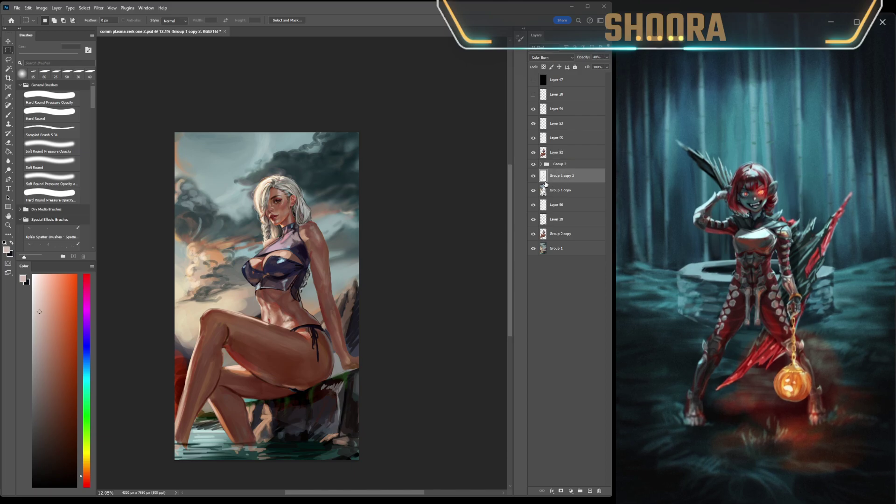
left_click(559, 247, "shift")
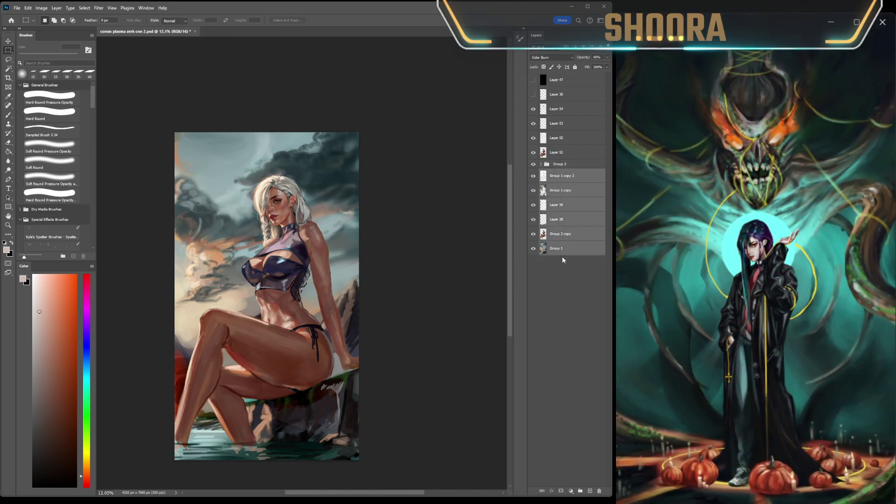
key("ctrl+e")
key("ctrl+z")
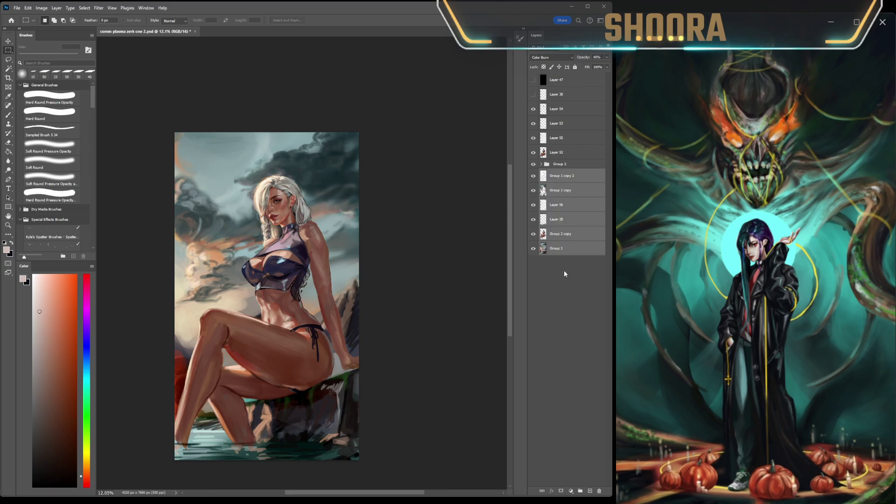
key("ctrl+e")
mouse_move(398, 266)
left_mouse_down()
mouse_move(330, 278)
mouse_move(399, 276)
left_mouse_up()
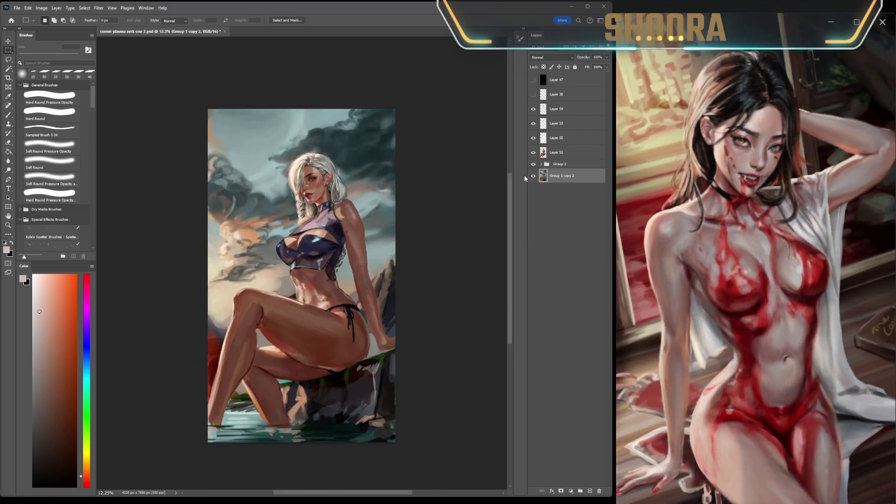
Compare the merged Group 1 copy 2 layer on its own with the full set of visible layers.
left_click(534, 176, "alt")
left_click(533, 176, "alt")
left_click(533, 176, "alt")
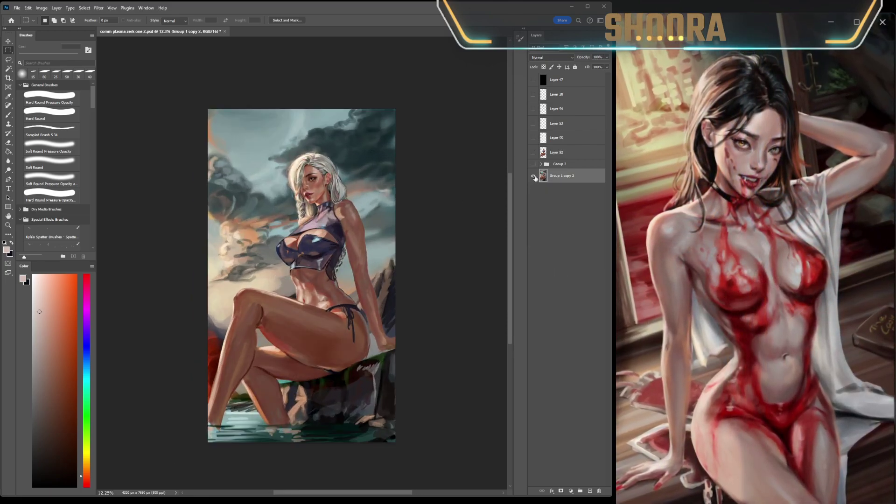
left_click(534, 176, "alt")
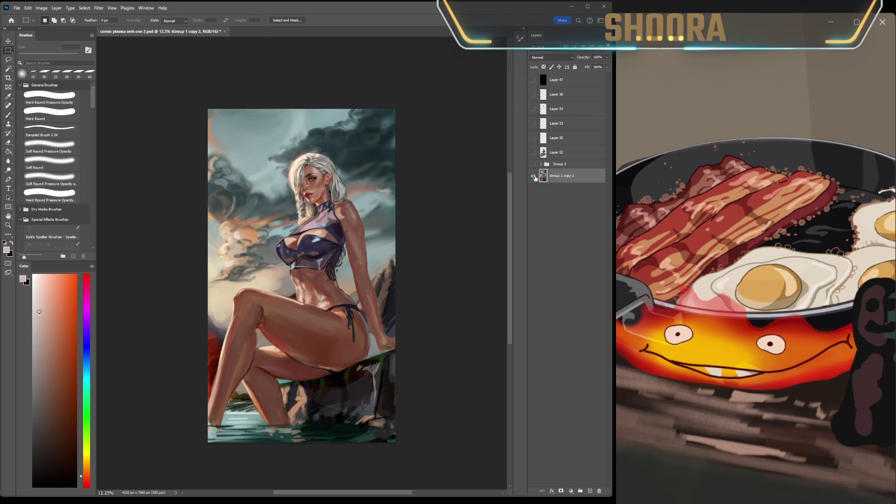
left_click(533, 176, "alt")
left_click(533, 176, "alt")
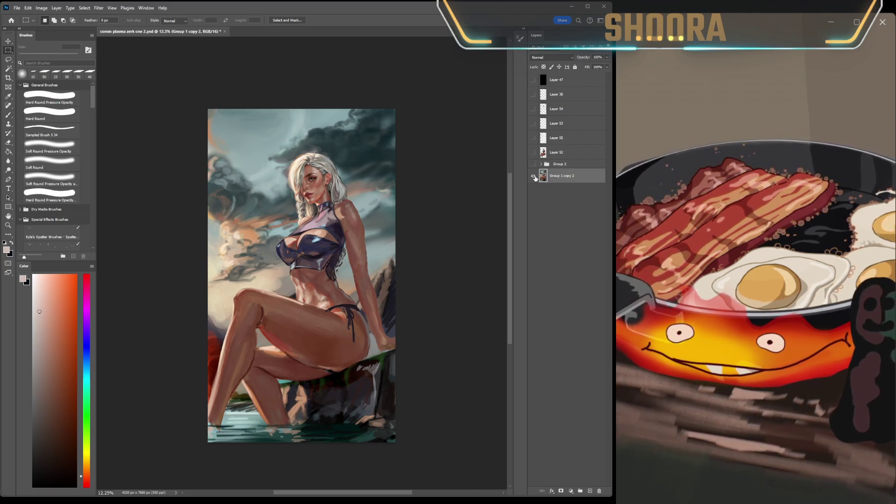
left_click(533, 176, "alt")
left_click(534, 176, "alt")
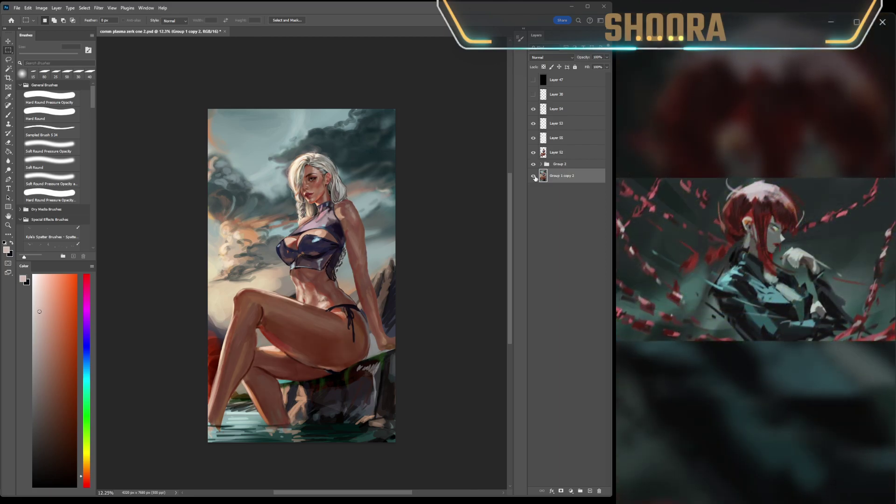
Compare the painting with Layer 52 and the Group 2 folder hidden and shown.
left_click(533, 154)
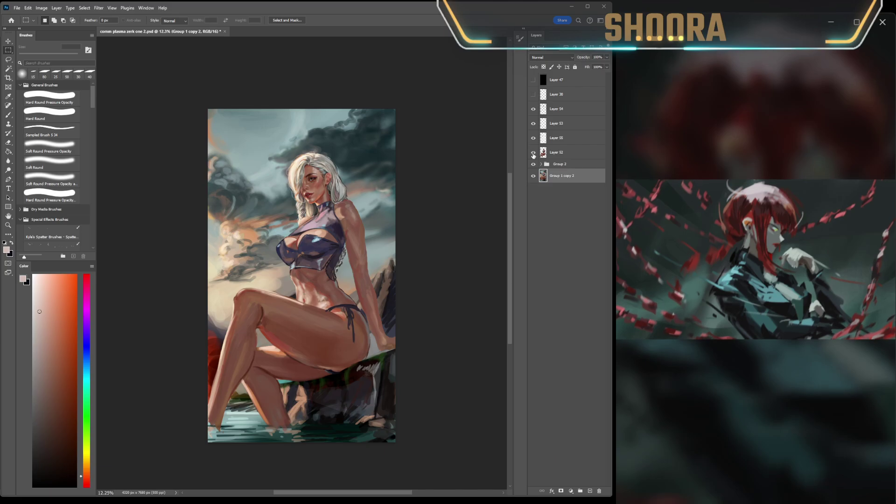
left_click(533, 153)
left_click(533, 154)
left_click(534, 154)
left_click(533, 163)
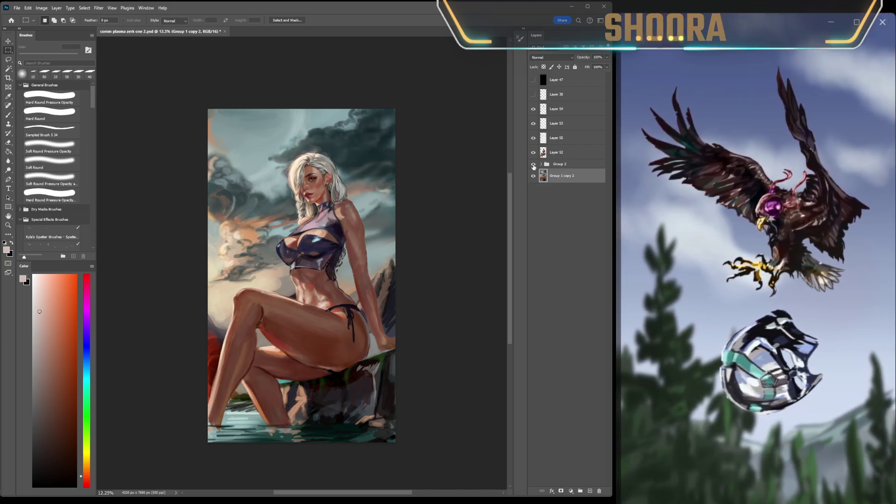
left_click(533, 164)
left_click(535, 154)
left_click(534, 154)
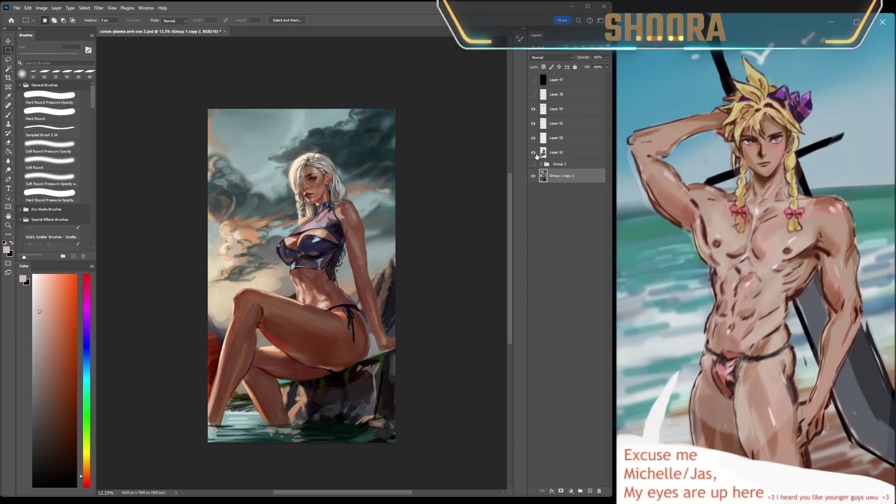
left_click(547, 156)
left_click(533, 153)
left_click(533, 153)
Hide Group 1 copy 2 and compare the isolated figures of Layer 52 and Group 2.
left_click(533, 153)
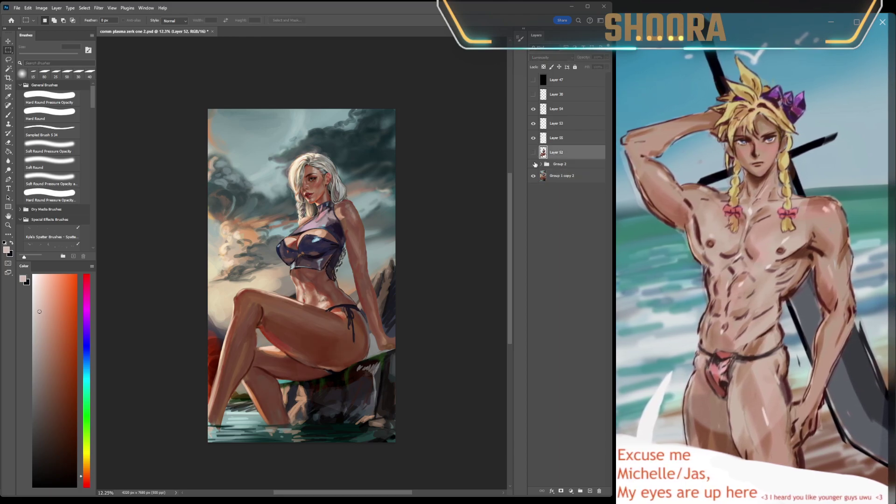
left_click(533, 175)
left_click(533, 153)
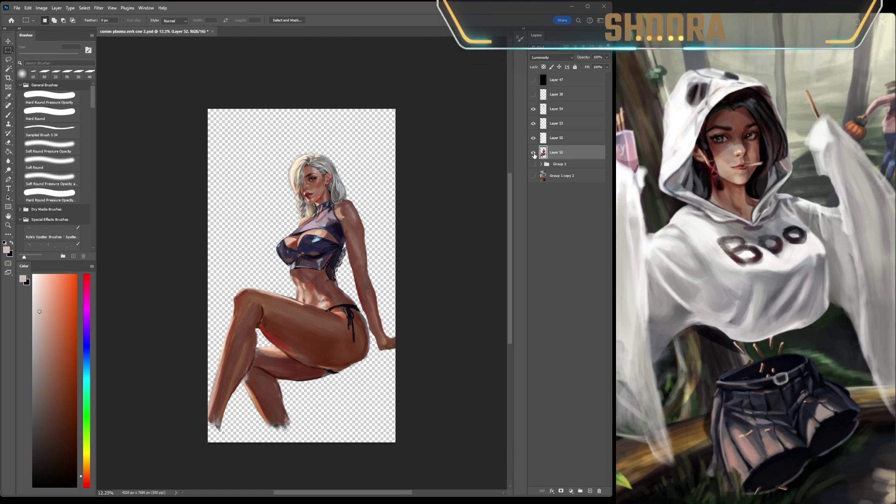
left_click(533, 152)
left_click(533, 152)
left_click(533, 164)
left_click(533, 165)
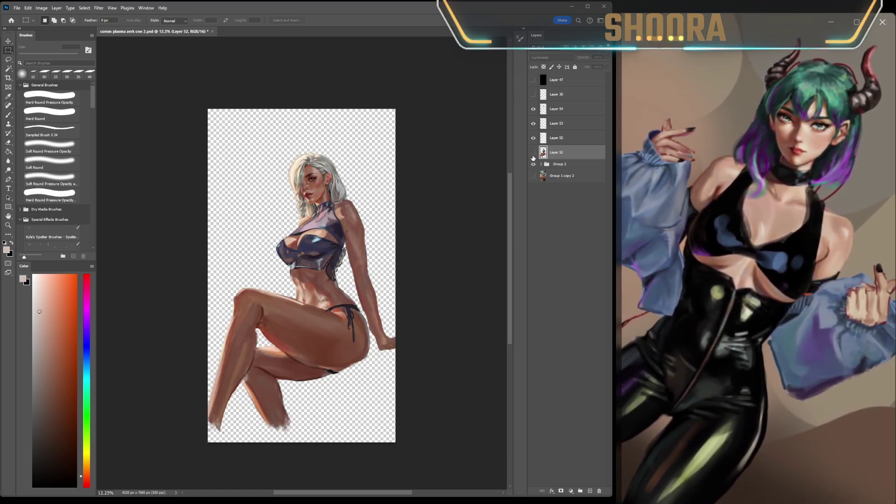
left_click(533, 164)
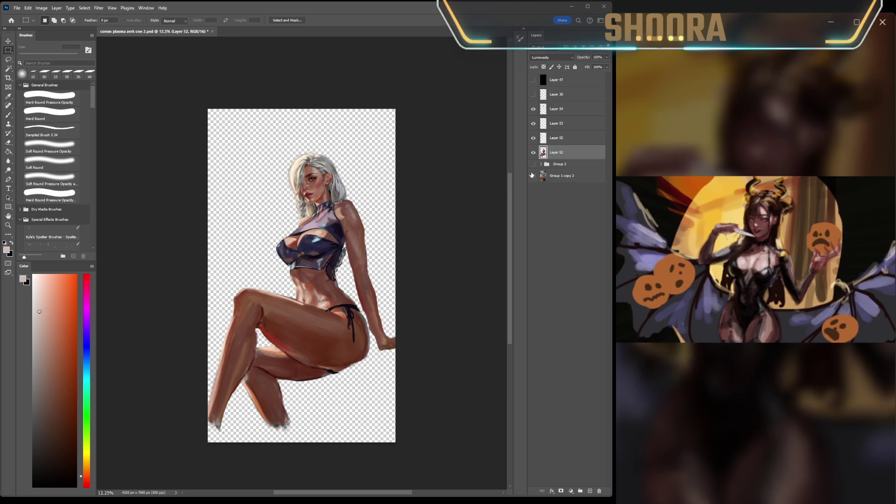
Show Group 1 copy 2 again and delete the Group 2 folder.
left_click(533, 176)
left_click(533, 176)
left_click(533, 176)
left_click(542, 176)
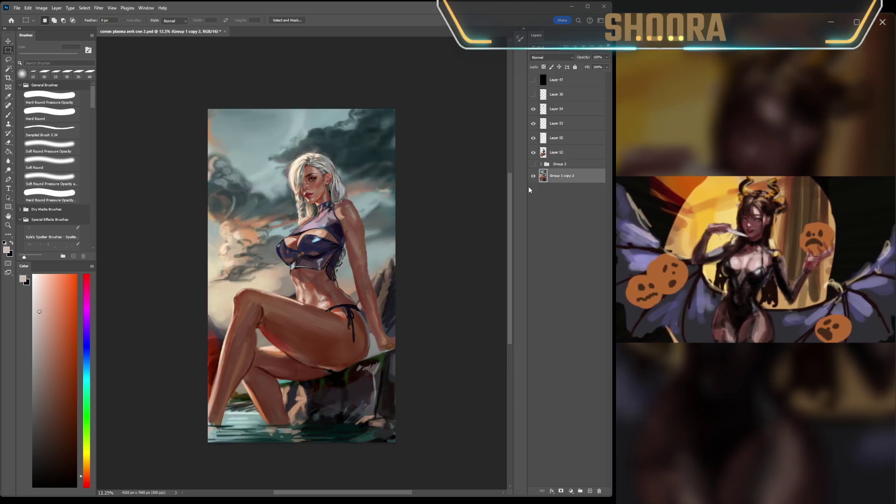
left_click(537, 166)
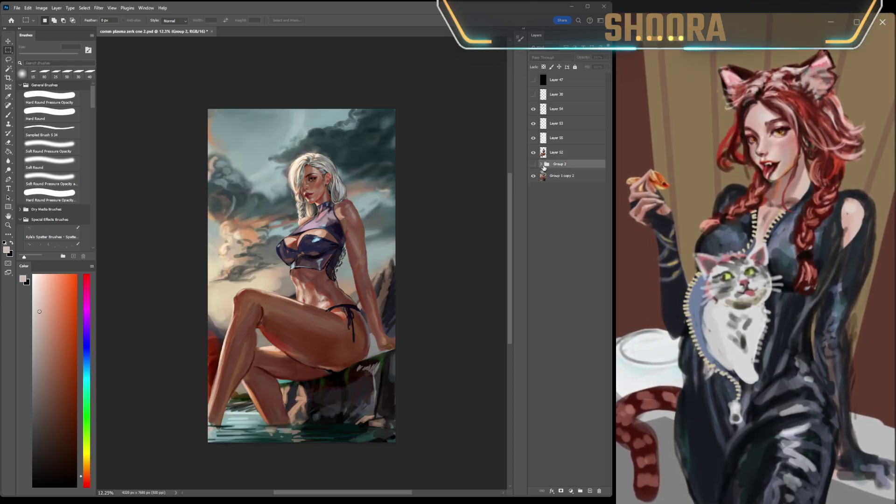
key("Delete")
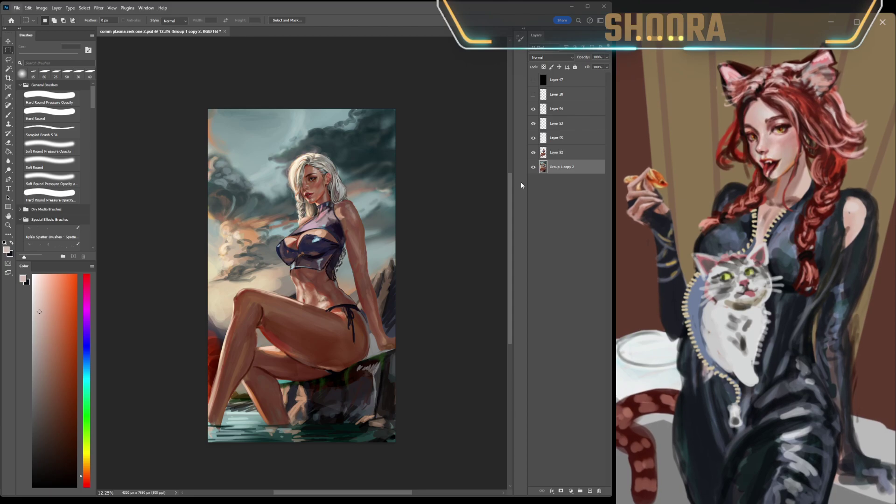
Compare the painting with Layer 55 and Layer 54 hidden and shown.
scroll(369, 187, "up", 2)
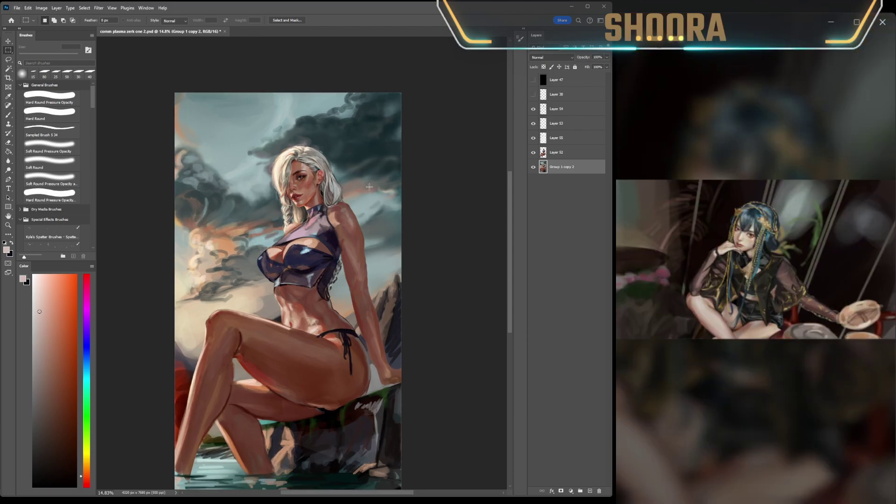
mouse_move(399, 180)
left_mouse_down()
mouse_move(324, 196)
mouse_move(406, 182)
left_mouse_up()
left_click(532, 139)
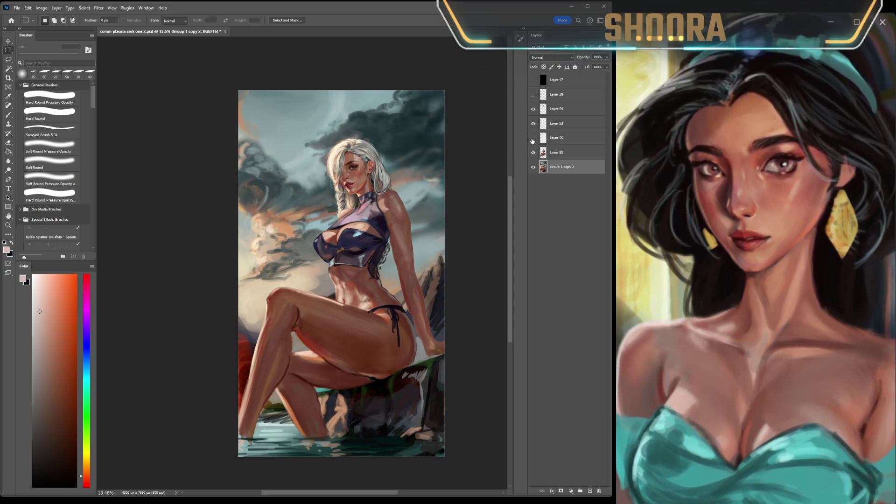
left_click(532, 109)
left_click(533, 110)
Try Layer 54 directly above Layer 52, then return it above Layer 53.
left_click_drag(554, 114, 551, 144)
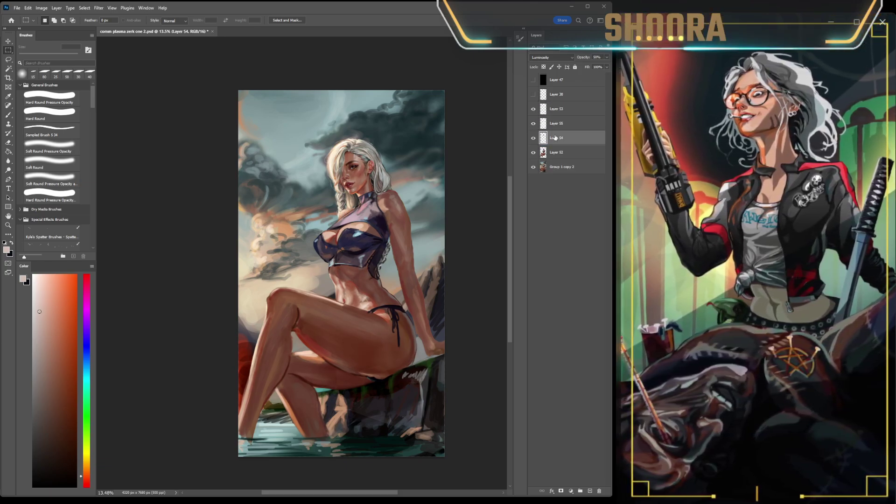
left_click(577, 112)
key("ctrl+z")
left_click(574, 114)
key("ctrl+z")
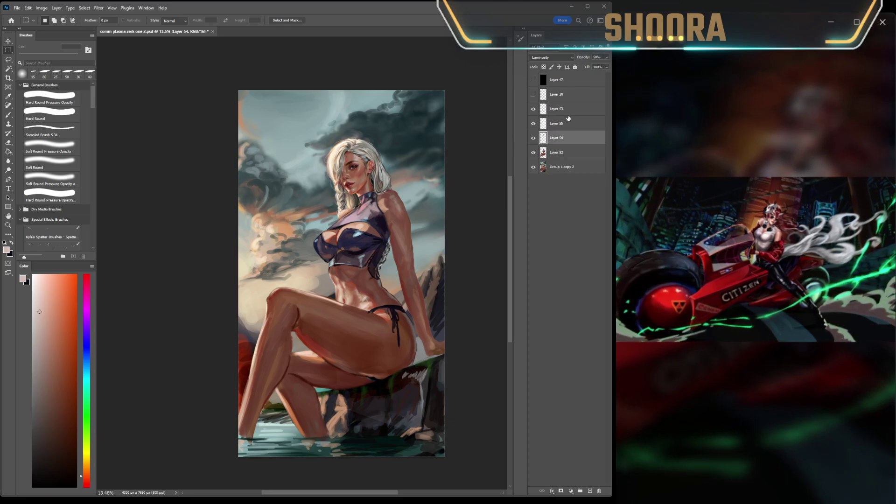
key("ctrl+bracketright")
key("ctrl+bracketright")
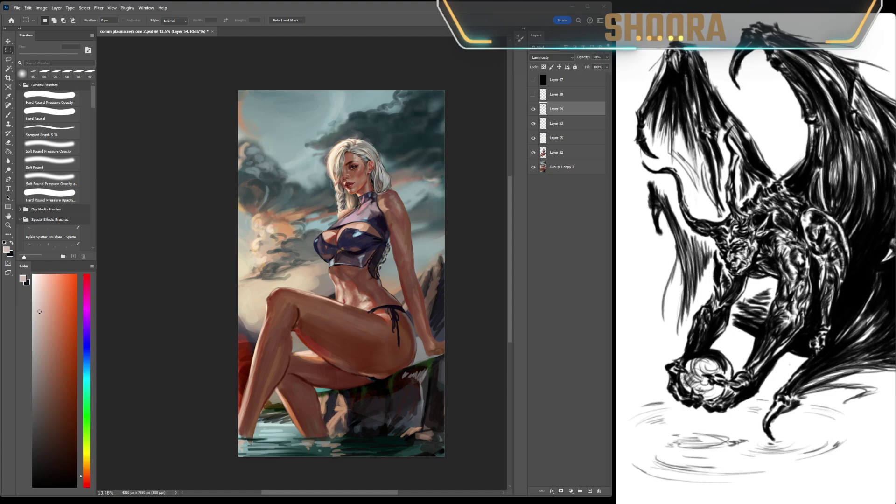
Paint dark touch-ups on Layer 54 where the hair meets the collar, using a 30 px brush.
scroll(371, 153, "up", 10)
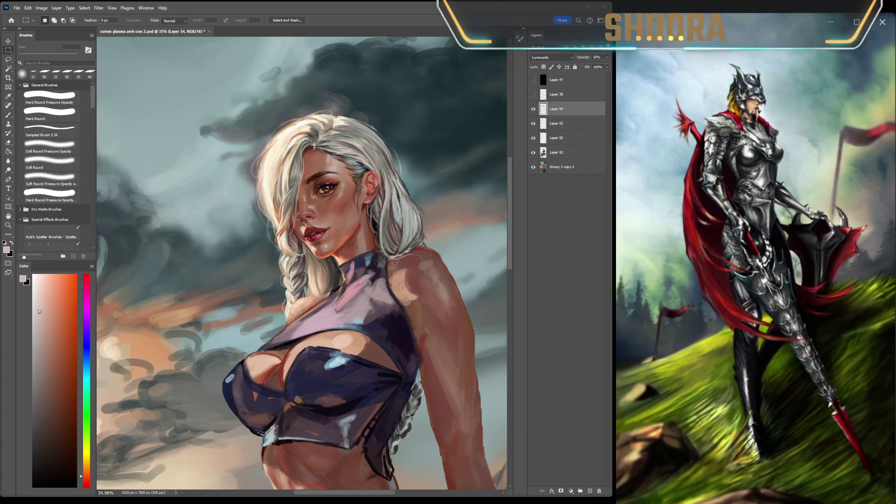
scroll(288, 274, "up", 4)
scroll(315, 283, "up", 2)
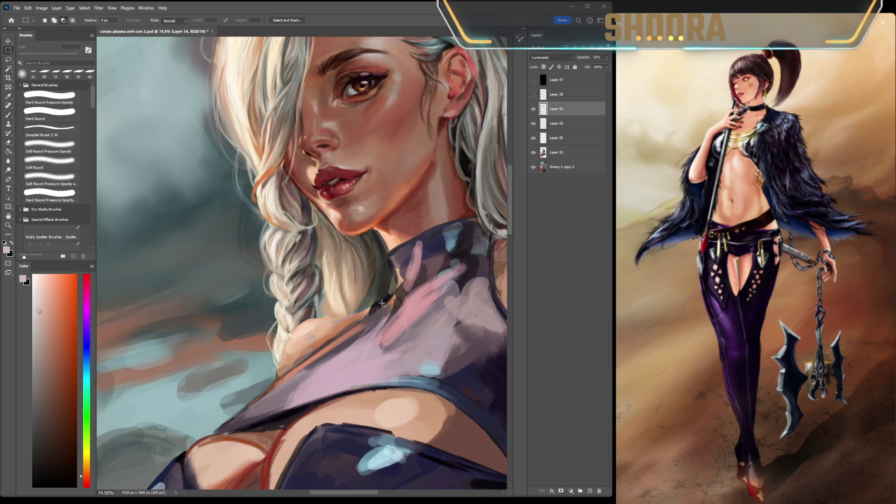
key("b")
left_click(364, 316, "alt")
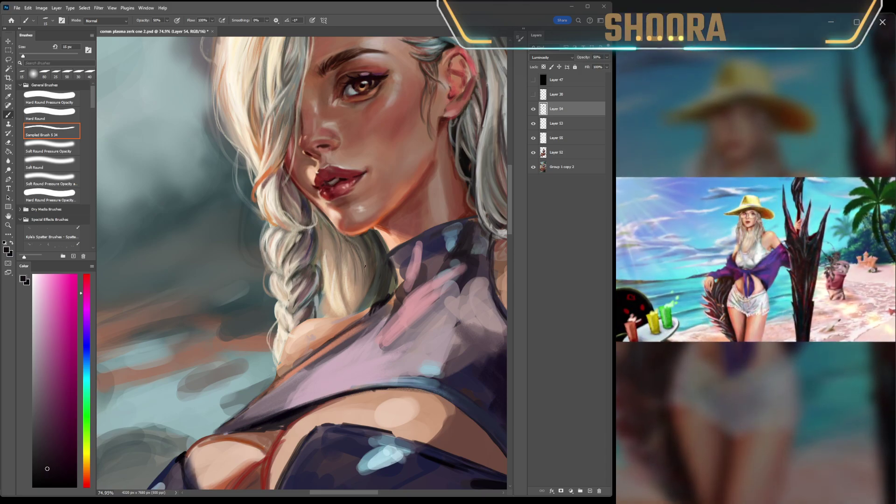
key("bracketright")
key("bracketright")
key("bracketright")
left_click(399, 302, "alt")
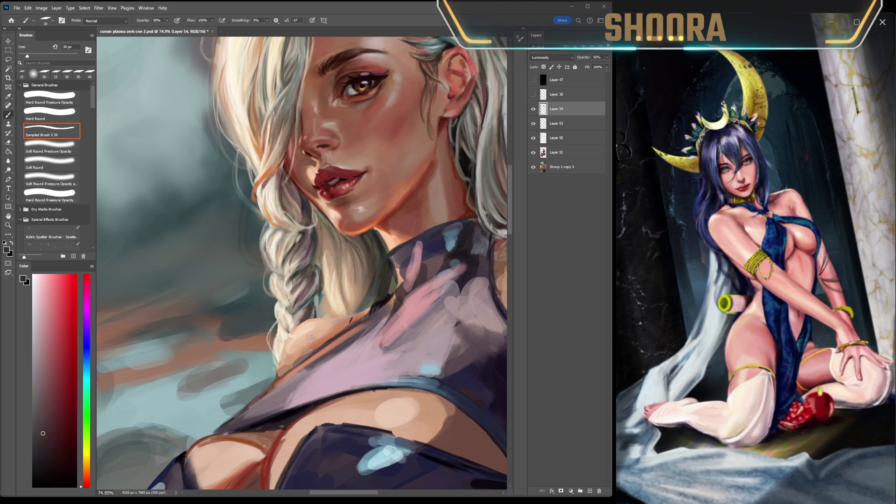
left_click(385, 302, "alt")
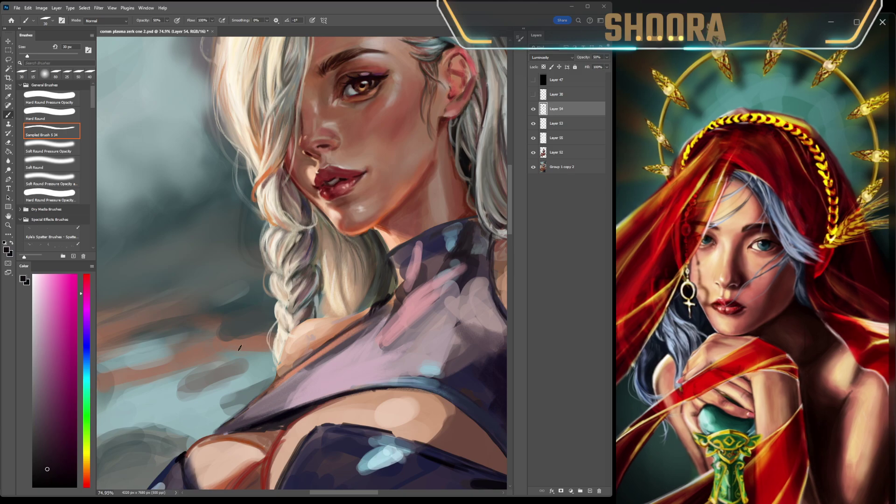
Compare the upper figure with Layer 54 hidden and shown.
scroll(267, 337, "down", 5)
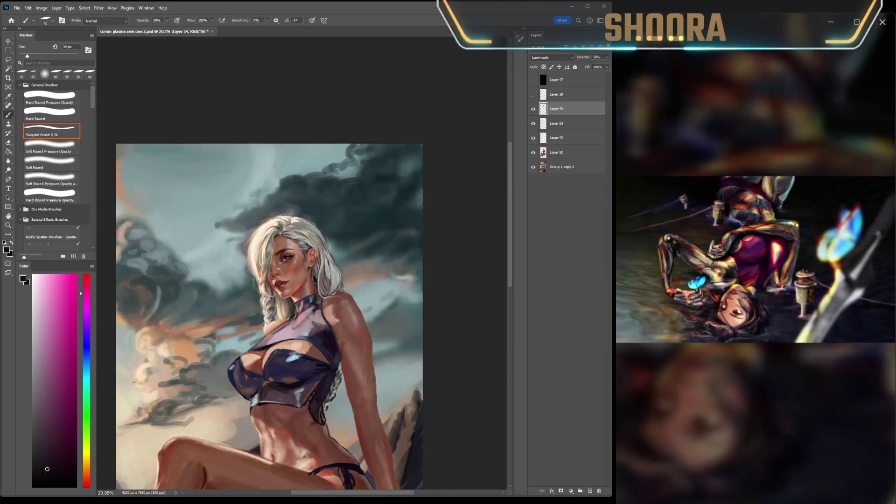
scroll(290, 302, "down", 5)
scroll(266, 310, "up", 7)
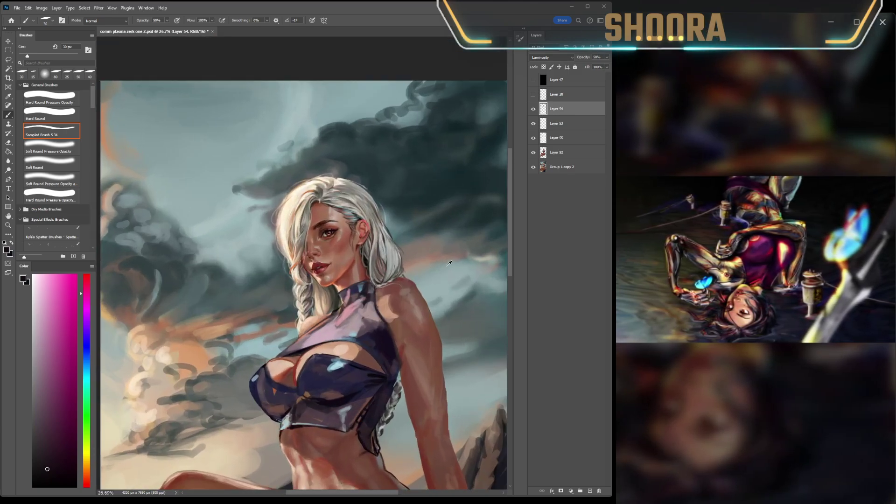
left_click(534, 109)
left_click(534, 110)
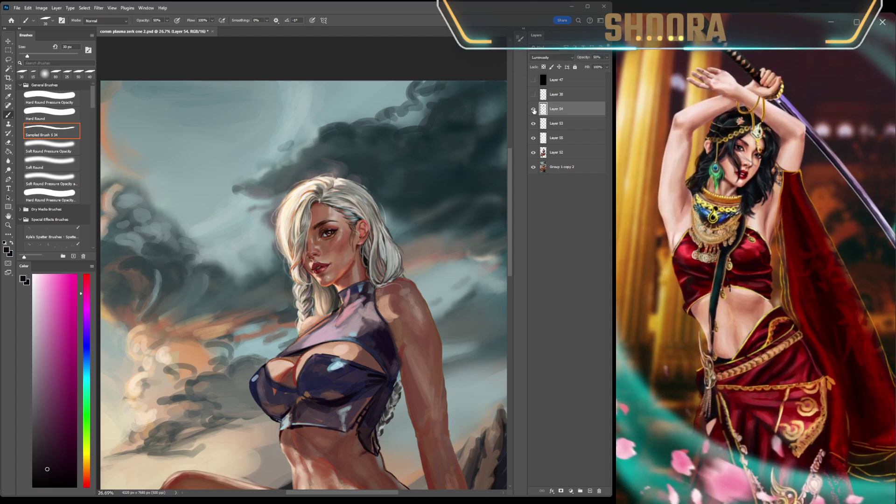
left_click(533, 110)
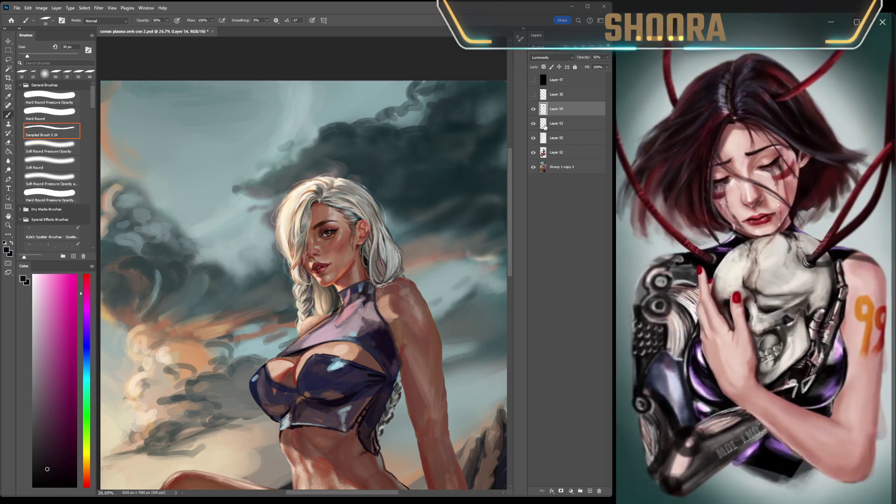
Set Layer 53's opacity to 50% and merge it down into Layer 55.
left_click(542, 124)
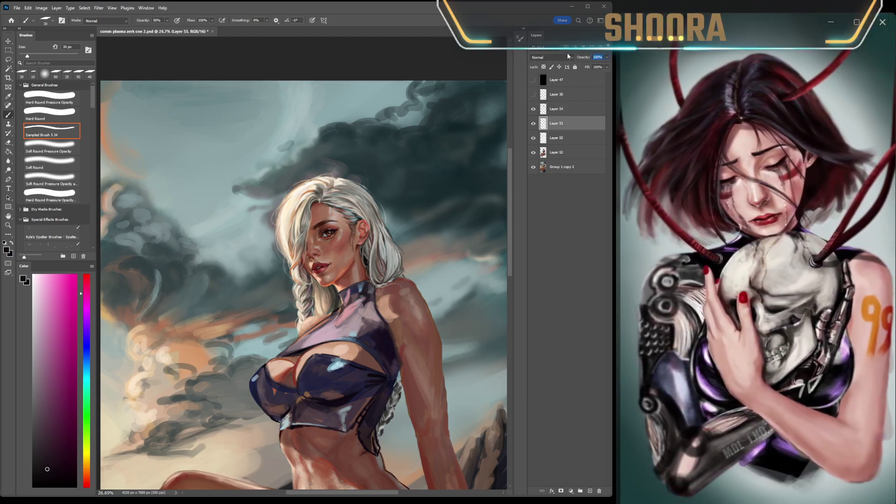
type("50")
key("Return")
key("ctrl+e")
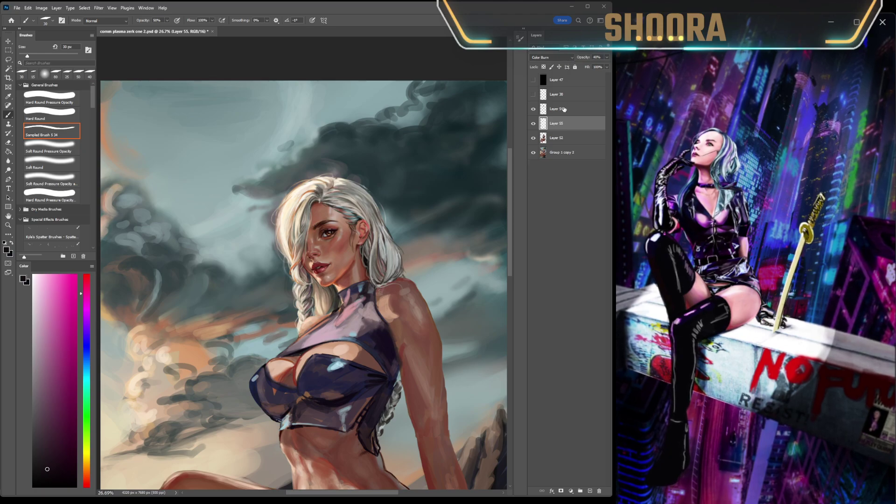
Move Layer 54 directly beneath Layer 55 and compare the painting with the layer order undone and redone.
left_click(533, 124)
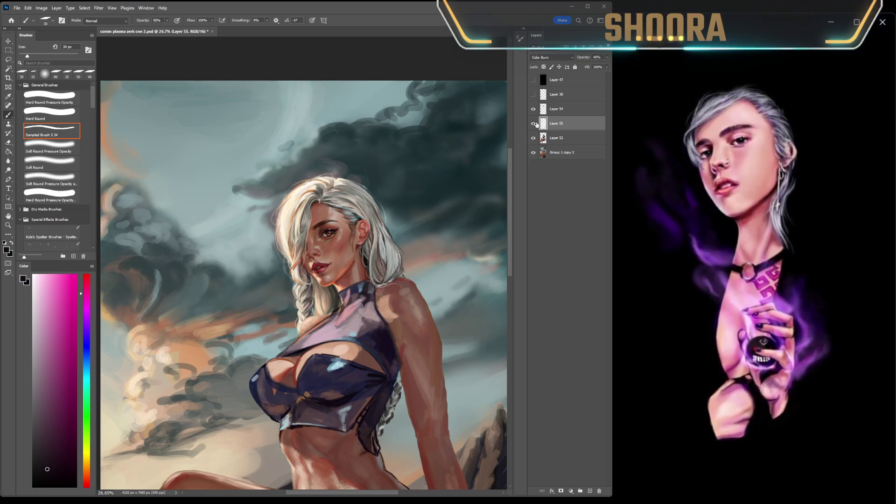
left_click_drag(553, 112, 552, 128)
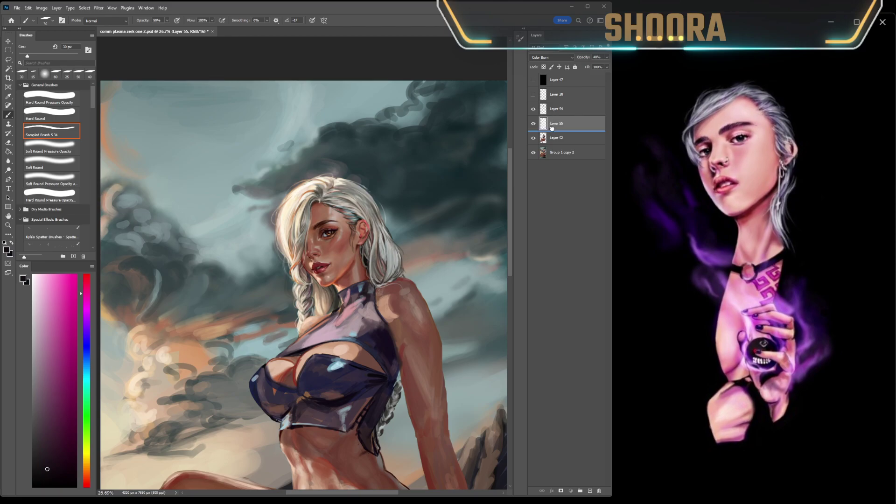
key("ctrl+z")
key("ctrl+shift+z")
scroll(417, 175, "down", 5)
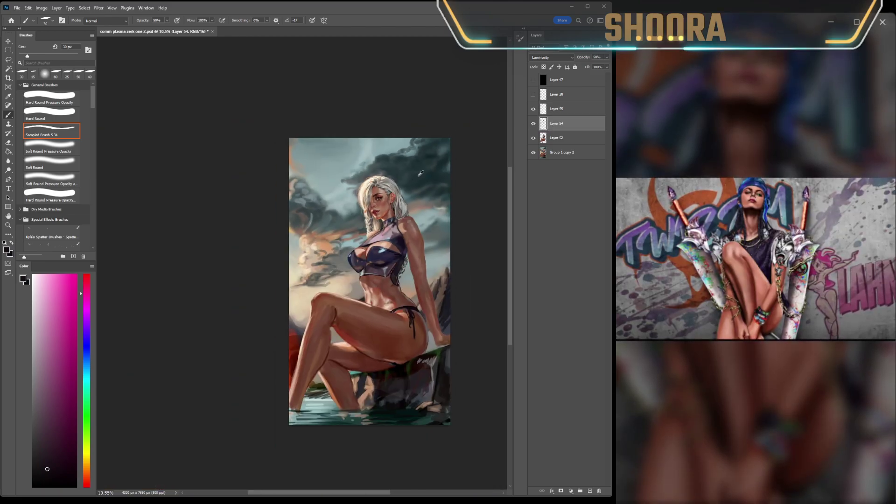
scroll(434, 175, "up", 3)
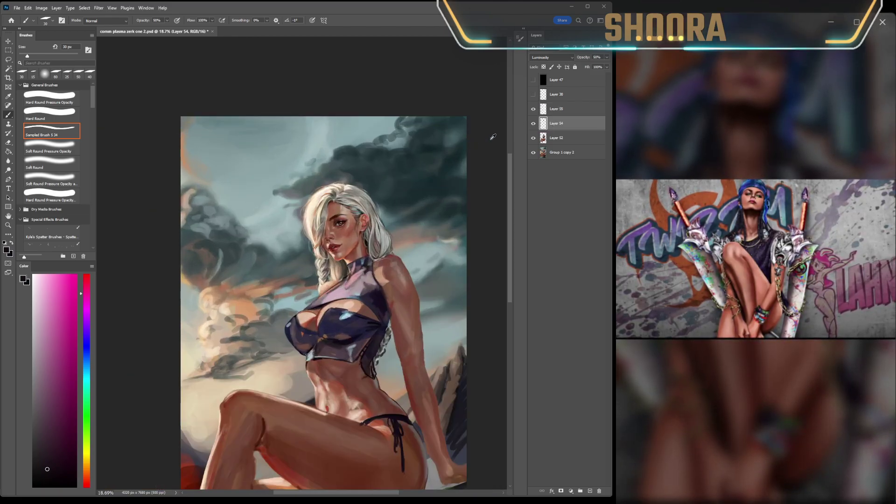
Merge Layer 54 with Layer 52, and merge Layer 55 down into the combined figure layer.
left_click(557, 138, "shift")
key("ctrl+e")
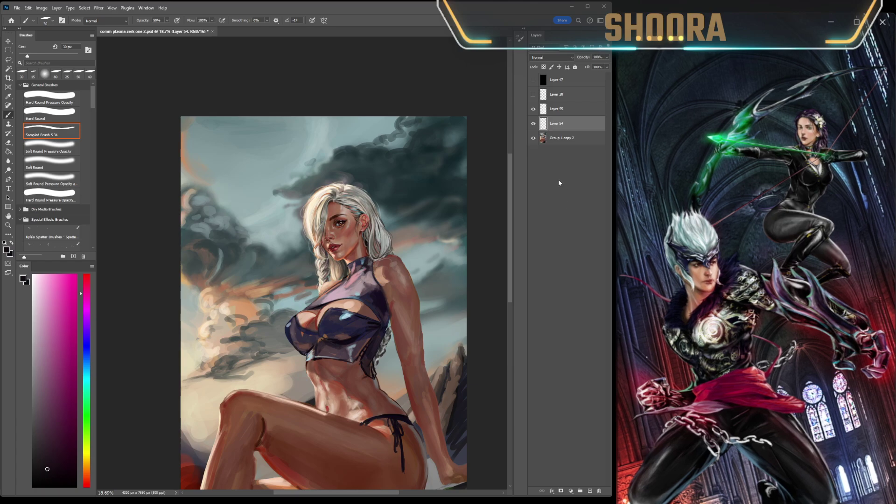
left_click(534, 109)
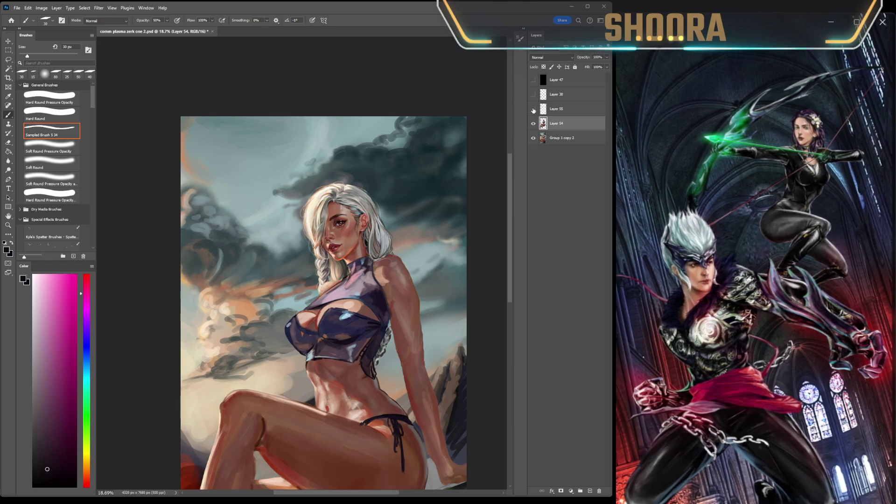
left_click(563, 110, "shift")
key("ctrl+e")
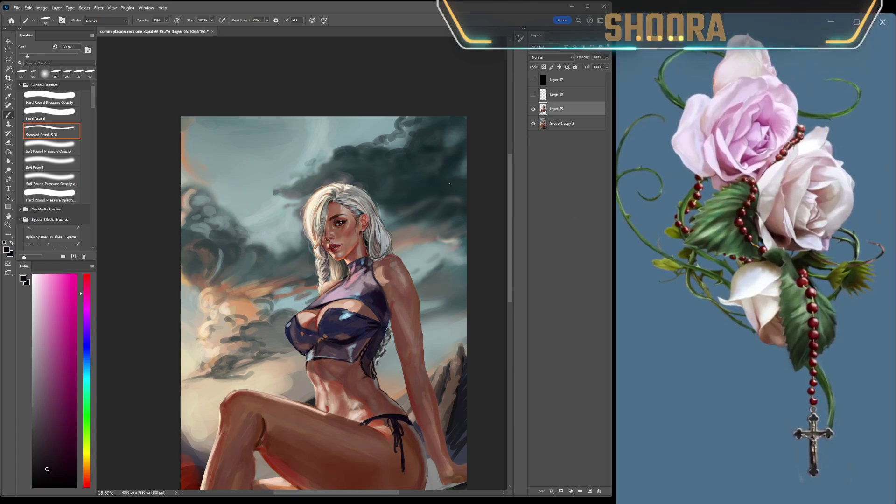
Examine the whole painting and the figure to compare the look before and after the layer merge.
scroll(442, 187, "down", 3)
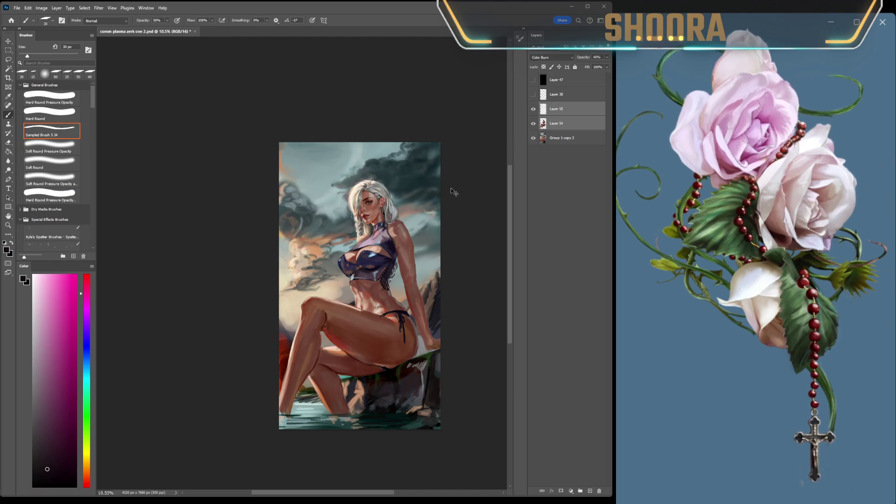
key("z")
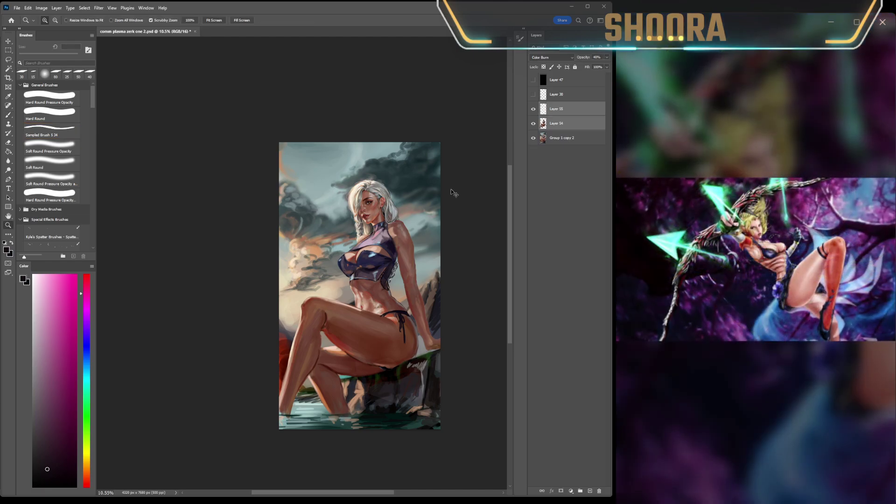
key("alt")
left_click_drag(418, 213, 448, 205)
left_click(534, 95)
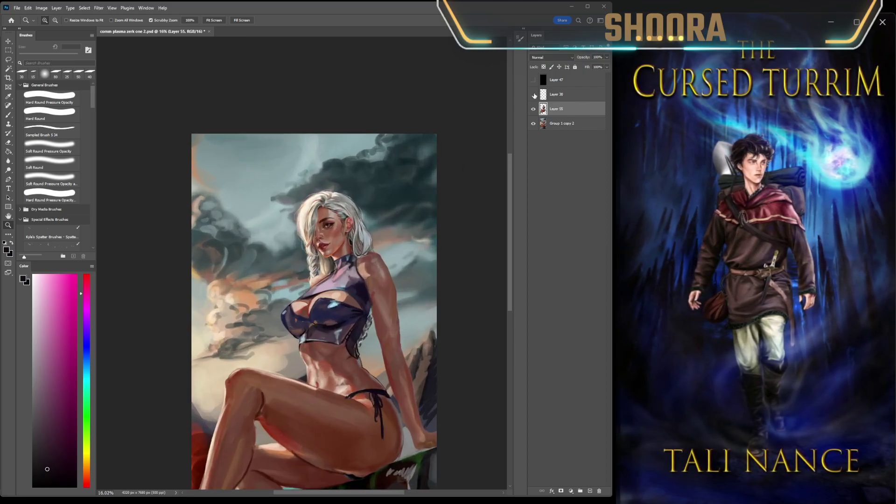
Save the painting as comm plasma zerk one 3.psd and return to the Brush tool.
scroll(467, 155, "up", 1)
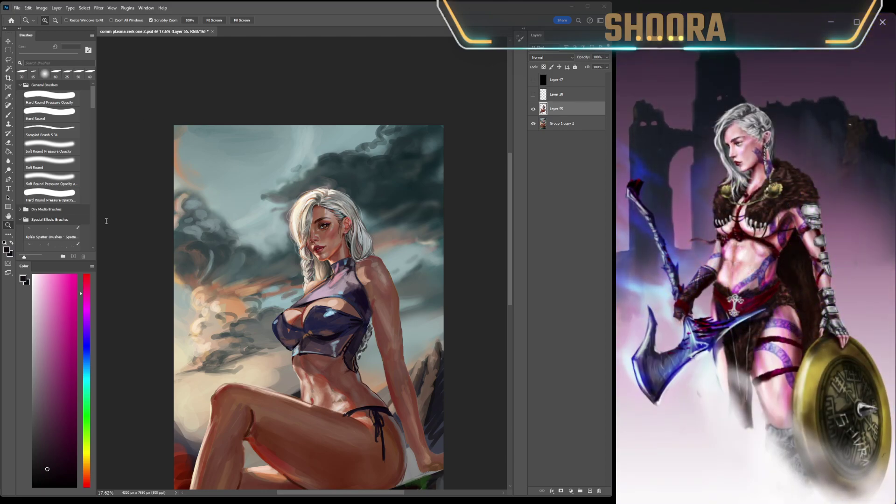
key("Return")
key("b")
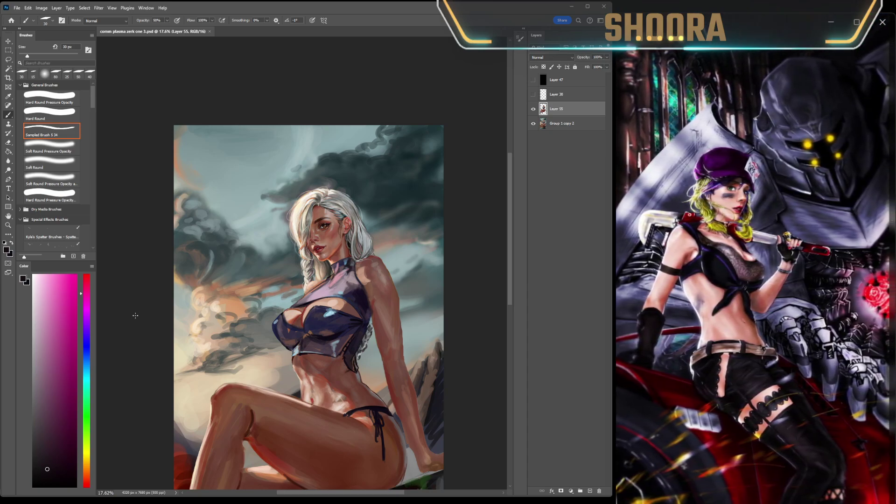
Sample a pale skin tone from the face and add a new empty layer above Layer 55.
scroll(420, 297, "up", 9)
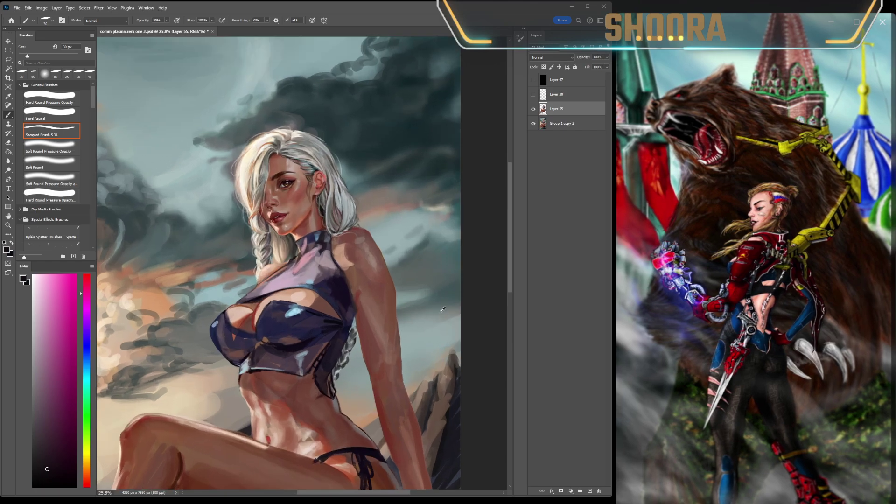
scroll(368, 262, "down", 3)
scroll(225, 239, "up", 2)
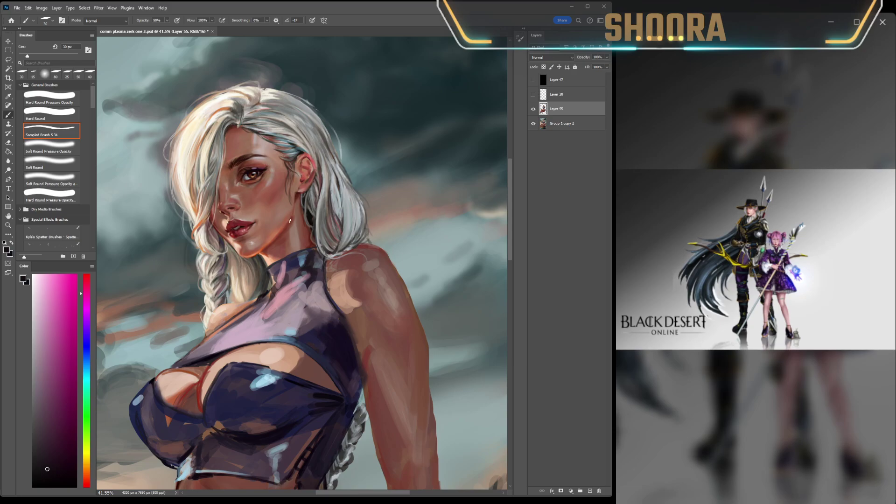
left_click(240, 237, "alt")
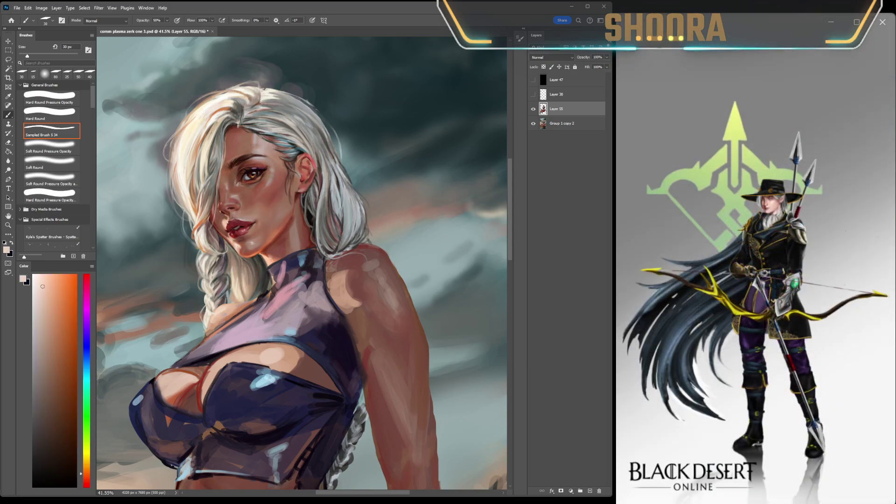
key("ctrl+shift+alt+n")
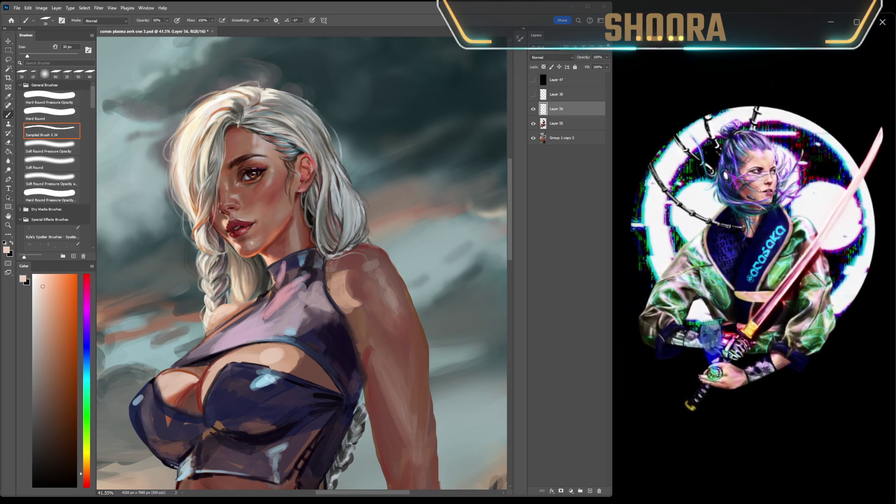
Paint sampled skin and reddish tones on the far shoulder beside the braid, using the 30 px brush on Layer 56.
left_click(232, 312, "alt")
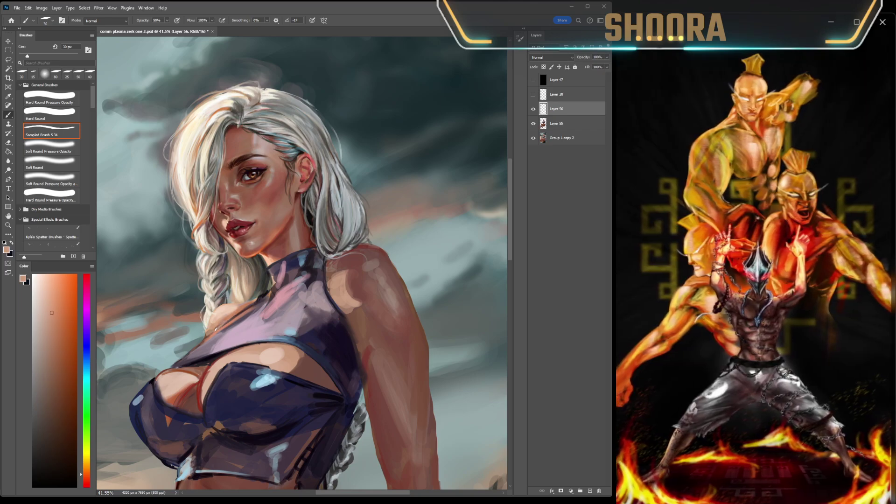
left_click(365, 347, "alt")
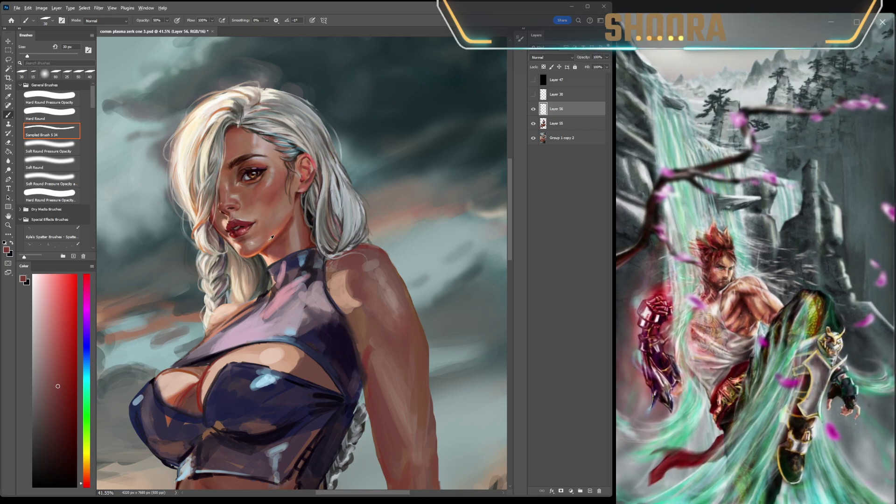
left_click(215, 319, "alt")
left_click(222, 321, "alt")
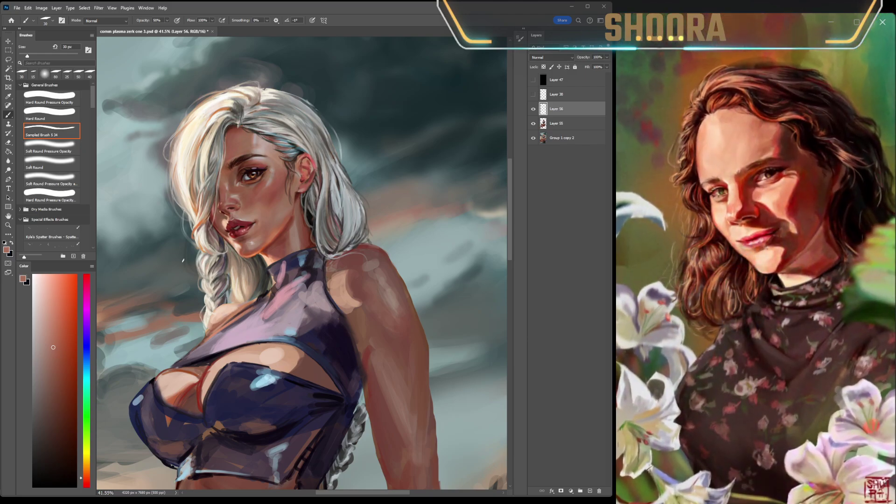
left_click(261, 246, "alt")
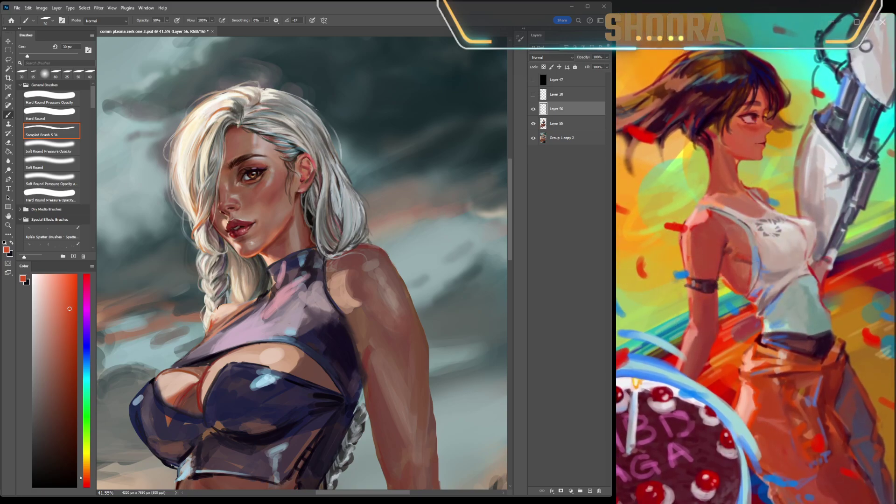
left_click(203, 330, "alt")
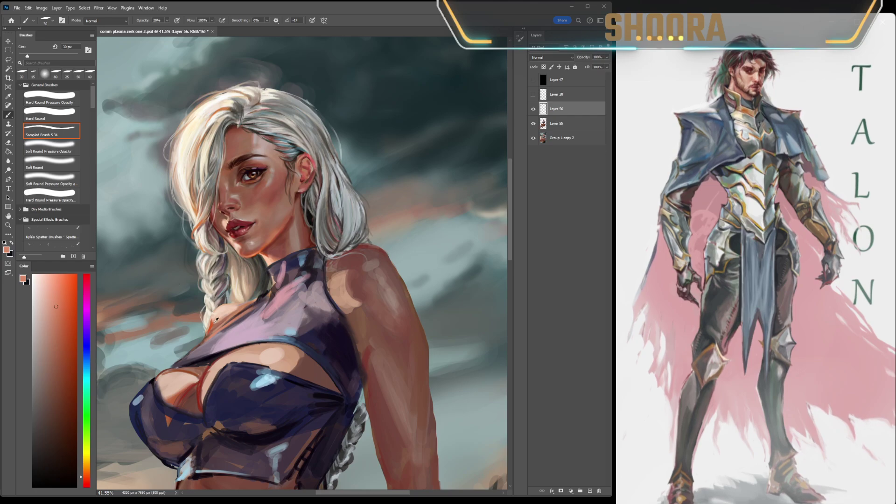
Blend lighter skin tones over the far shoulder with a 70 px brush at 20% opacity.
key("bracketright")
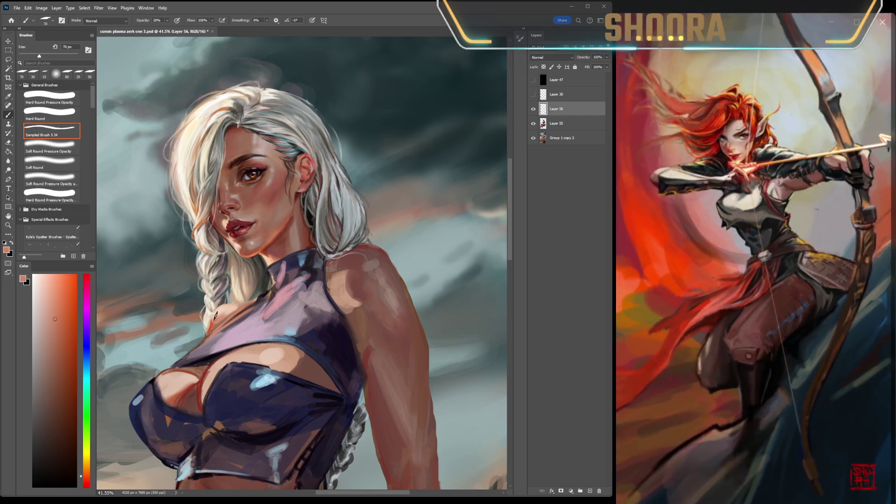
left_click(216, 319, "alt")
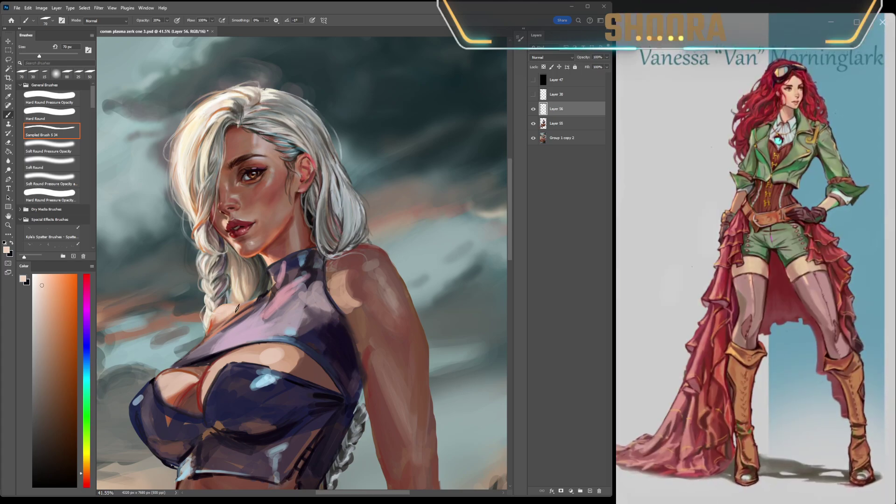
left_click(226, 226, "alt")
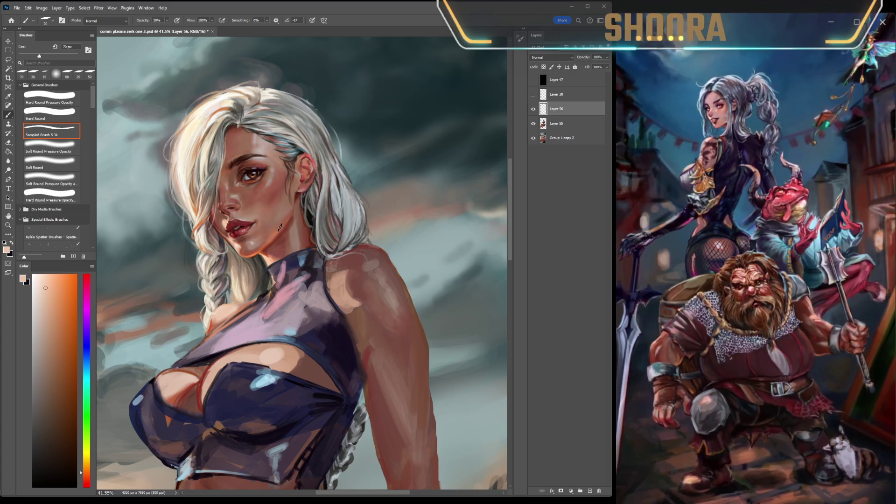
Touch up the far shoulder's upper edge with near-white and sampled skin tones, using a 35 px brush.
left_click(32, 285)
key("bracketleft")
key("bracketleft")
key("bracketleft")
key("bracketleft")
key("bracketleft")
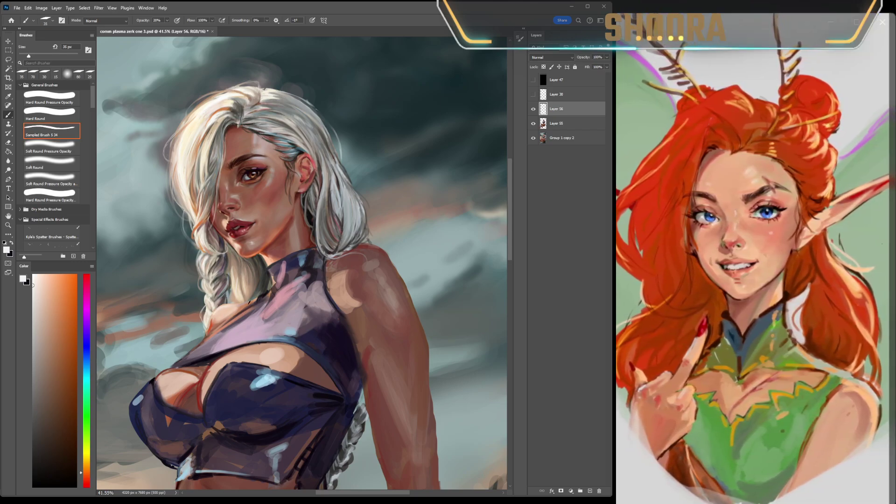
left_click(246, 304, "alt")
left_click(255, 282, "alt")
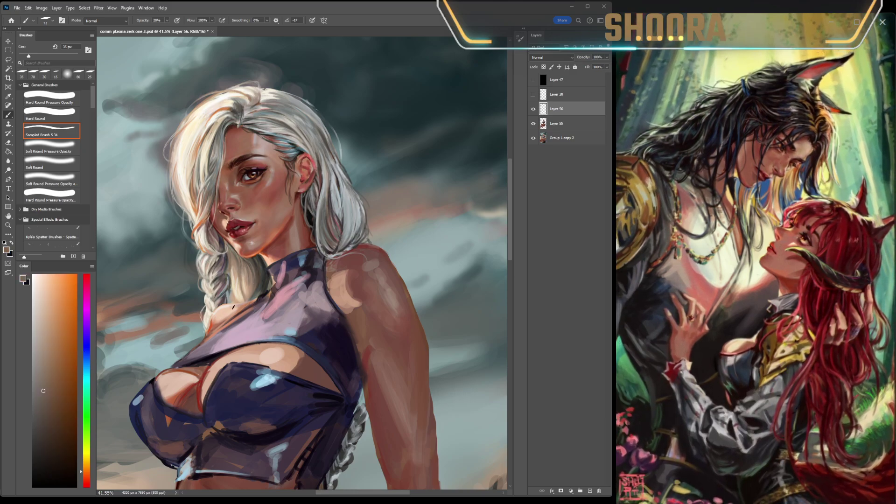
left_click(222, 309, "alt")
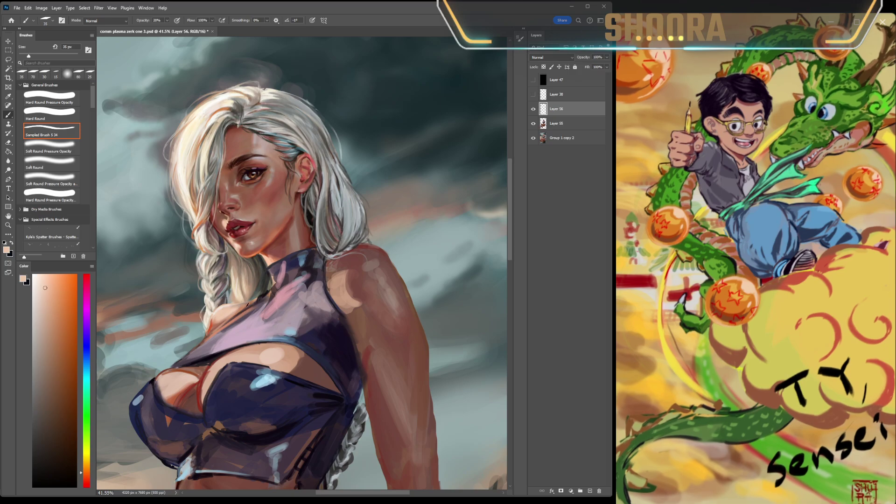
Check the whole figure in a horizontally flipped view and restore the original orientation.
scroll(223, 308, "down", 5)
key("ctrl+shift+h")
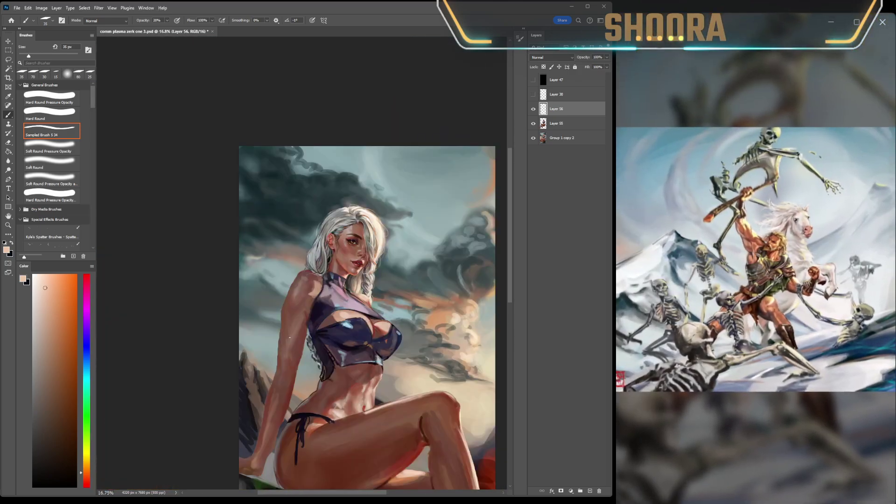
key("ctrl+shift+h")
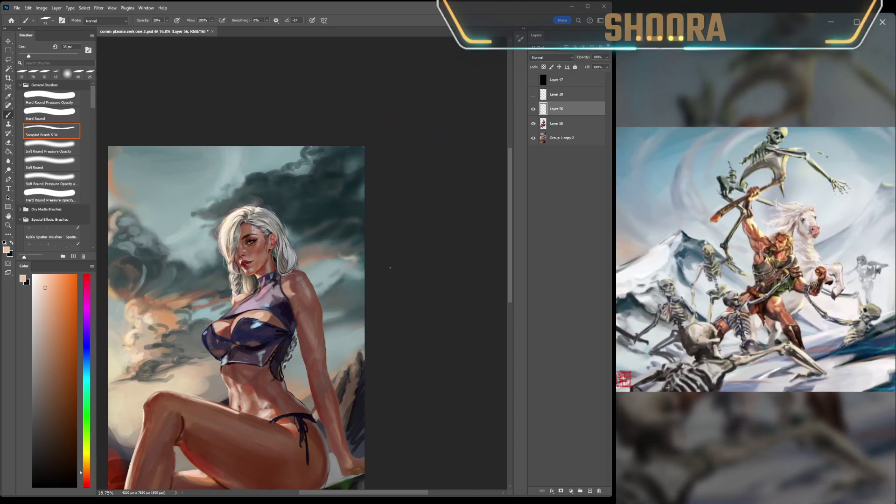
Refine the shading and light rim of the far shoulder with sampled skin tones, using the 35 px brush.
scroll(273, 290, "up", 7)
scroll(171, 342, "up", 2)
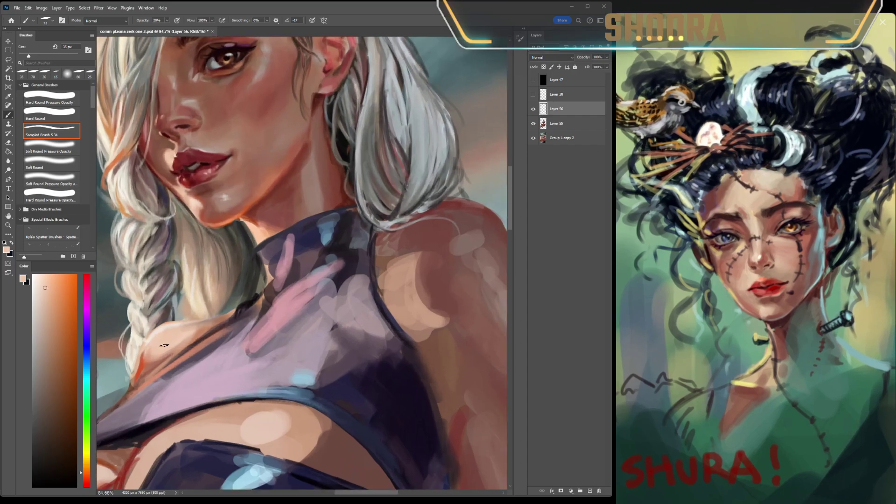
left_click(151, 364, "alt")
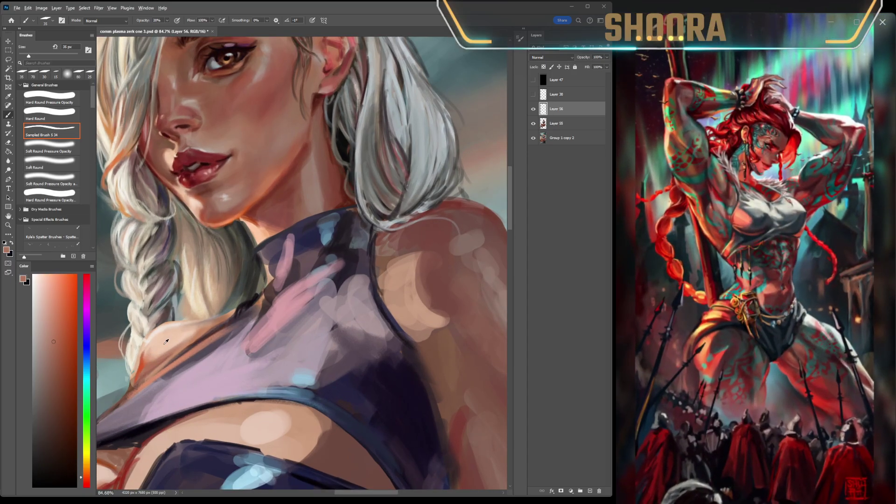
left_click(203, 332, "alt")
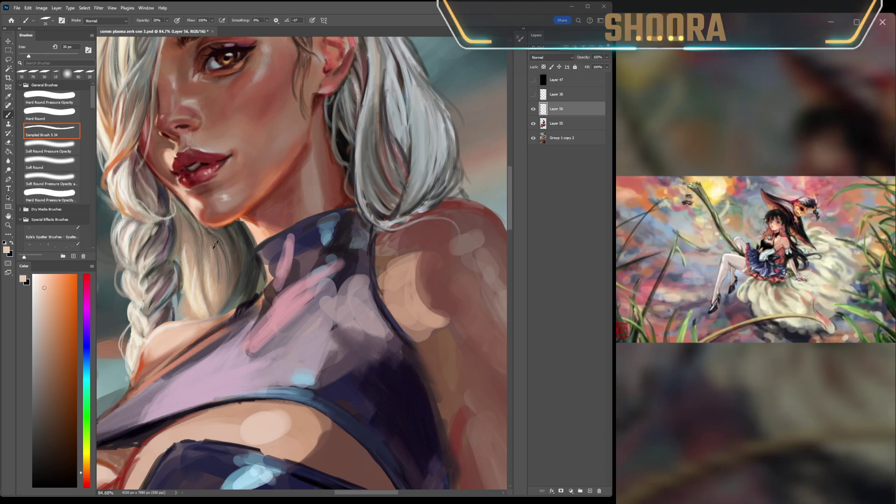
Clean up the edge where the hair and braid meet the far shoulder, using a smaller brush with sampled skin and dark tones.
left_click(213, 348, "alt")
key("bracketleft")
key("bracketleft")
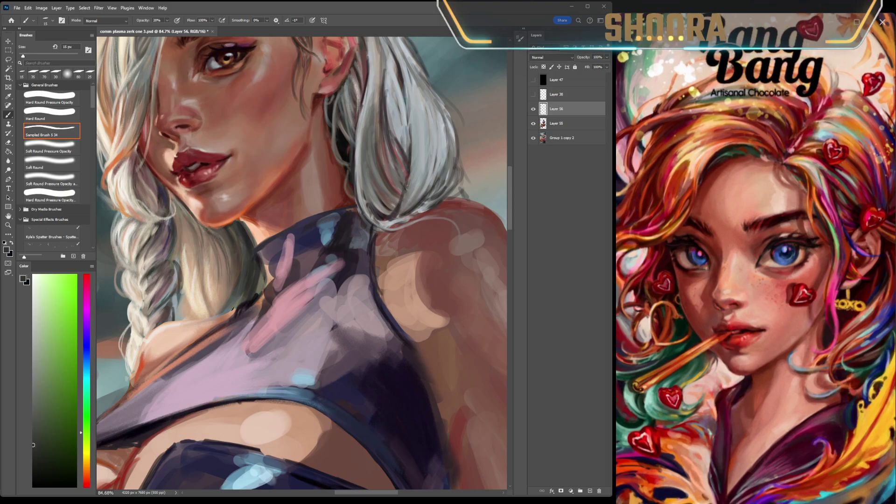
left_click(221, 303, "alt")
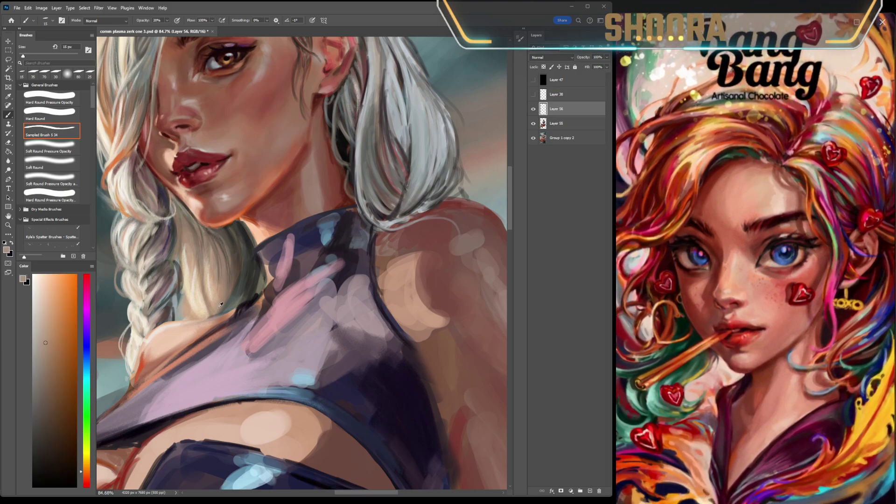
left_click(197, 313, "alt")
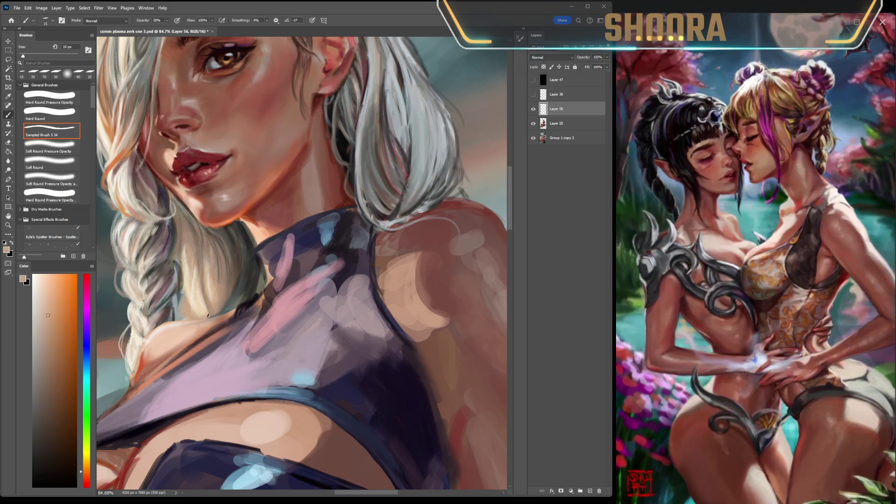
left_click(175, 322, "alt")
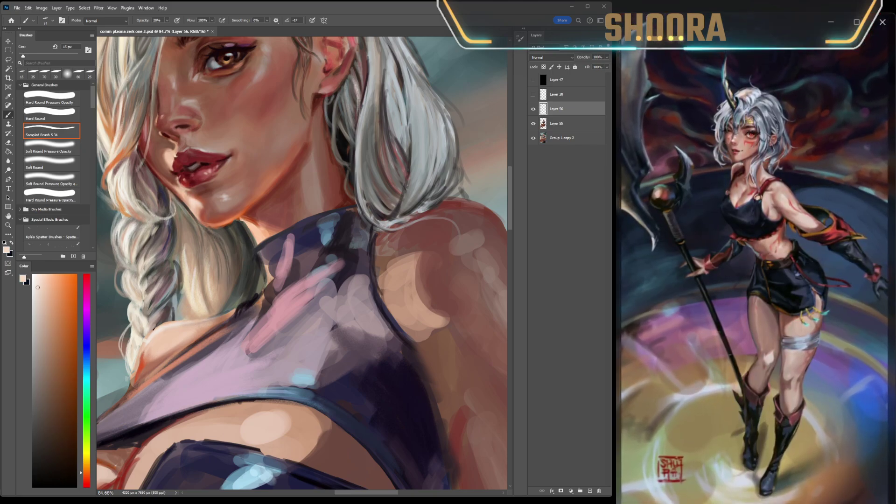
left_click(166, 317, "alt")
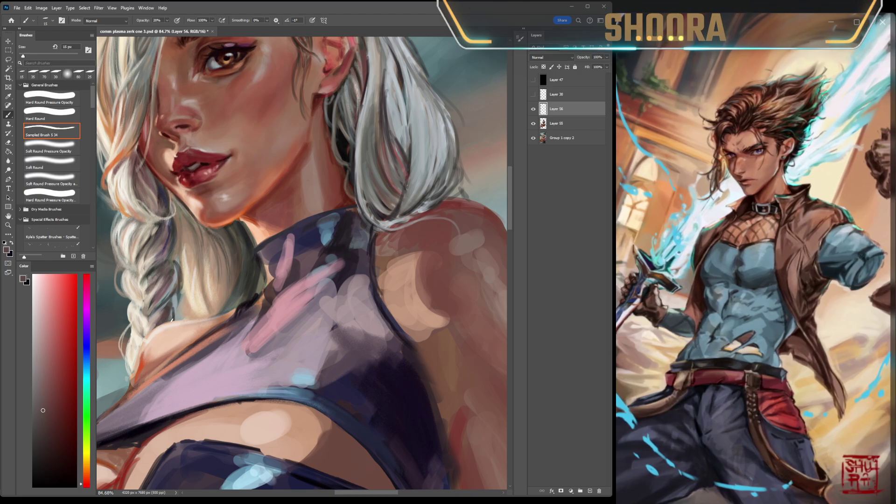
Check the whole figure in a horizontally flipped view and return to the original orientation.
scroll(139, 374, "down", 7)
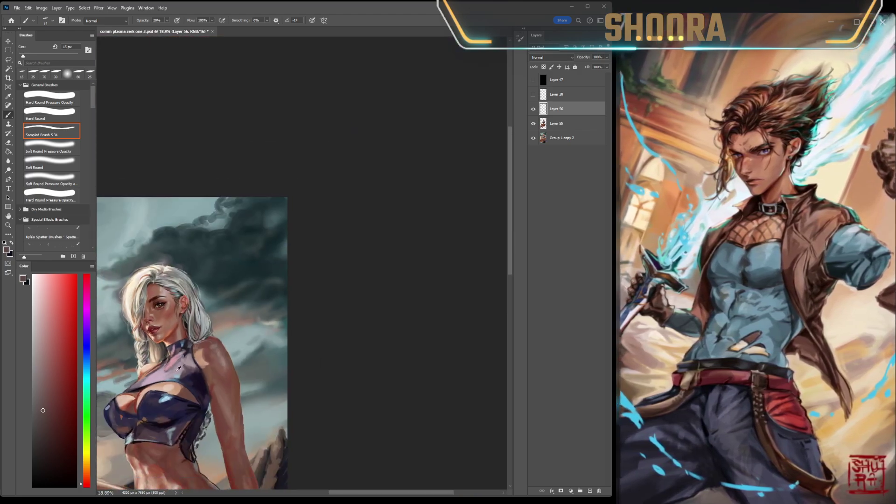
key("alt+h")
scroll(251, 319, "down", 3)
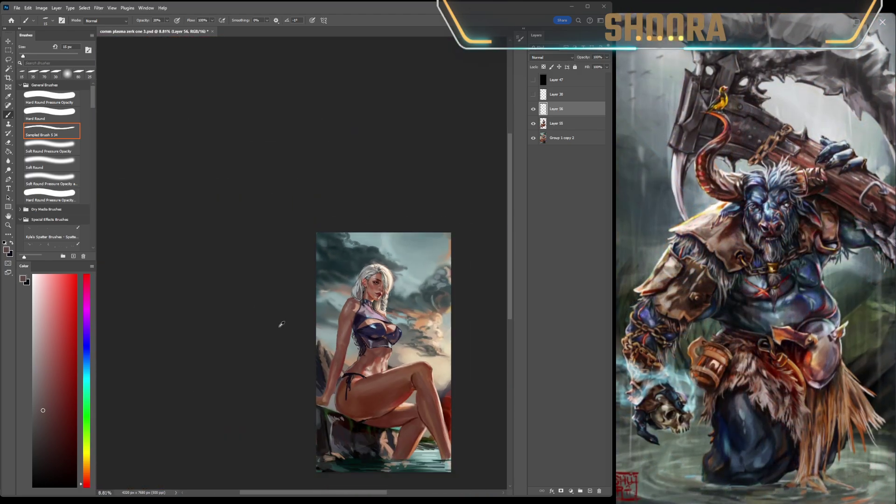
scroll(321, 359, "right", 5)
scroll(223, 310, "up", 5)
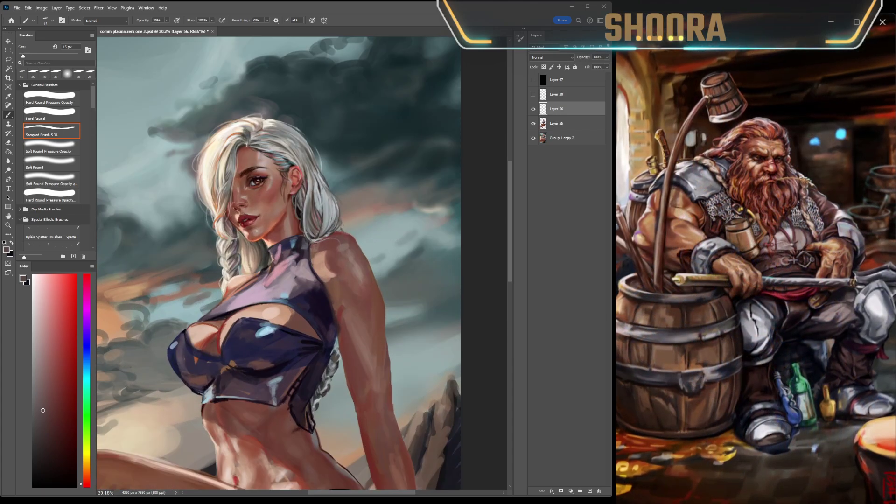
Blend sampled reddish and pale skin tones over the far shoulder with a 50 px brush at 20% opacity.
left_click(257, 198, "alt")
key("bracketright")
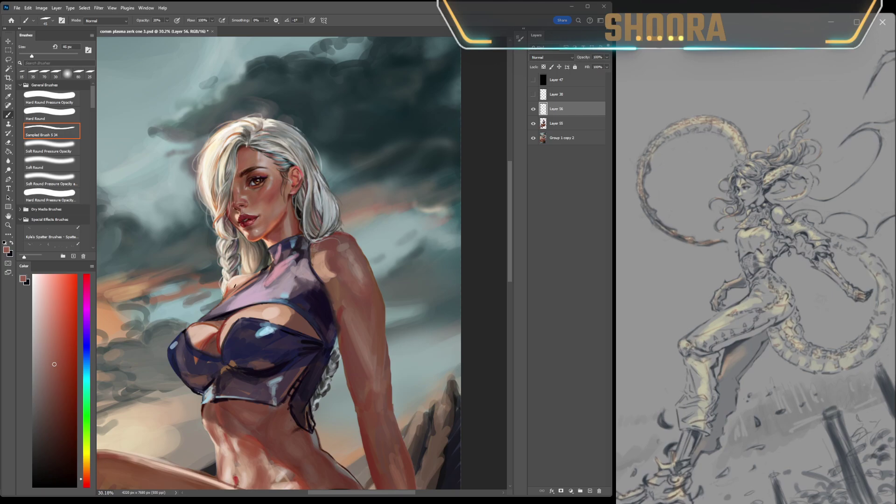
left_click_drag(249, 279, 239, 283)
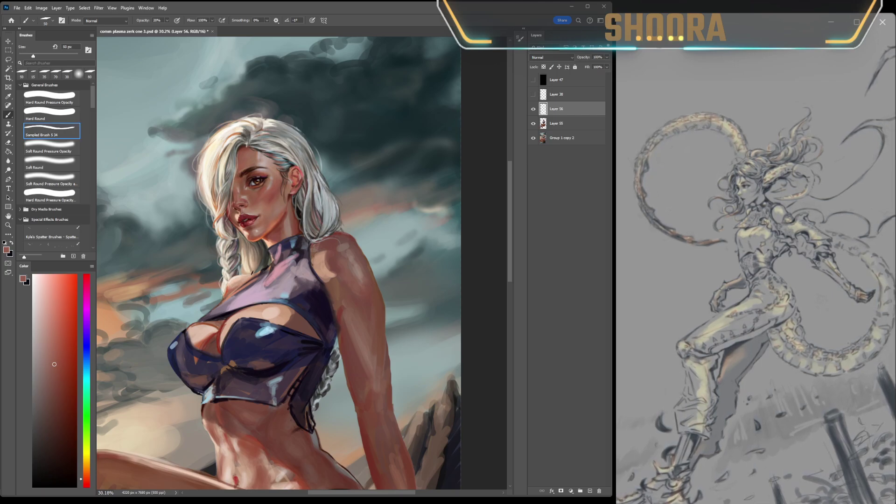
left_click(247, 276, "alt")
left_click(237, 279, "alt")
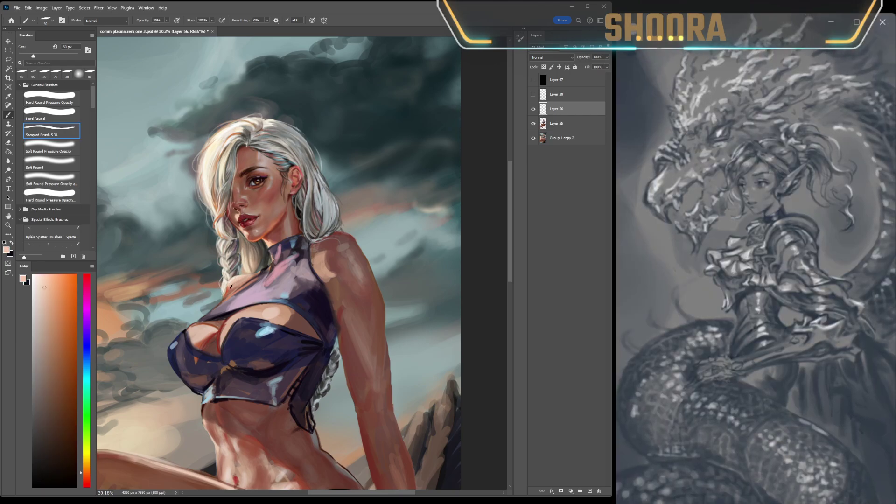
left_click(238, 282, "alt")
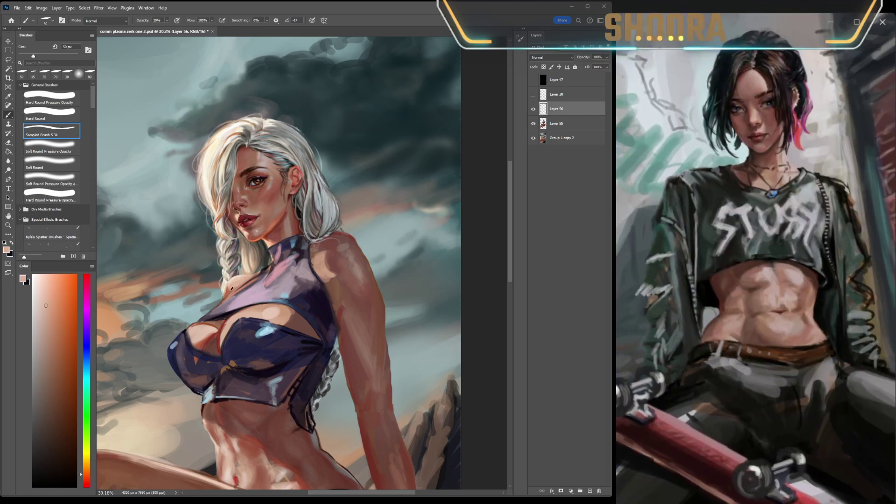
left_click(237, 281, "alt")
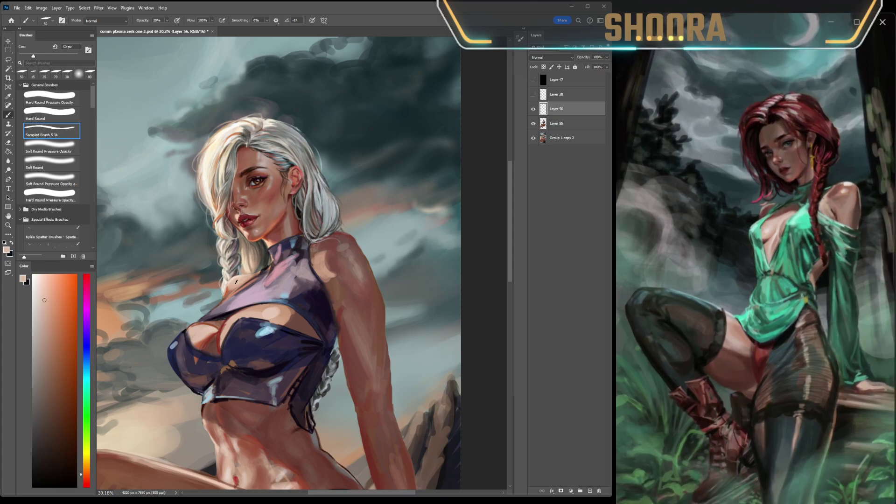
Even out the far shoulder's shading with skin tones sampled from the face and chest, keeping the 50 px brush.
left_click(272, 225, "alt")
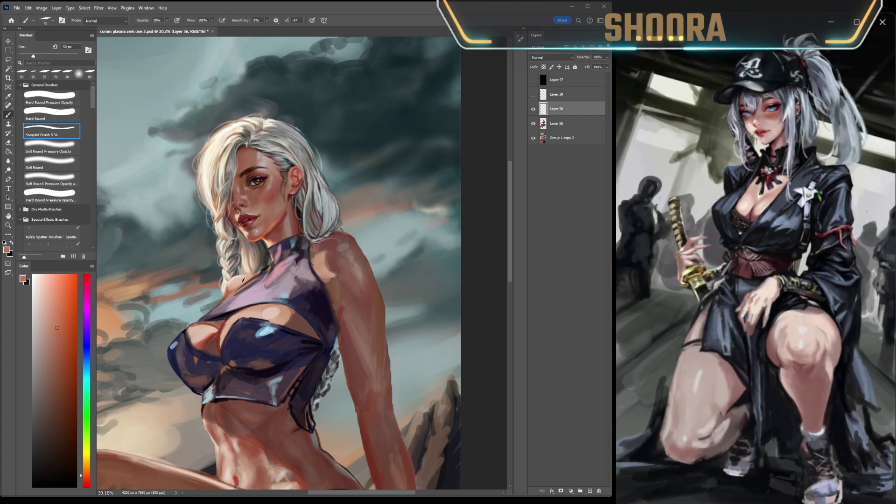
left_click(234, 285, "alt")
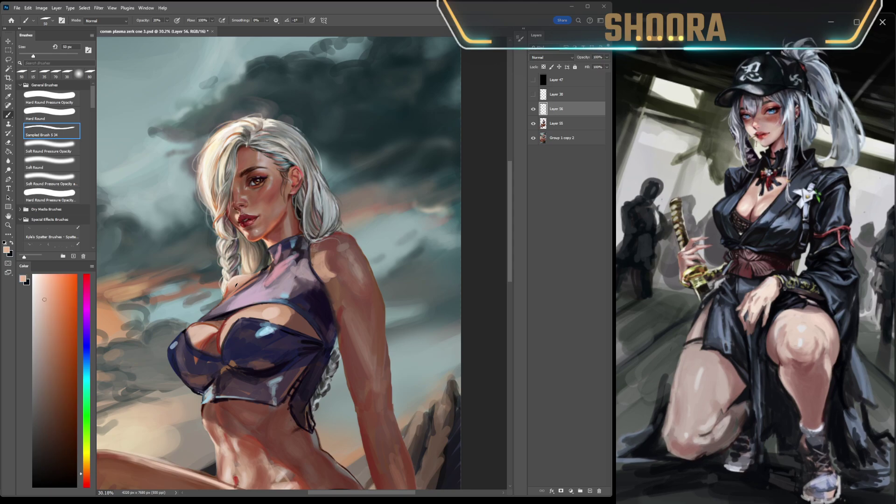
left_click(244, 282, "alt")
left_click(232, 286, "alt")
left_click(251, 316, "alt")
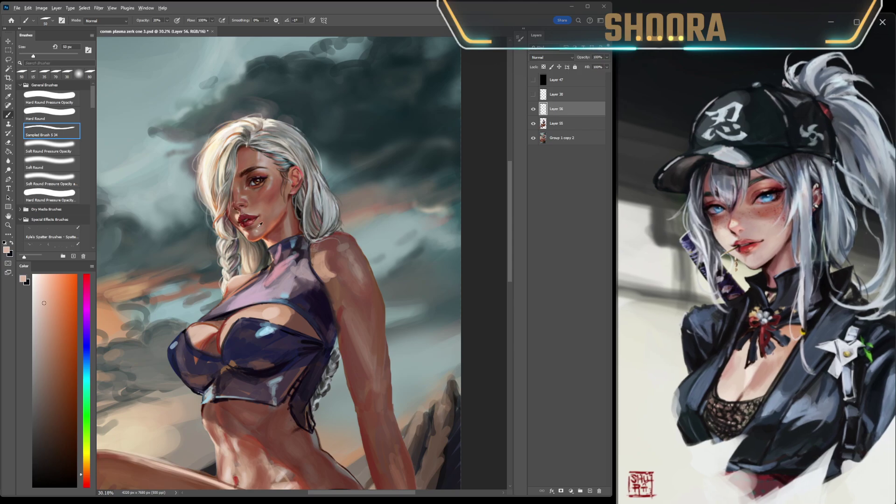
left_click(234, 282, "alt")
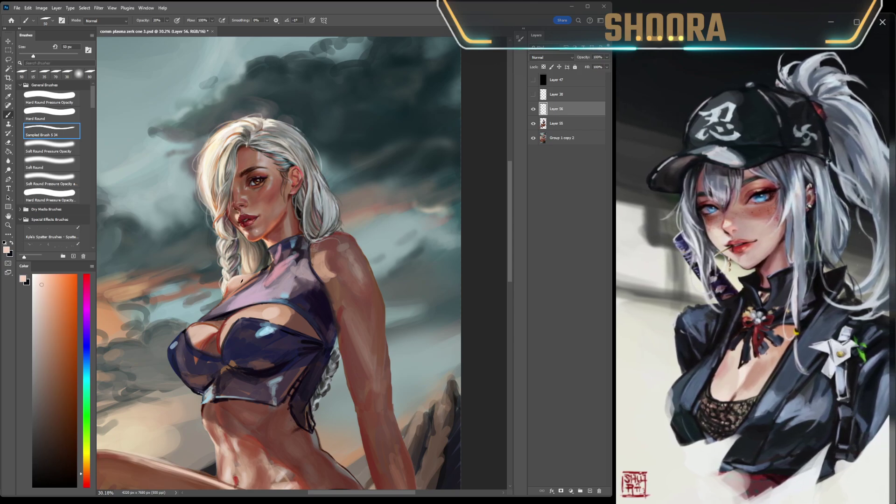
left_click(230, 284, "alt")
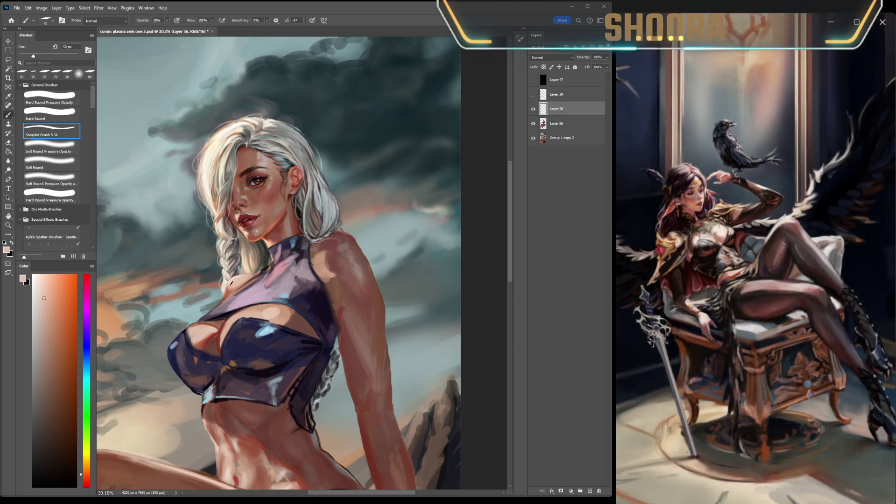
Compare the full painting in mirrored and original orientation.
scroll(230, 283, "down", 5)
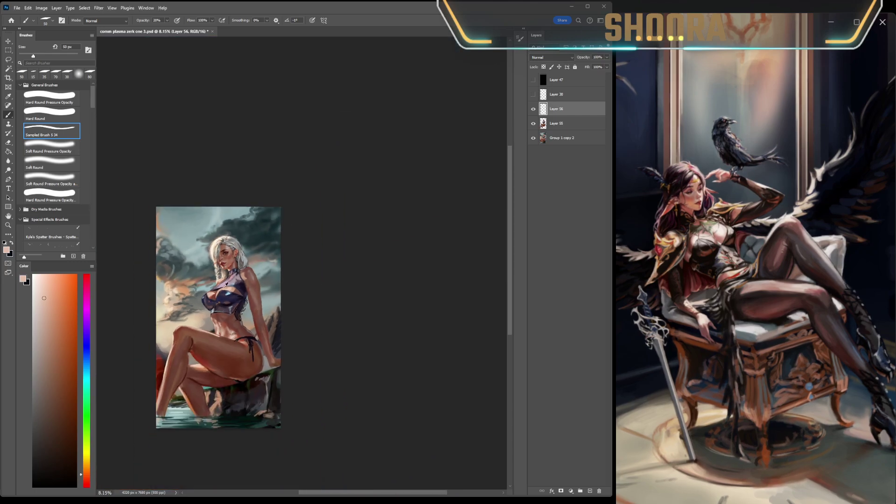
key("ctrl+h")
key("ctrl+h")
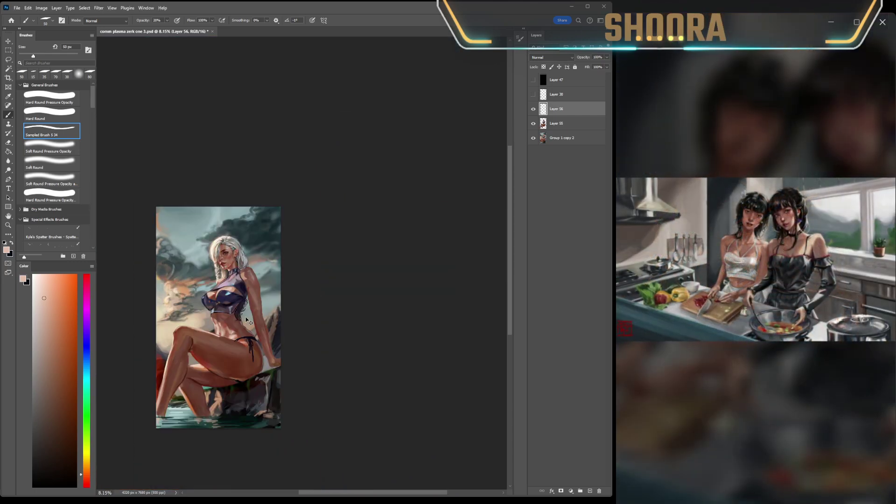
Shade the far shoulder beside the braid with dark red and orange skin tones sampled from the face and chin.
scroll(220, 261, "up", 6)
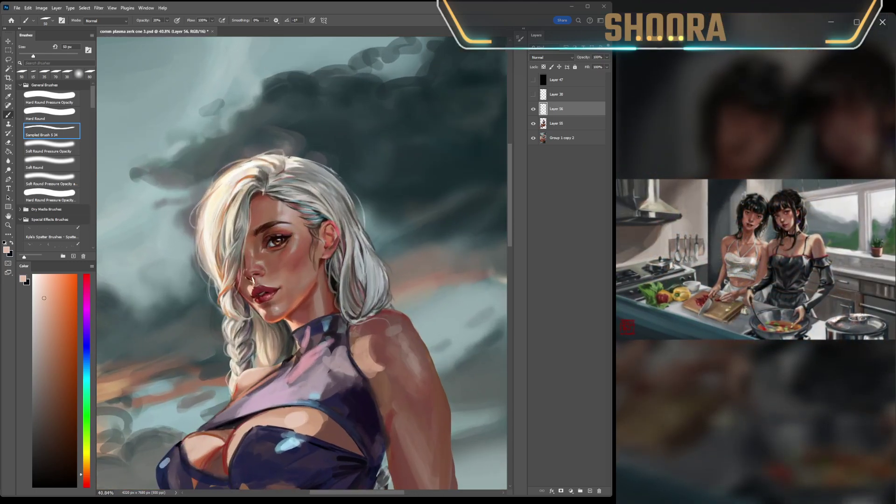
left_click(300, 282, "alt")
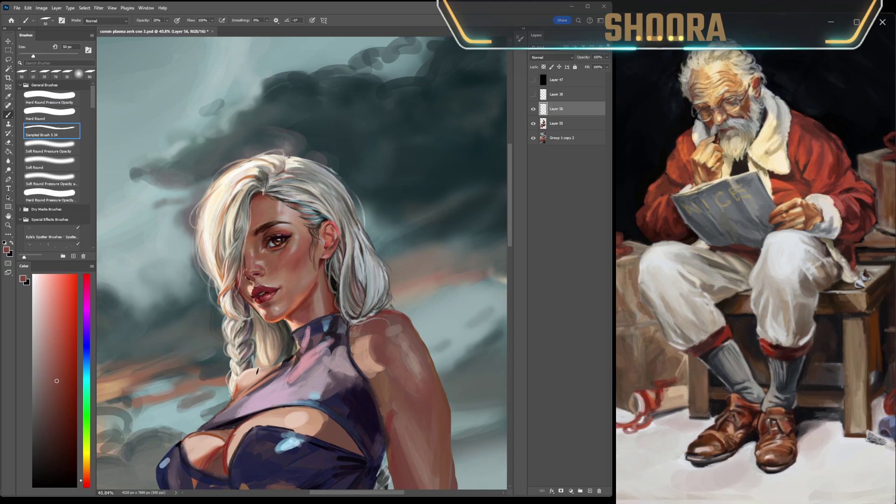
left_click(256, 371, "alt")
left_click(256, 372, "alt")
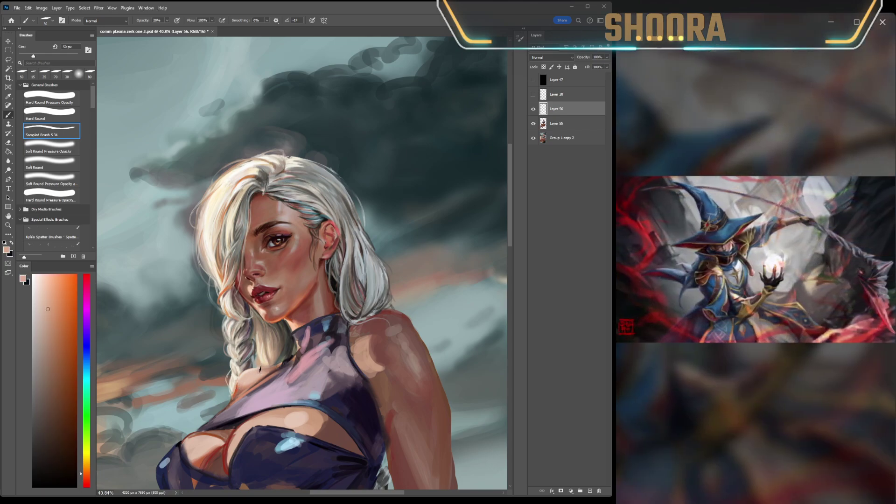
left_click(280, 319, "alt")
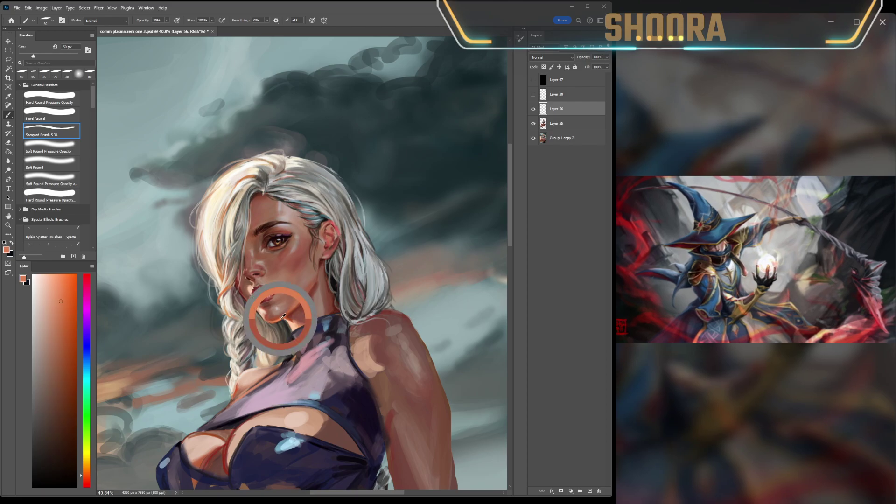
left_click(246, 374, "alt")
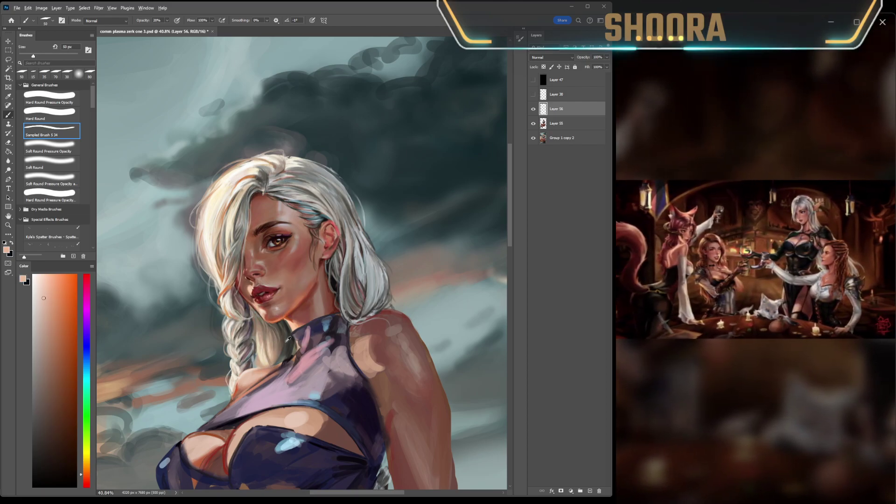
Check the figure mirrored and compare the painting with Layer 56 hidden and shown.
scroll(286, 340, "down", 10)
key("ctrl+h")
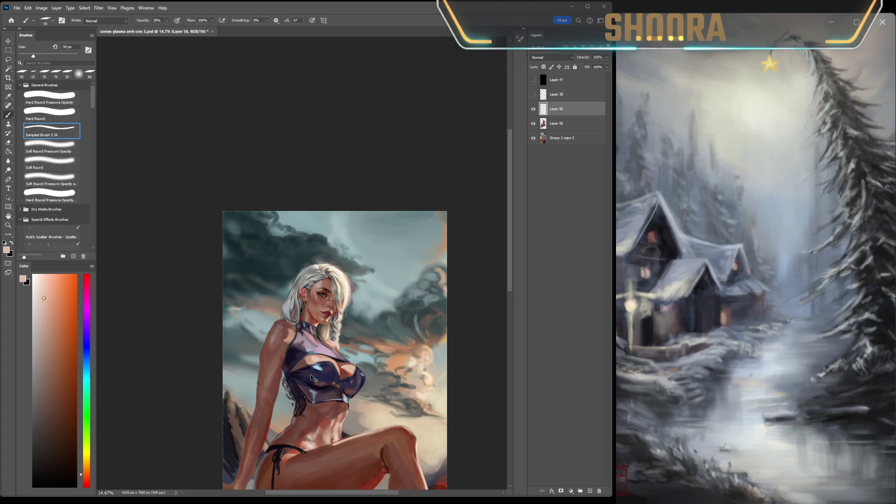
key("ctrl+h")
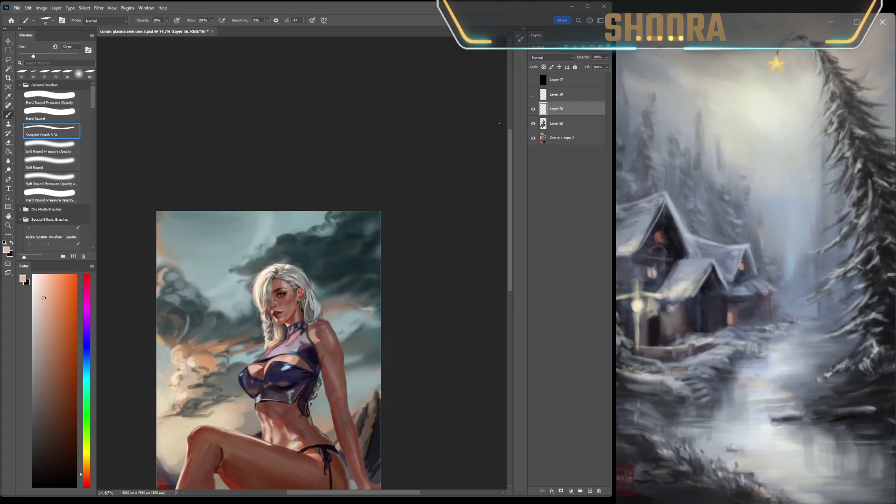
left_click(534, 109)
left_click(533, 110)
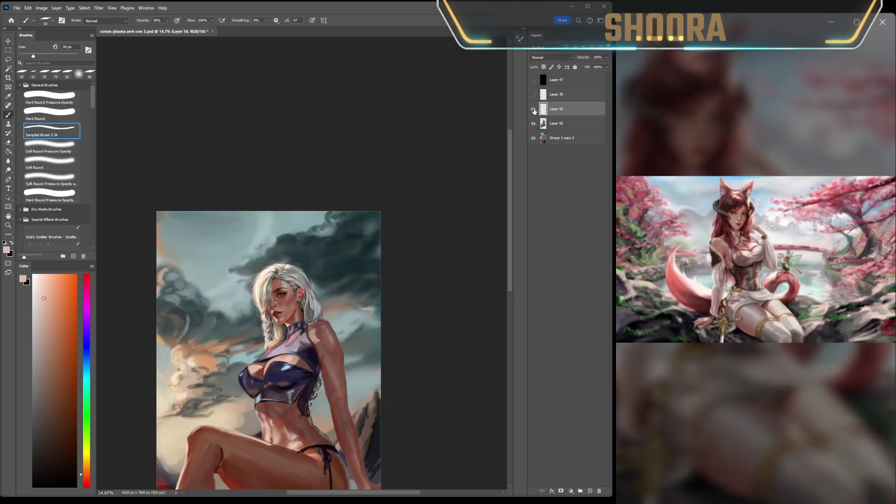
Outline the far shoulder between the braid and the collar with a freehand lasso selection.
scroll(281, 332, "up", 4)
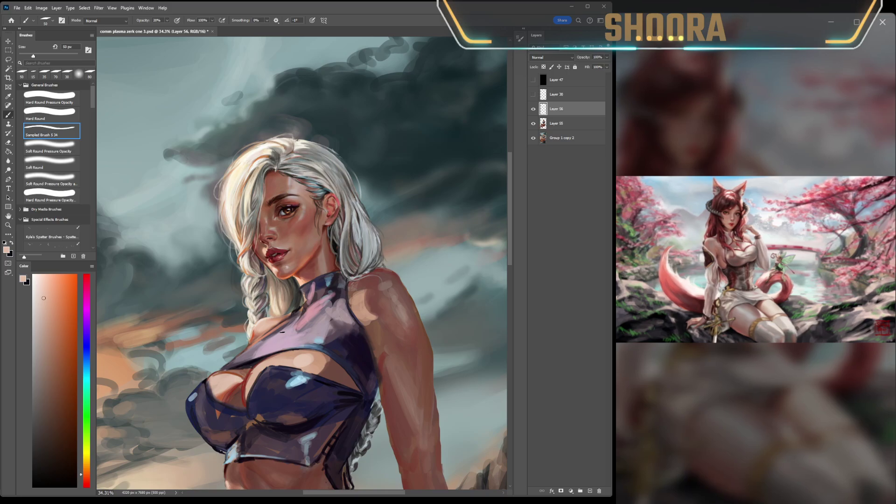
key("l")
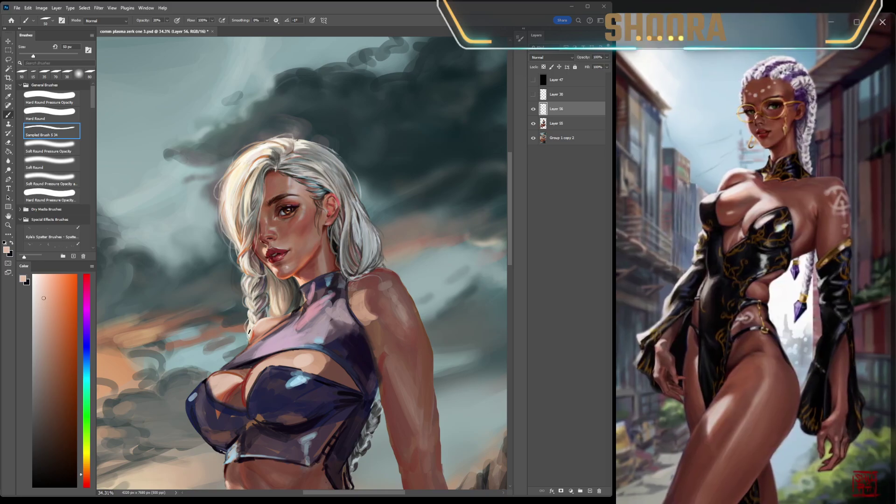
mouse_move(299, 309)
left_mouse_down()
mouse_move(261, 317)
mouse_move(245, 348)
mouse_move(282, 321)
left_mouse_up()
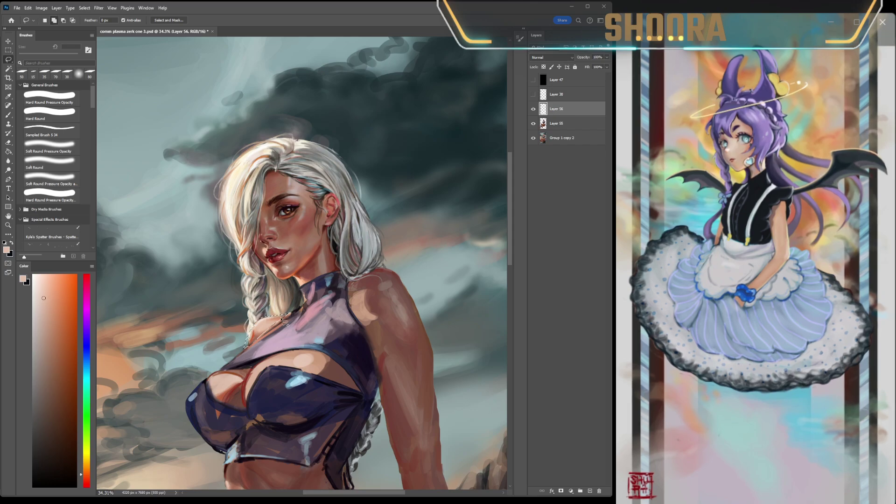
key("i")
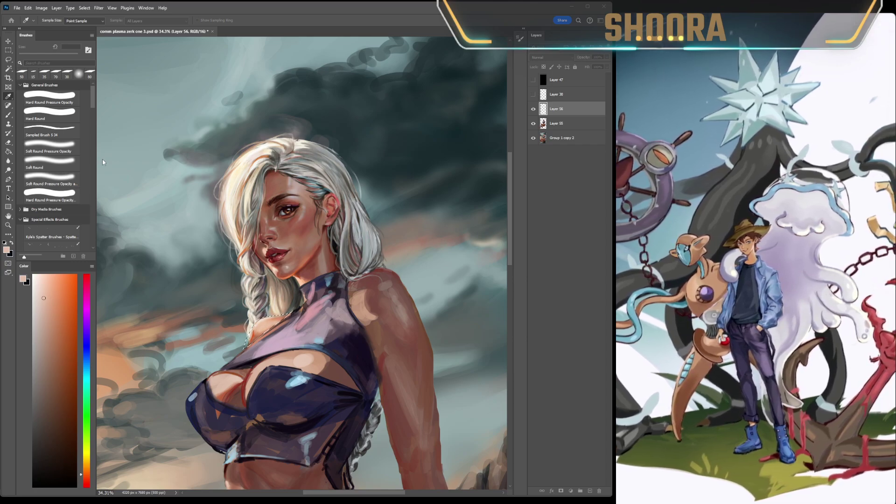
key("l")
Review the full composition mirrored and unmirrored, and compare it with and without Layer 56.
scroll(330, 217, "down", 10)
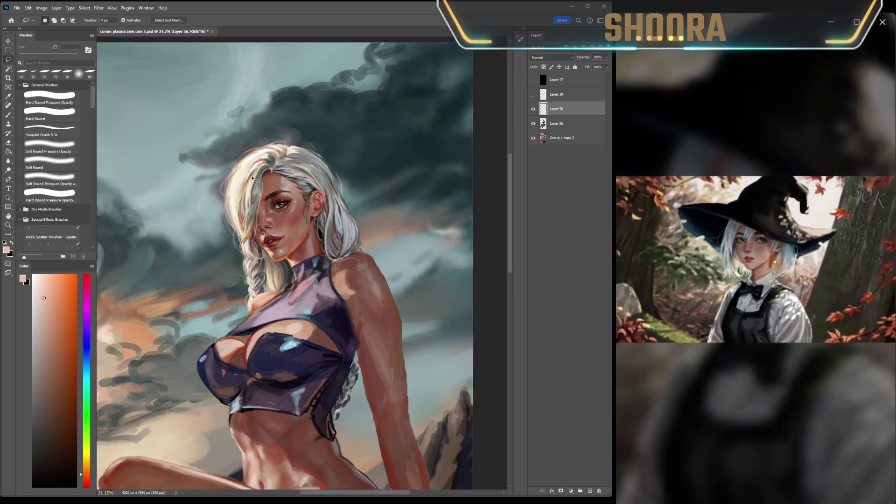
key("ctrl+shift+h")
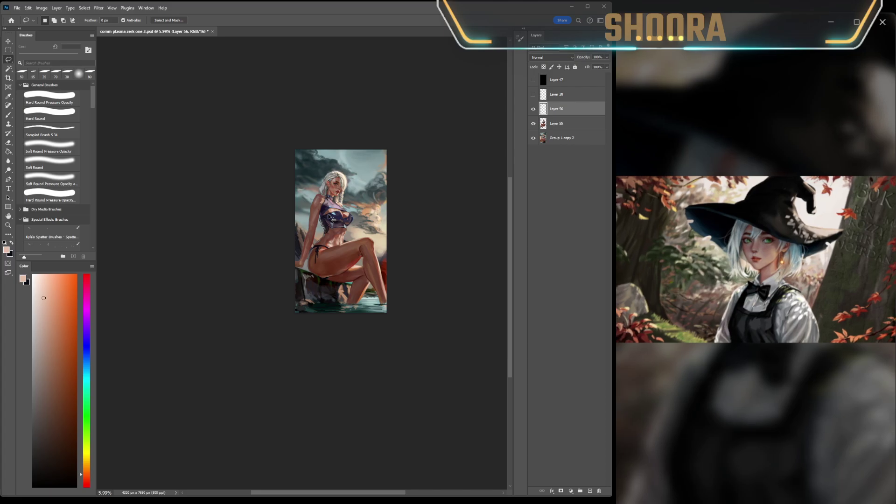
key("ctrl+shift+h")
scroll(256, 196, "up", 3)
scroll(257, 195, "up", 3)
left_click(532, 110)
left_click(532, 110)
scroll(316, 189, "up", 3)
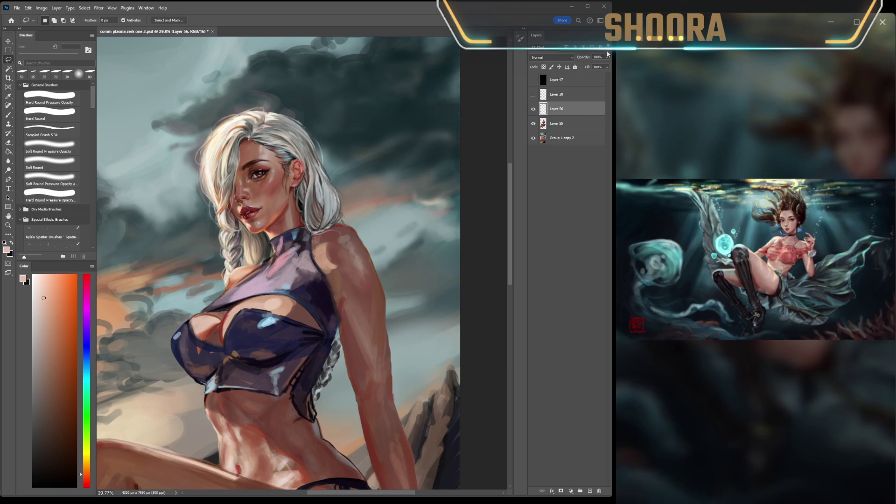
Add a new layer above Layer 56 and set the brush to a pale blue sampled from the top's highlight.
key("ctrl+shift+alt+n")
scroll(234, 243, "up", 1)
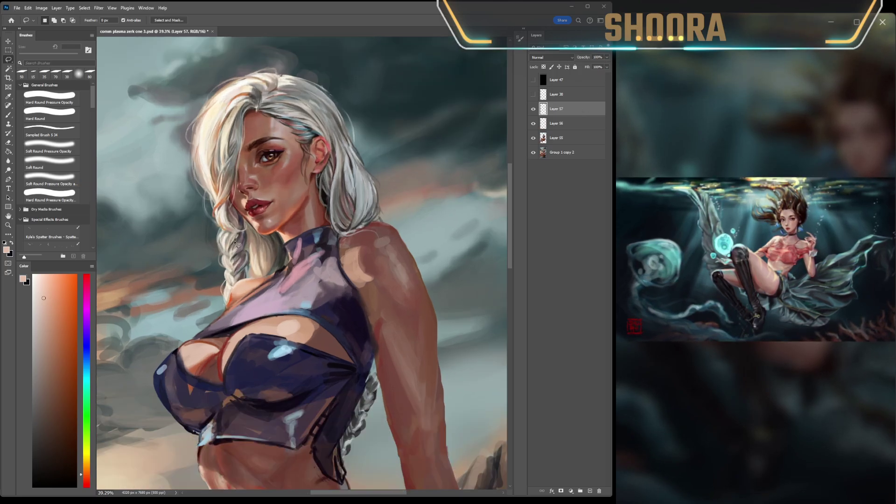
key("b")
left_click(252, 311, "alt")
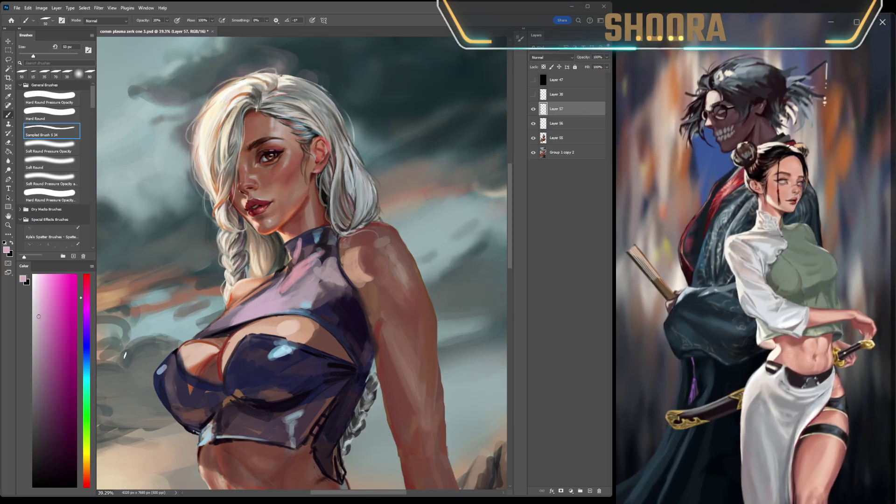
left_click(279, 350, "alt")
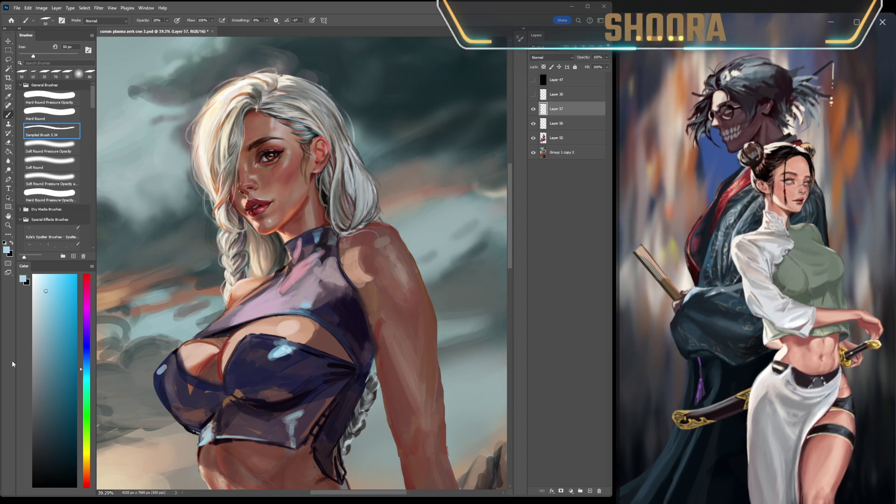
left_click(42, 290)
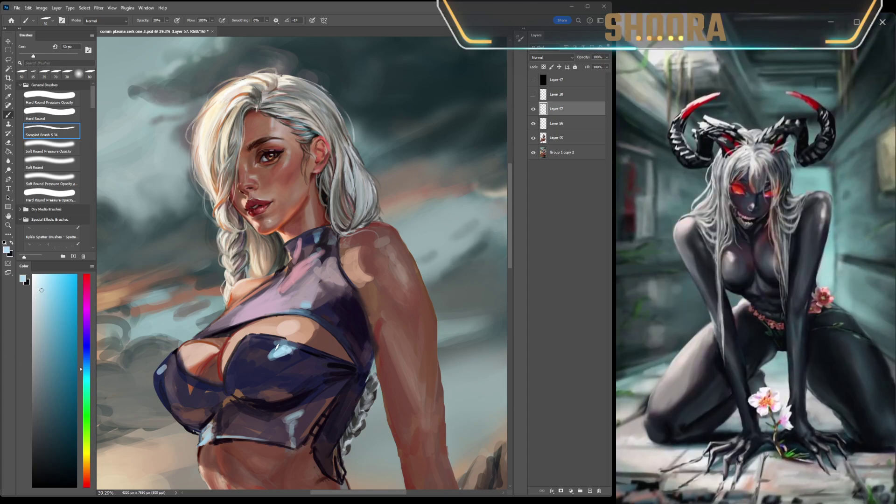
Brighten the lilac chest fabric beside the far shoulder with light pink strokes, using a larger brush.
left_click(244, 288, "alt")
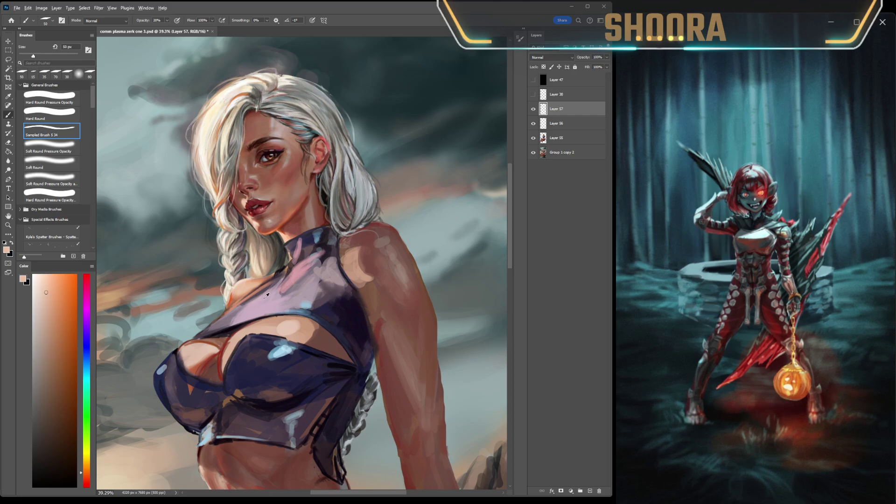
left_click(265, 295, "alt")
key("bracketright")
key("bracketright")
key("bracketright")
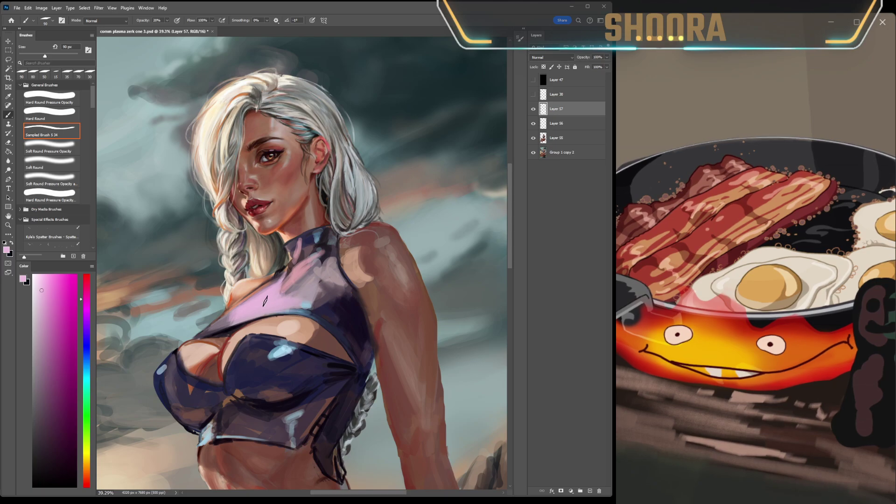
Check the whole composition, mirror the view, and choose a near-white brush colour for the lilac chest fabric.
scroll(256, 303, "down", 6)
scroll(321, 312, "down", 3)
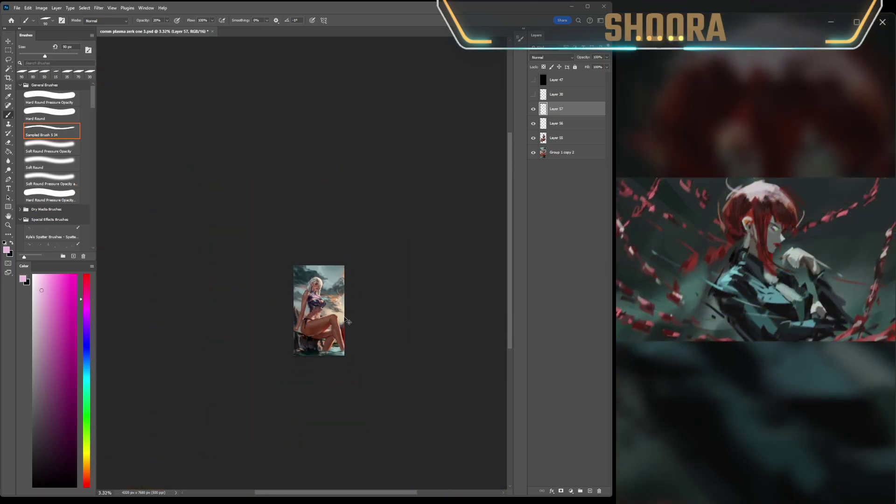
key("ctrl+h")
scroll(344, 314, "up", 5)
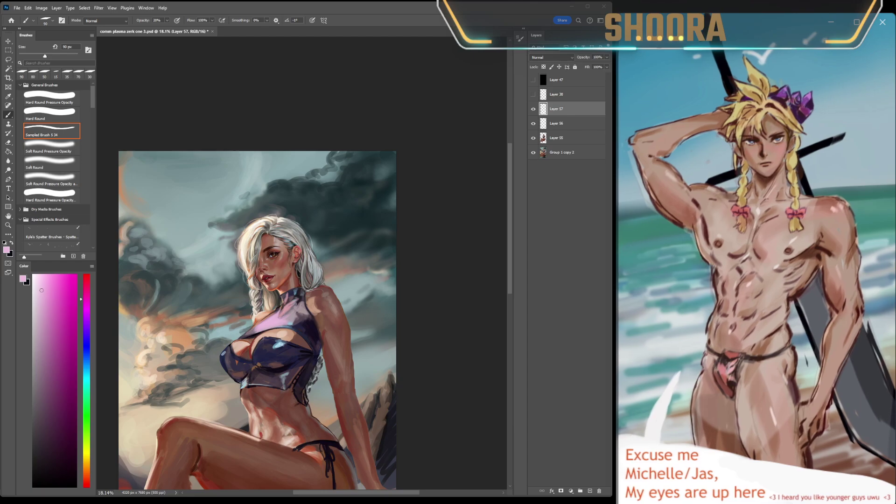
key("h")
scroll(316, 313, "up", 3)
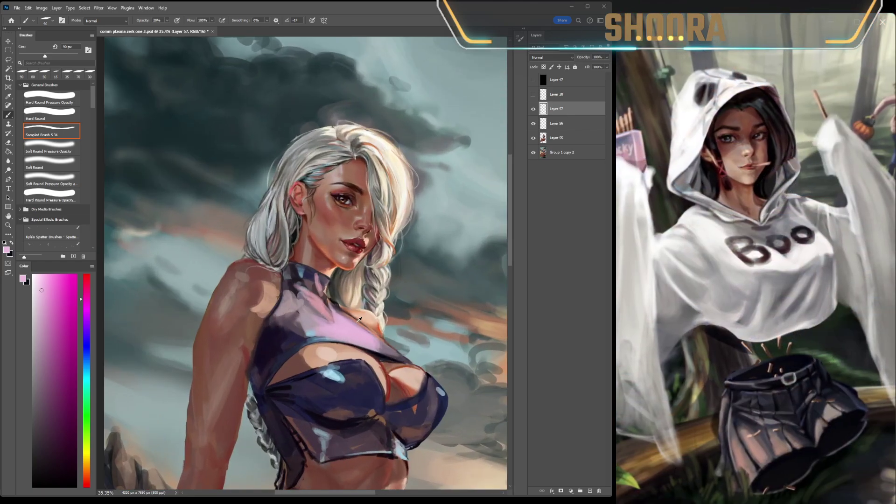
left_click(33, 291)
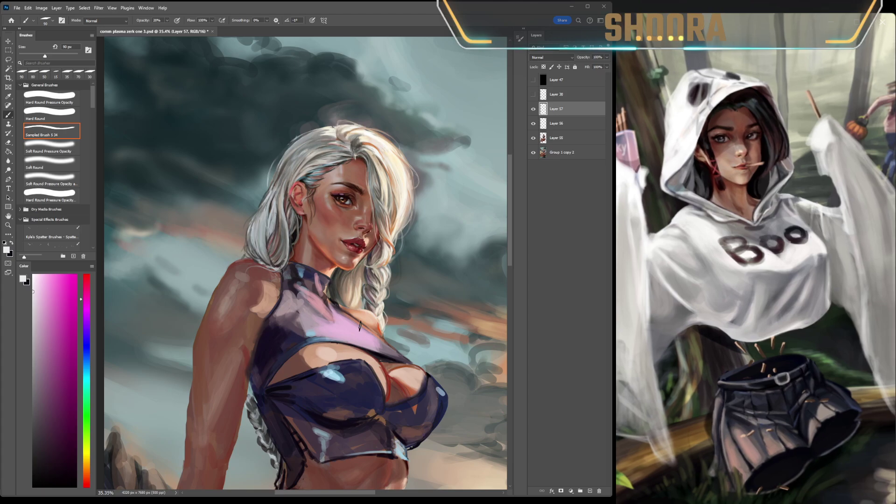
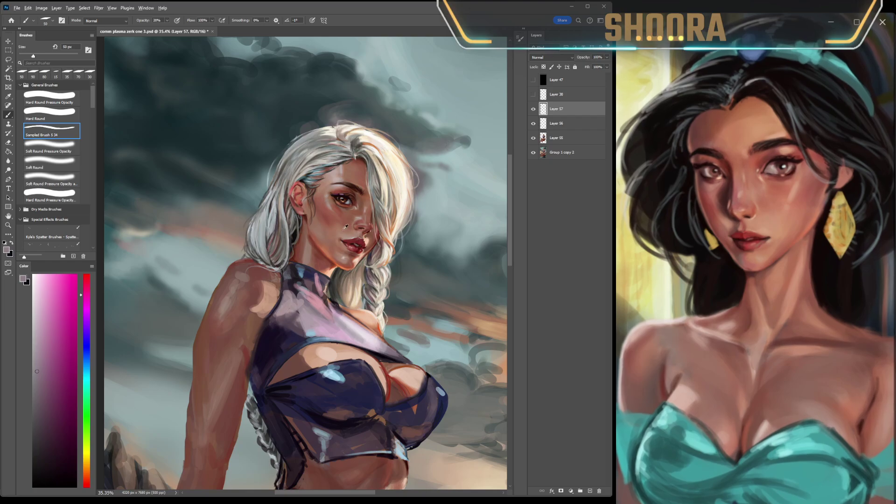
Shade the upper chest fabric on the near-shoulder side with dark greenish-grey strokes, using a 100 px brush.
left_click(294, 276, "alt")
left_click(39, 450)
left_click(86, 401)
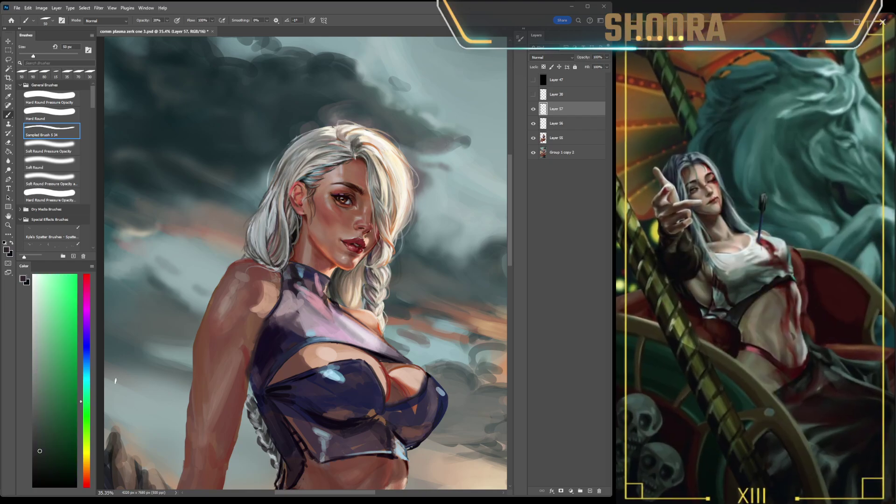
key("bracketright")
key("bracketright")
key("bracketright")
key("bracketright")
key("bracketright")
mouse_move(320, 308)
left_mouse_down()
mouse_move(293, 298)
mouse_move(308, 306)
mouse_move(305, 316)
mouse_move(279, 331)
mouse_move(307, 326)
mouse_move(290, 341)
mouse_move(307, 330)
mouse_move(303, 312)
mouse_move(314, 309)
mouse_move(296, 291)
left_mouse_up()
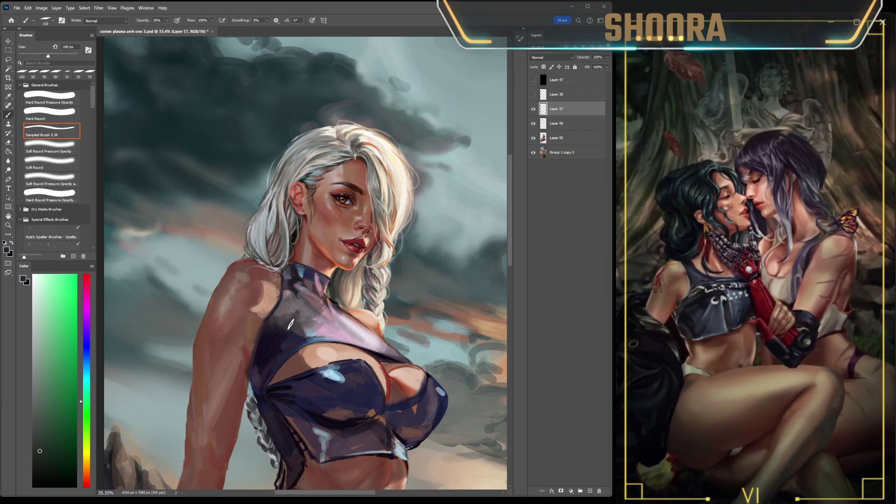
left_click_drag(324, 310, 306, 318)
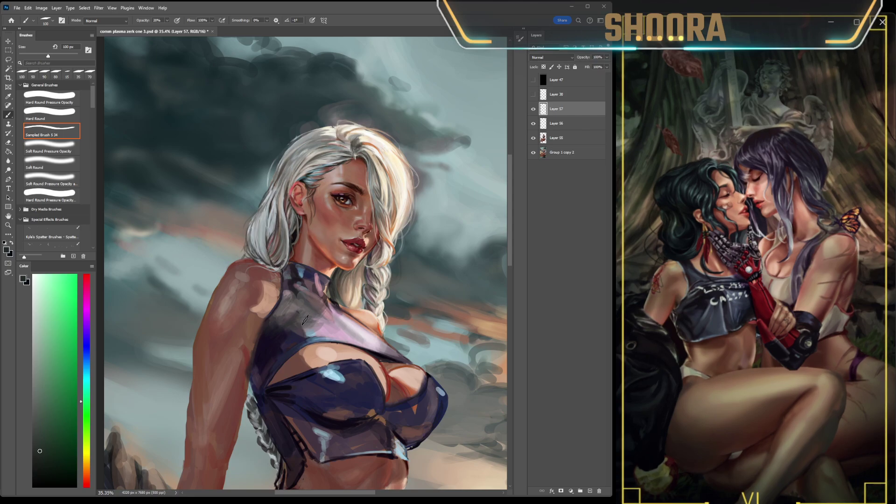
Review the whole composition mirrored and unmirrored, and compare it with and without Layer 57.
key("ctrl+shift+h")
scroll(315, 340, "down", 5)
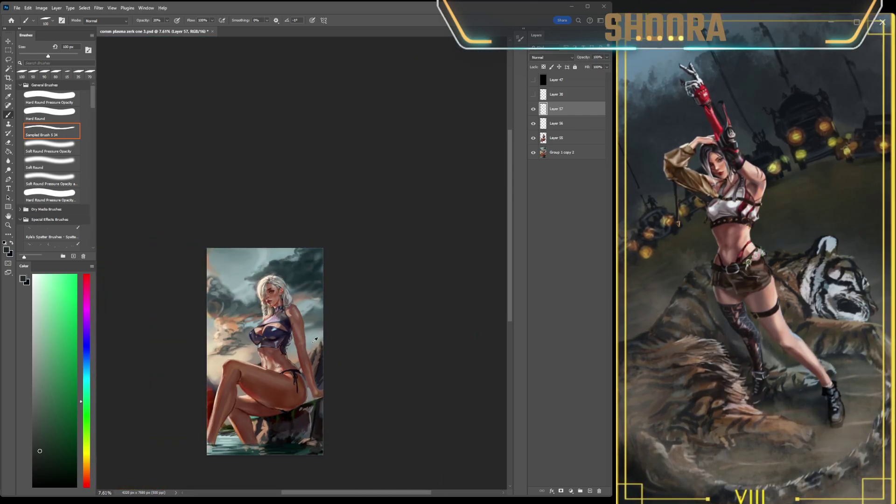
left_click(533, 109)
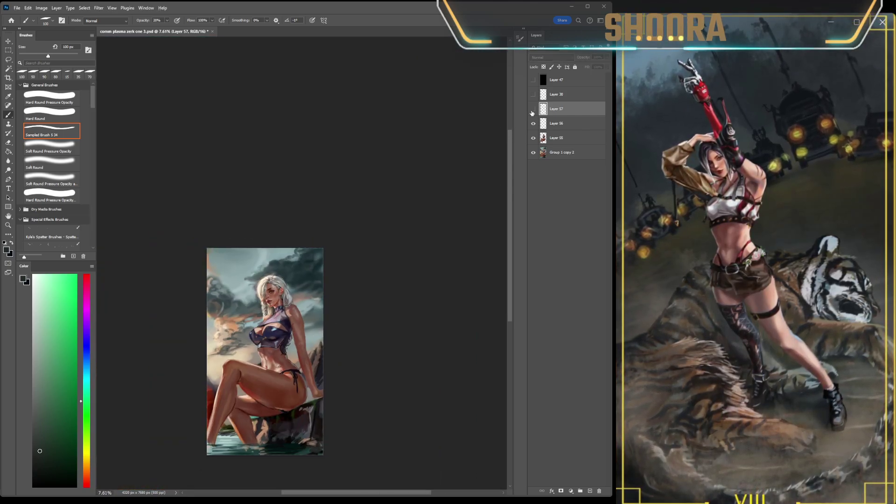
left_click(533, 108)
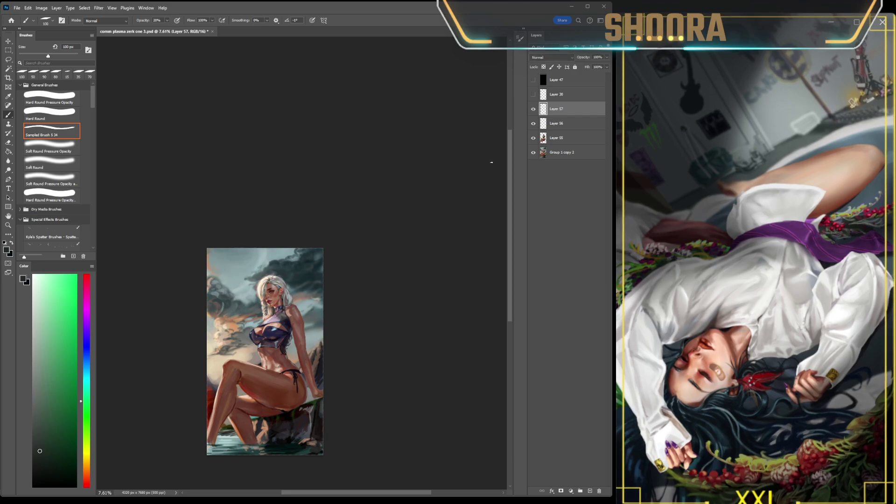
scroll(373, 230, "down", 3)
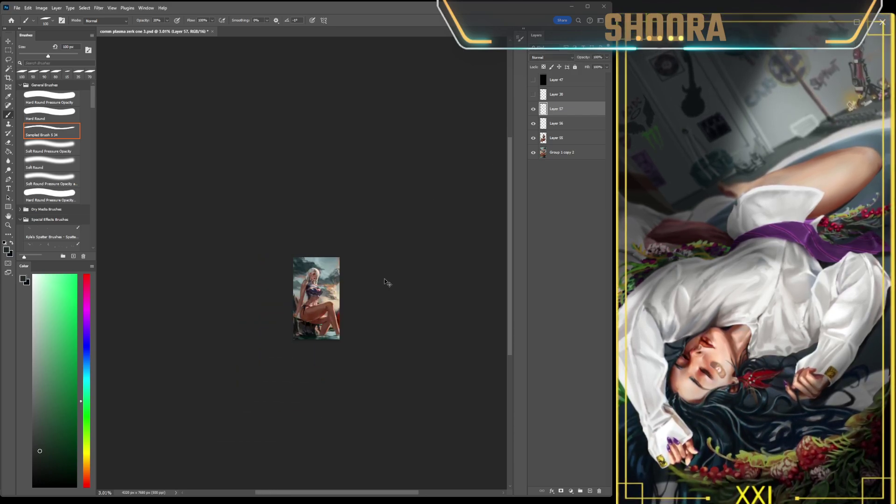
scroll(380, 278, "up", 3)
scroll(320, 276, "up", 5)
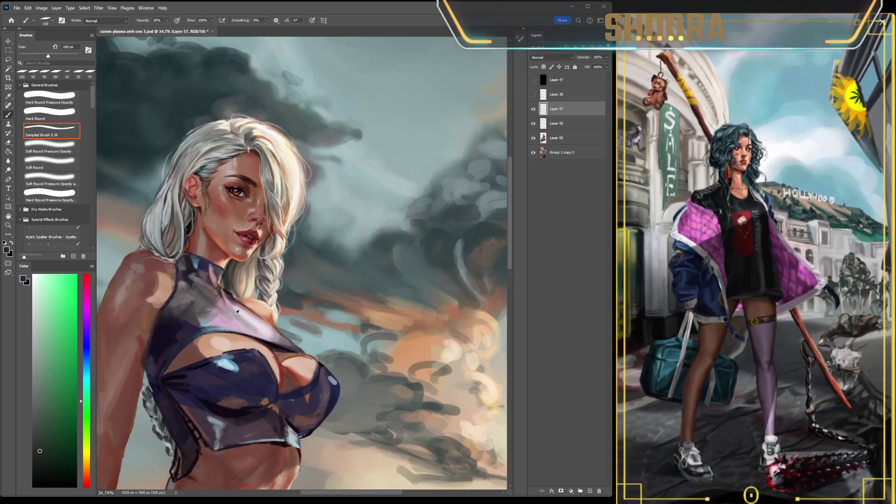
Refine the highlight and lower hem of the lilac chest fabric with a sampled near-white colour and a 35 px brush.
left_click(260, 322, "alt")
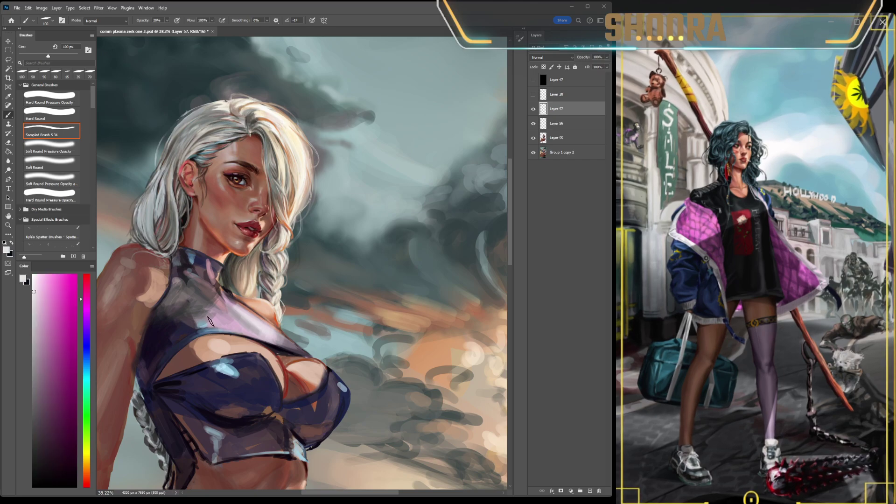
key("bracketleft")
key("bracketleft")
key("bracketleft")
key("bracketleft")
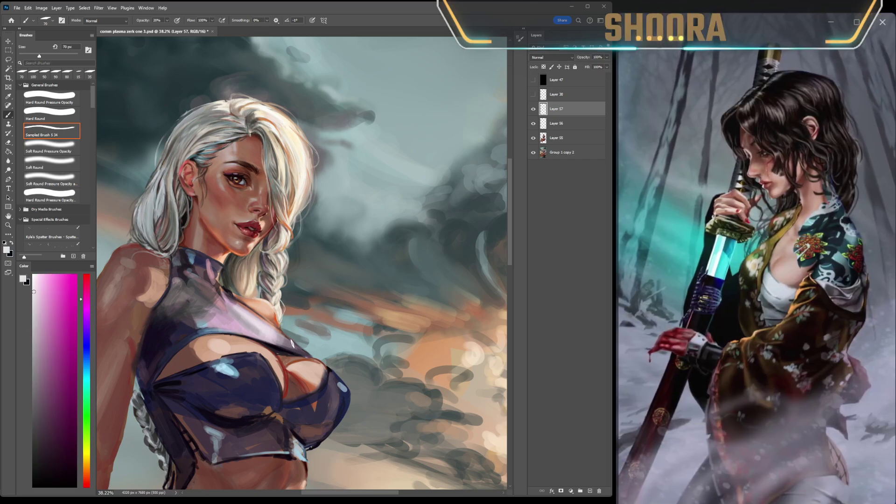
key("bracketleft")
key("bracketleft")
key("bracketleft")
key("bracketleft")
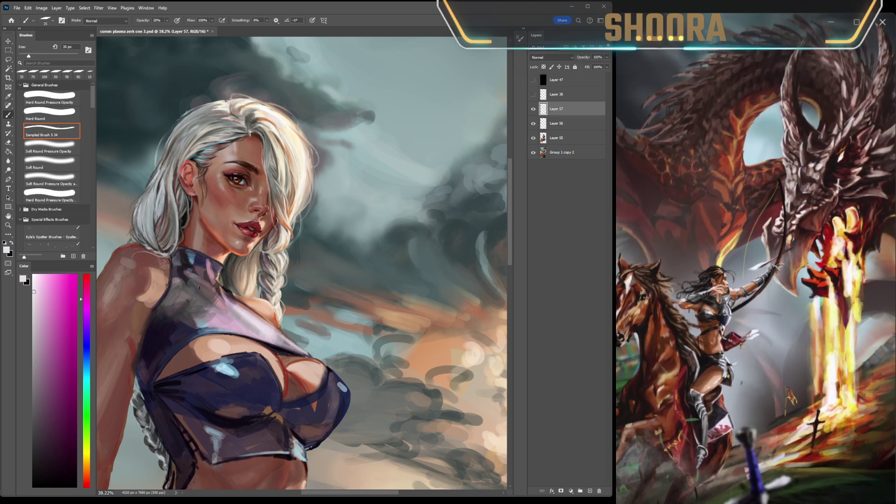
Touch up the skin edge beneath the top's hem with sampled muted red and dark reddish-brown colours.
left_click(220, 194, "alt")
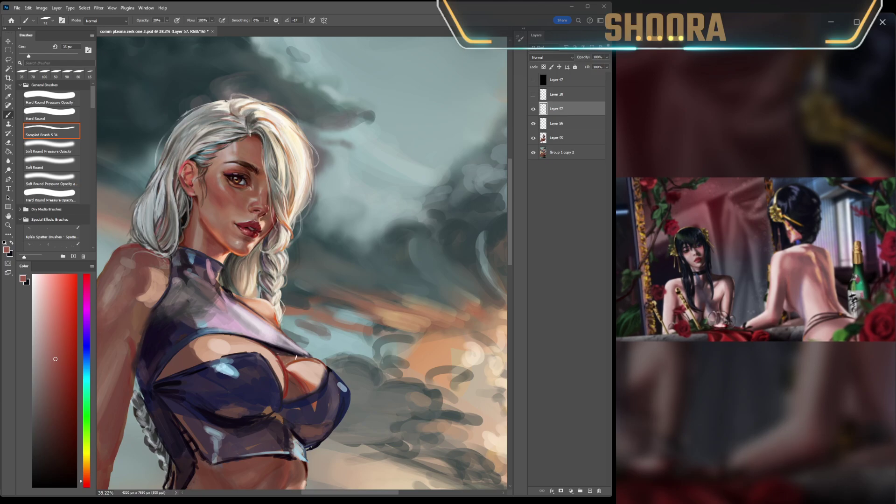
left_click(277, 352, "alt")
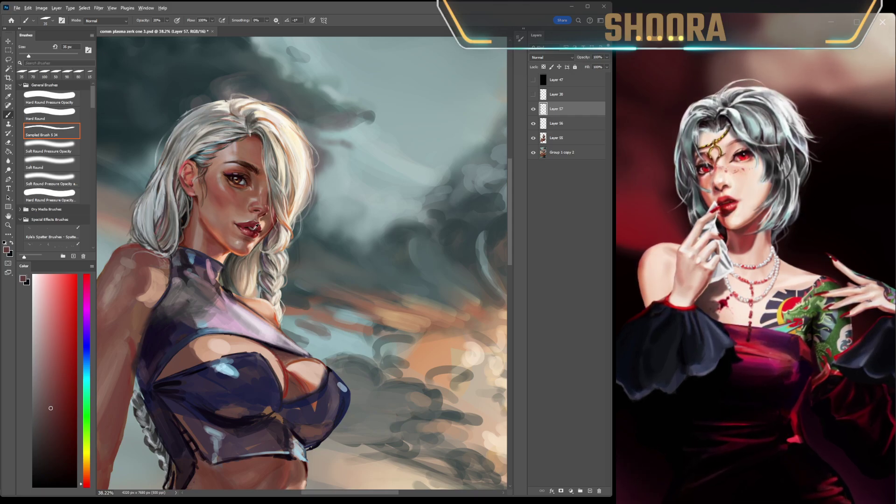
left_click(290, 359, "alt")
key("bracketright")
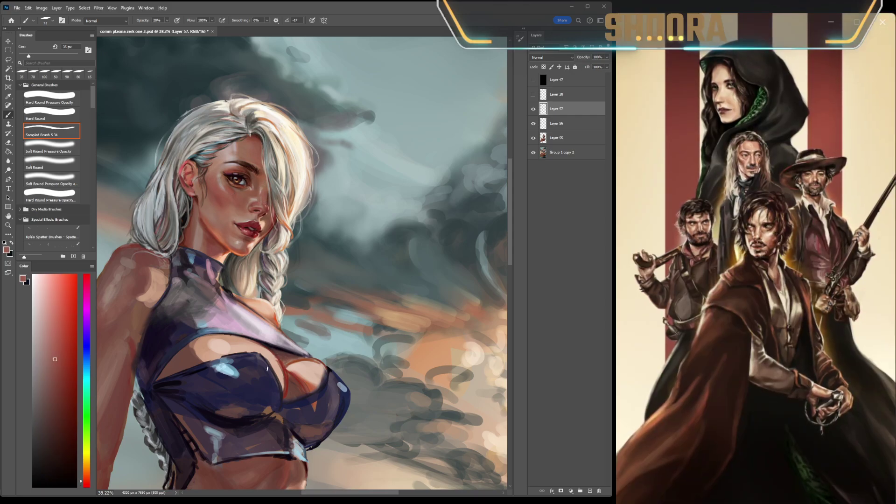
Rework the skin in the far side of the chest cutout with sampled red and pale peach tones, using a 70 px brush.
left_click(280, 363, "alt")
key("bracketright")
key("bracketright")
key("bracketright")
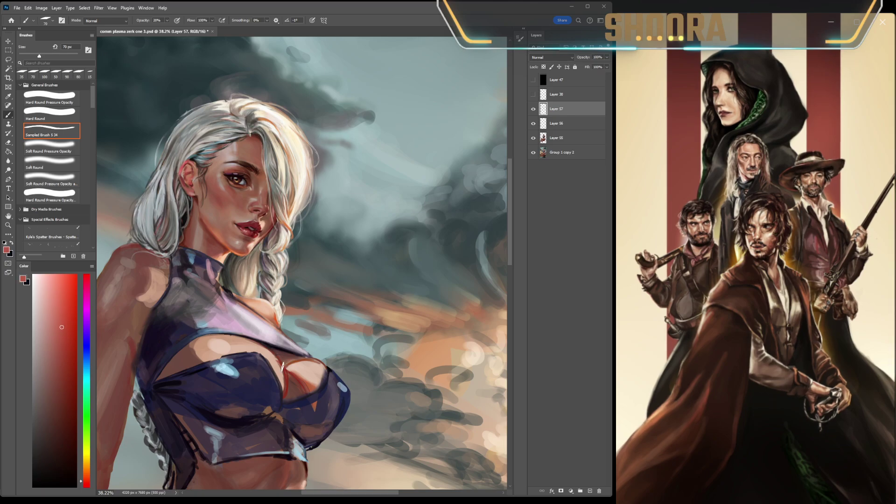
left_click_drag(281, 364, 309, 364)
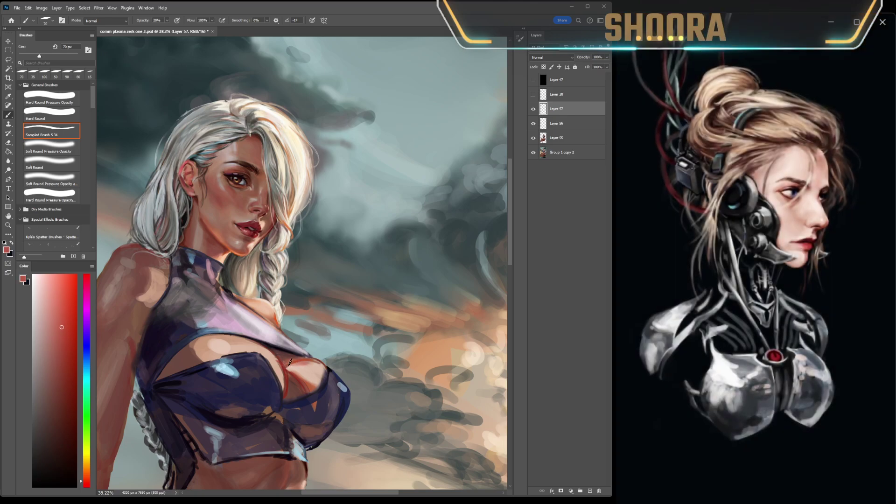
left_click(297, 367, "alt")
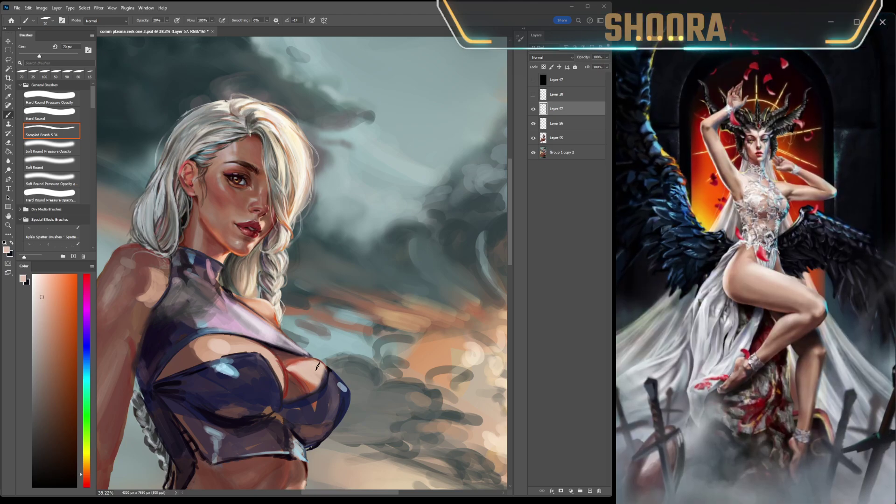
Blend the shadow and light on the skin below the lilac hem, sampling pinkish, dark red-brown and pale pink tones.
scroll(266, 426, "down", 5)
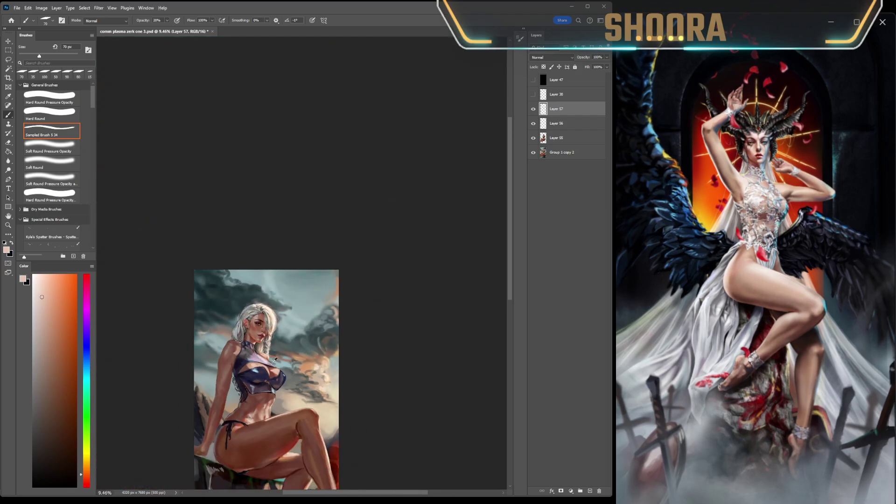
scroll(294, 387, "down", 3)
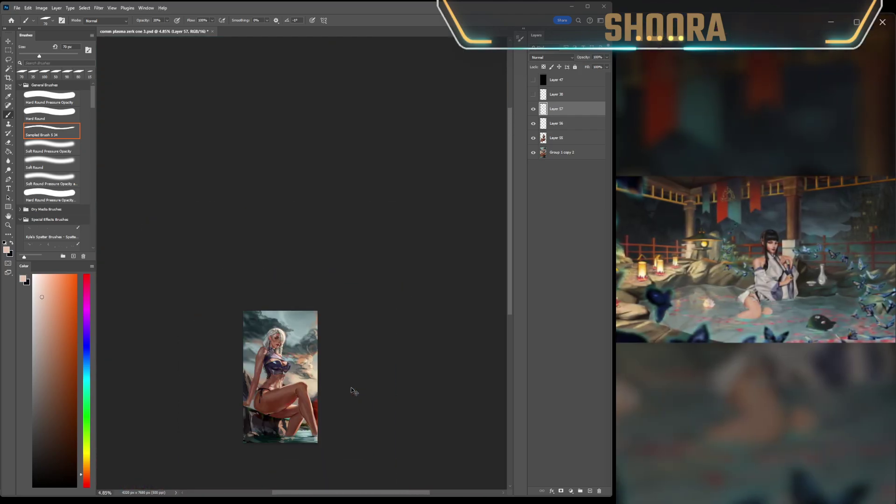
scroll(351, 388, "up", 6)
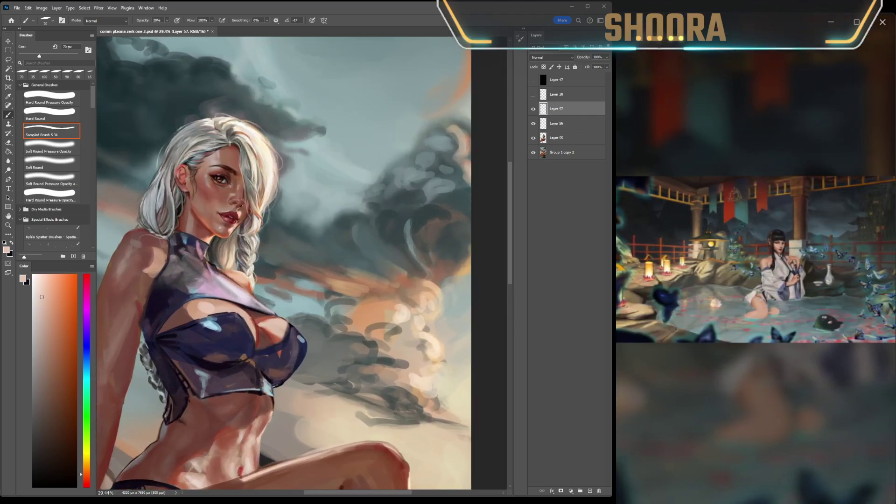
scroll(249, 382, "up", 2)
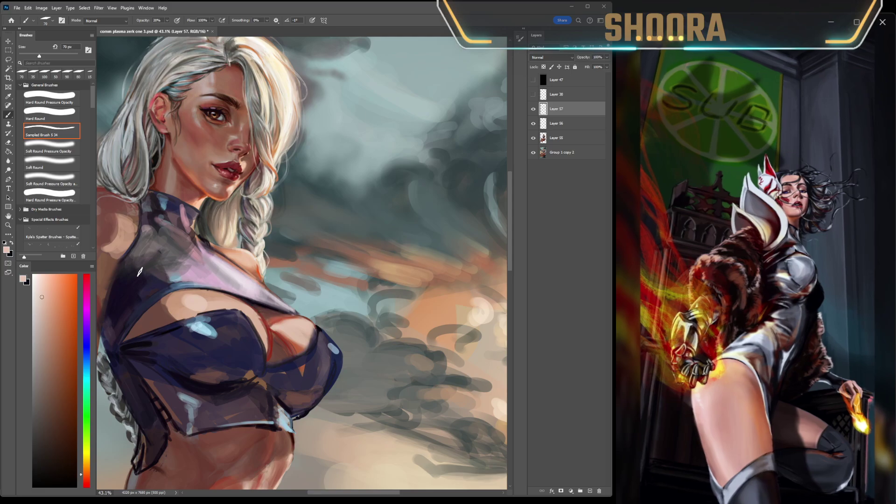
left_click(280, 355, "alt")
left_click(275, 341, "alt")
left_click_drag(273, 328, 300, 346)
left_click(276, 340, "alt")
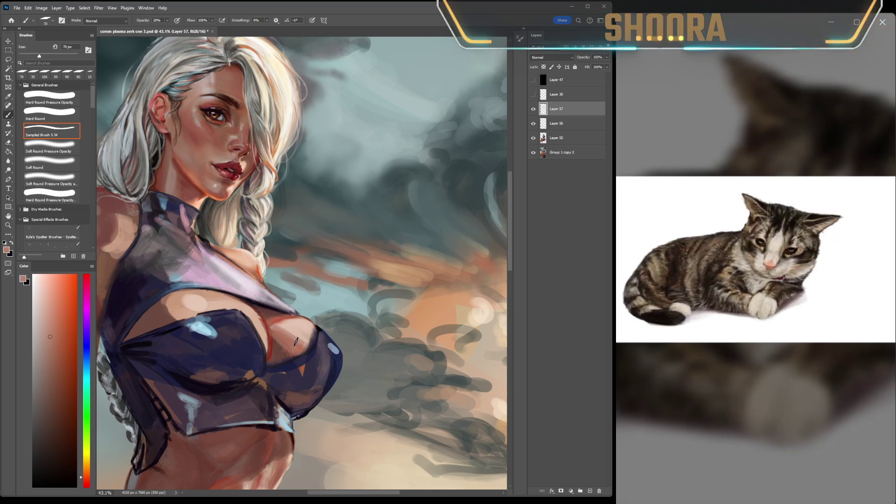
left_click(272, 312, "alt")
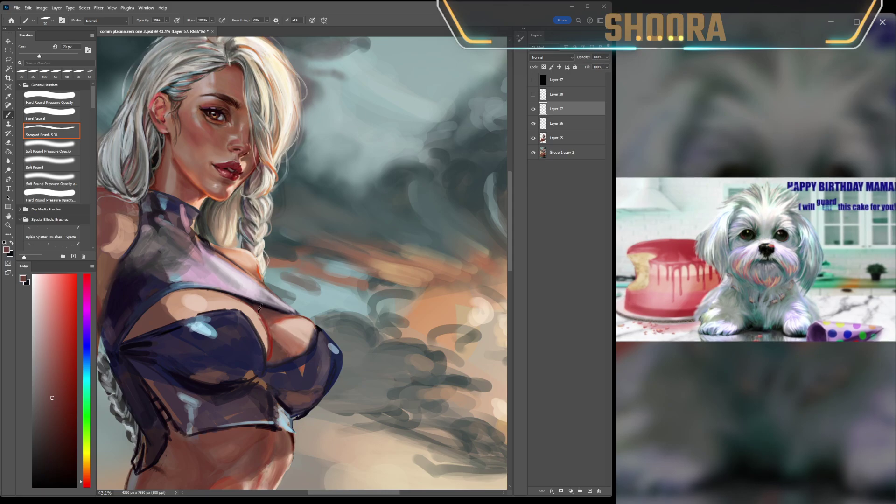
left_click(239, 282, "alt")
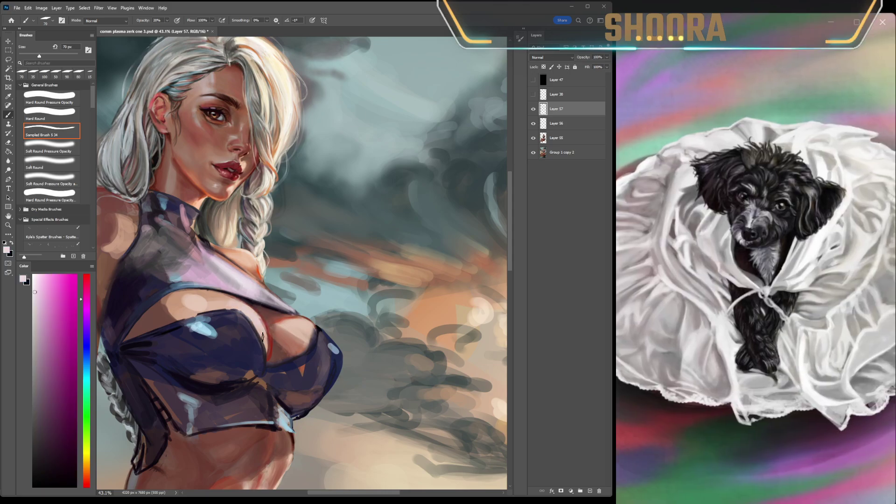
Check the full painting in mirrored and normal orientation, toggling Layer 57 to judge the latest chest changes.
left_click_drag(291, 393, 224, 393)
key("ctrl+shift+h")
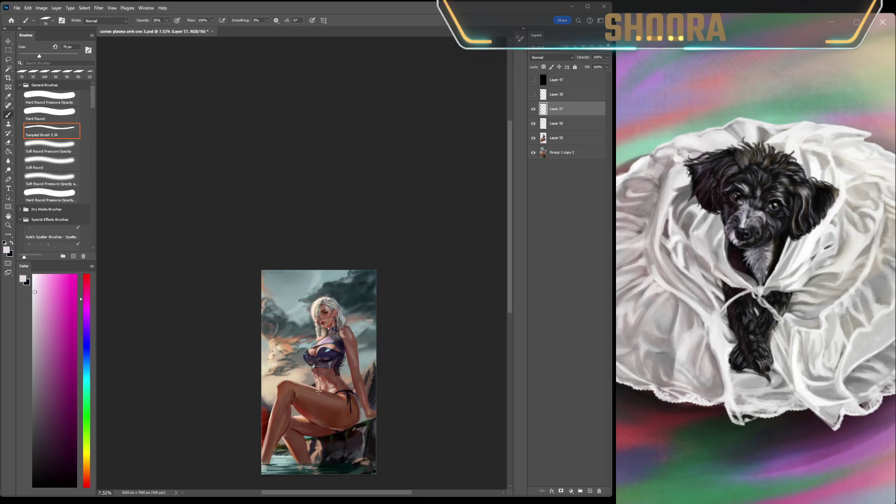
left_click(533, 108)
left_click(534, 109)
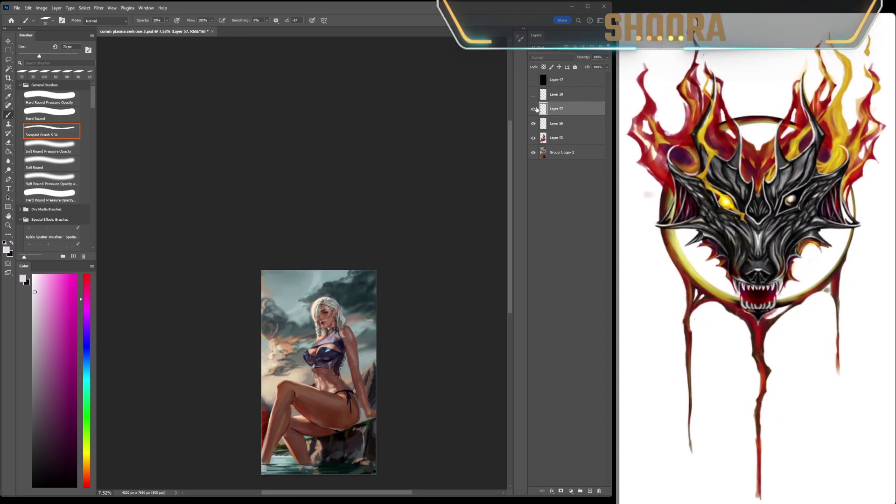
scroll(371, 338, "down", 3)
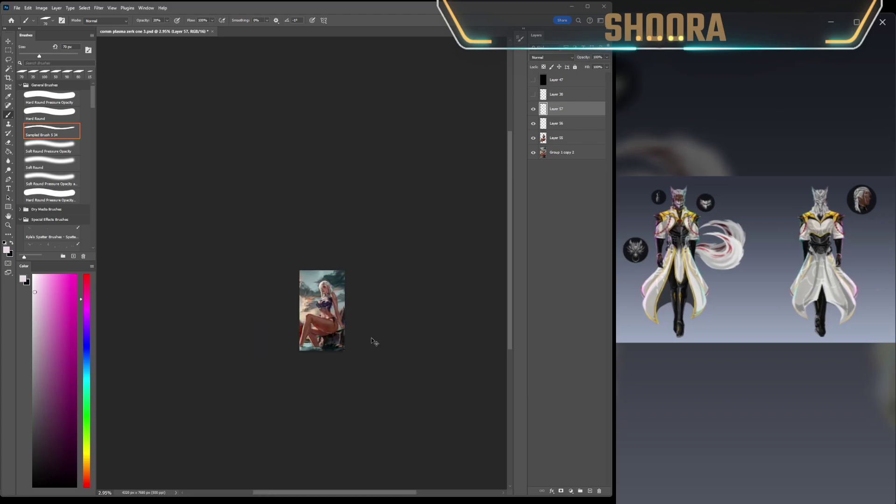
scroll(373, 326, "up", 5)
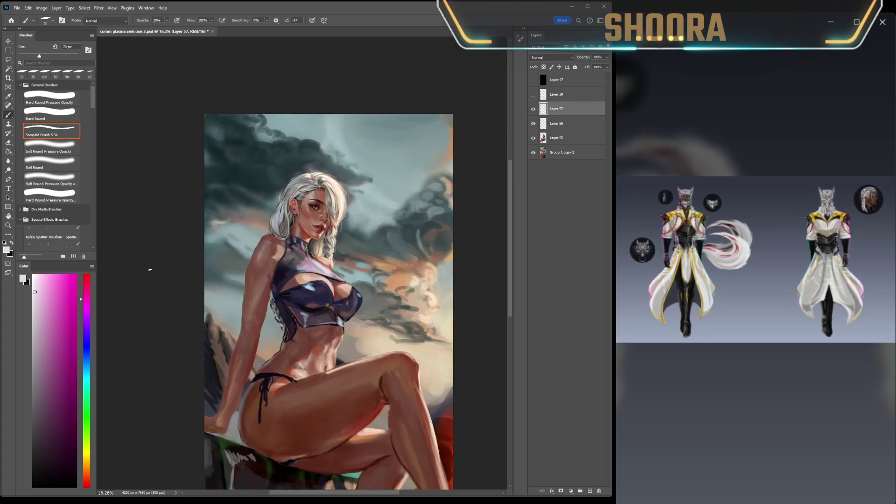
scroll(307, 274, "up", 2)
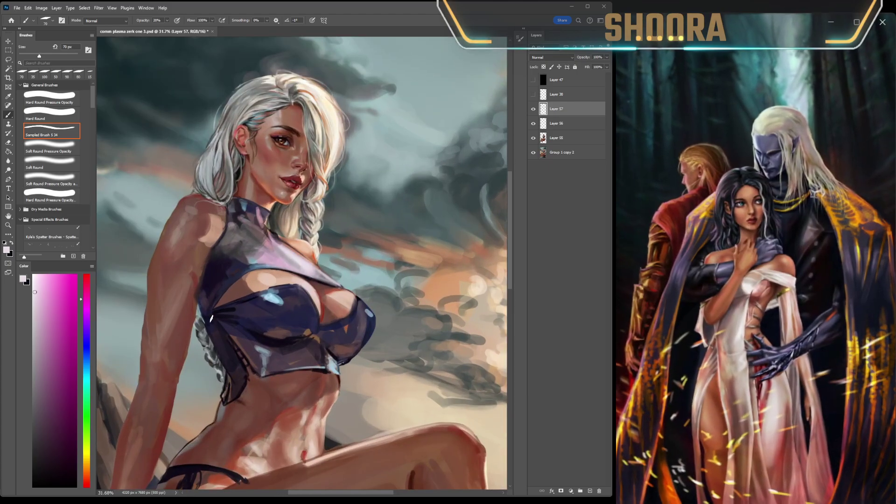
Soften the skin shading in the far side of the chest cutout with sampled dark and mid reddish-brown tones.
left_click(331, 292, "alt")
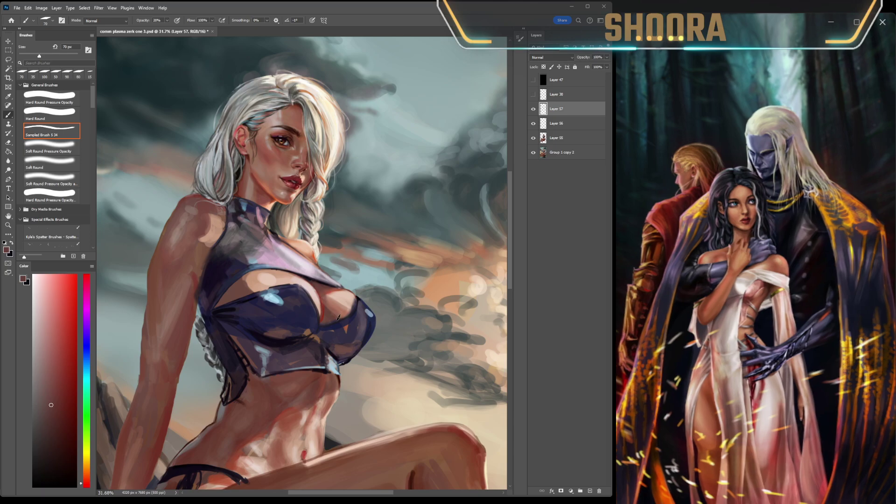
left_click(333, 309, "alt")
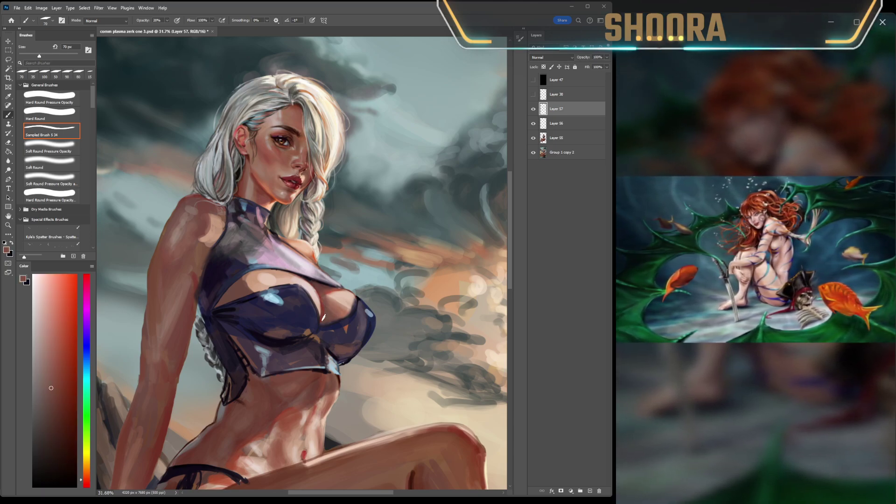
left_click(335, 317, "alt")
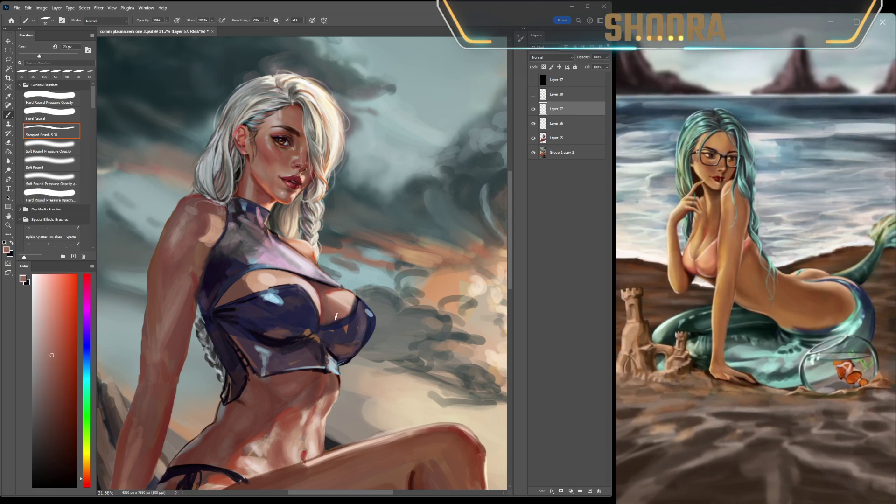
left_click(338, 315, "alt")
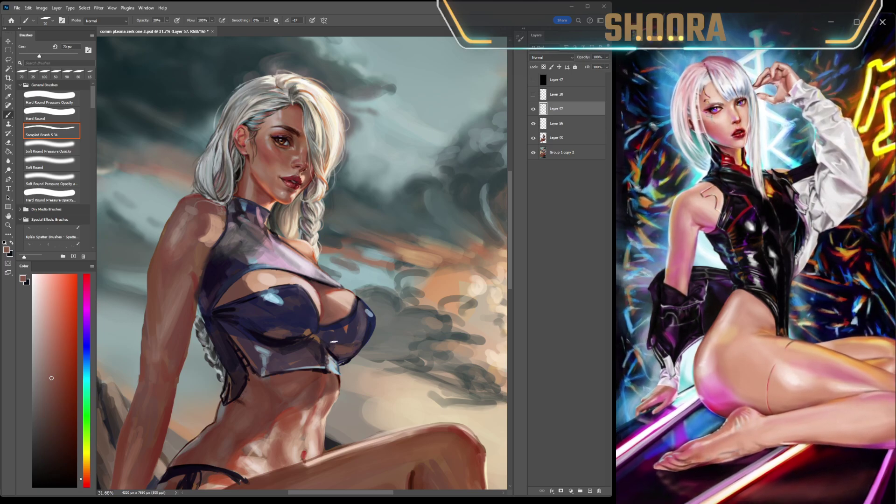
Darken the far cup of the navy top with sampled near-black violet tones, using a 70 px brush.
left_click(275, 342, "alt")
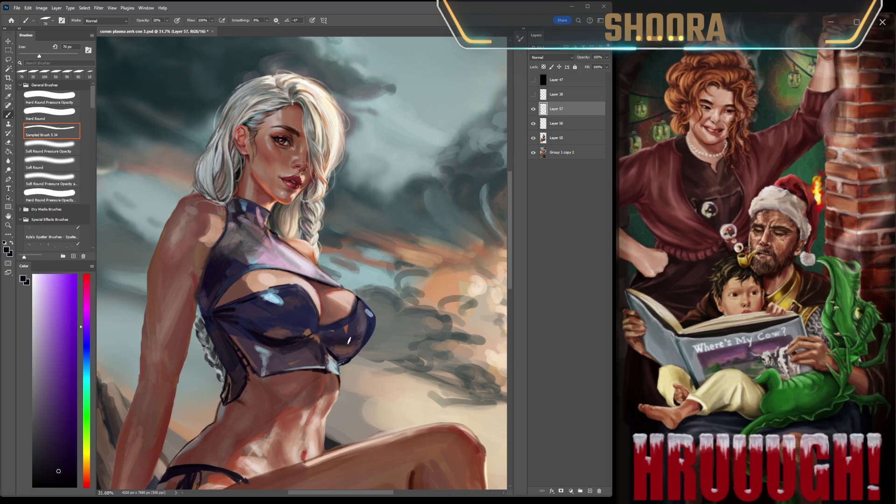
left_click(349, 334, "alt")
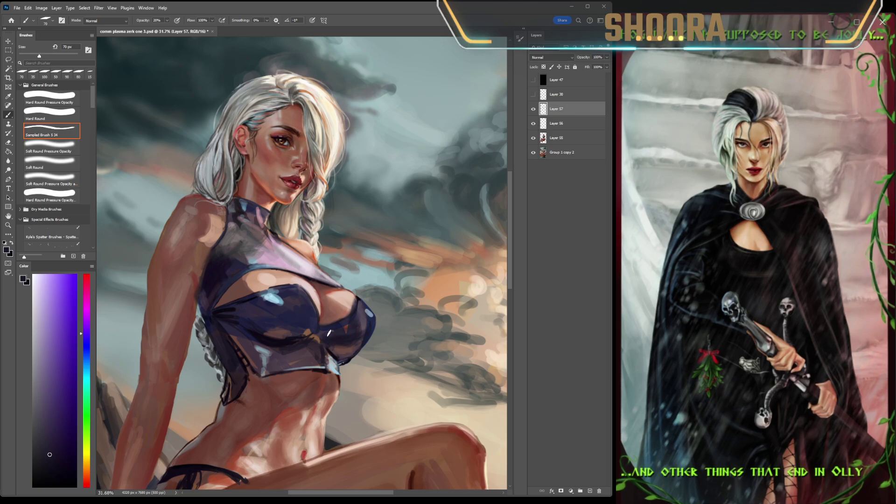
scroll(387, 328, "down", 6)
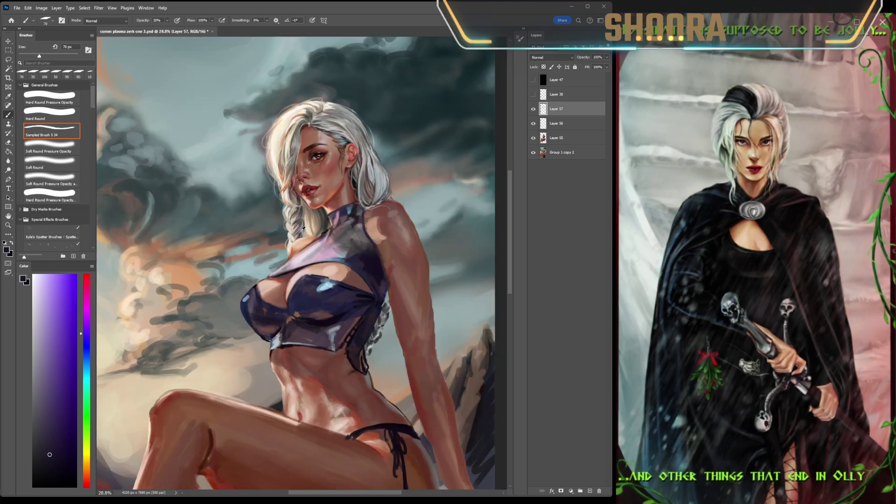
scroll(301, 236, "up", 4)
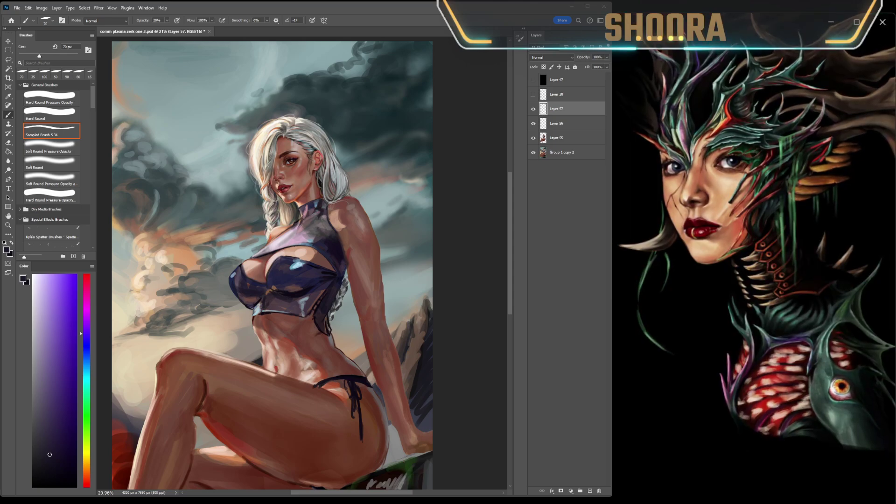
Paint a muted greyish-lilac highlight along the upper edge of the far navy cup.
scroll(196, 281, "up", 3)
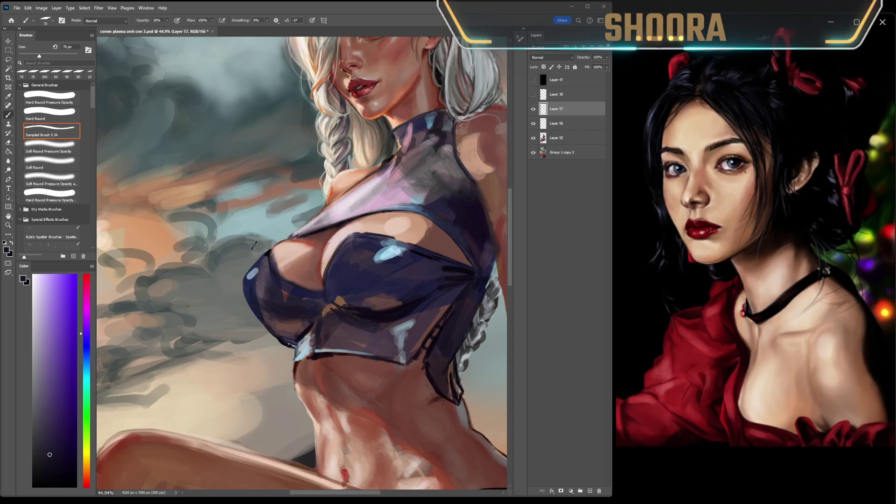
left_click(349, 207, "alt")
mouse_move(263, 267)
left_mouse_down()
mouse_move(283, 289)
mouse_move(268, 262)
mouse_move(288, 279)
mouse_move(263, 266)
mouse_move(279, 287)
mouse_move(255, 281)
mouse_move(305, 293)
mouse_move(264, 274)
mouse_move(298, 295)
mouse_move(279, 293)
left_mouse_up()
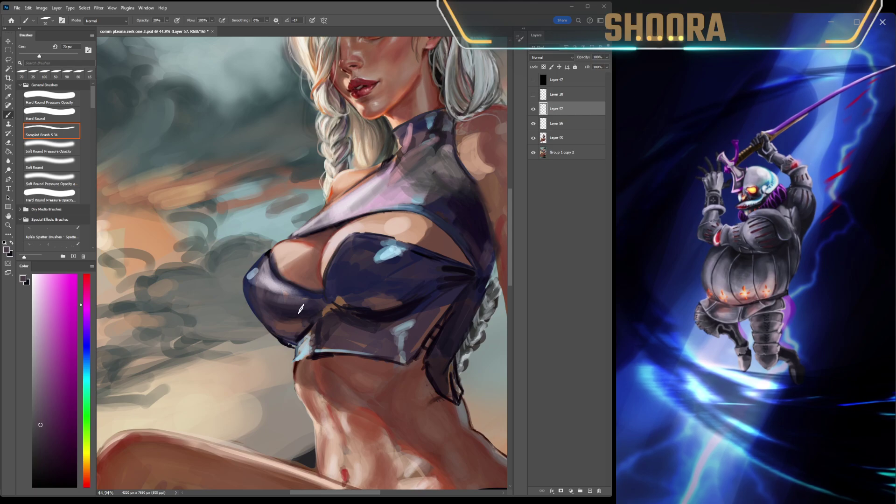
Deepen the shading on the lower far cup and around the central knot with dark navy and muted violet tones.
left_click(467, 217, "alt")
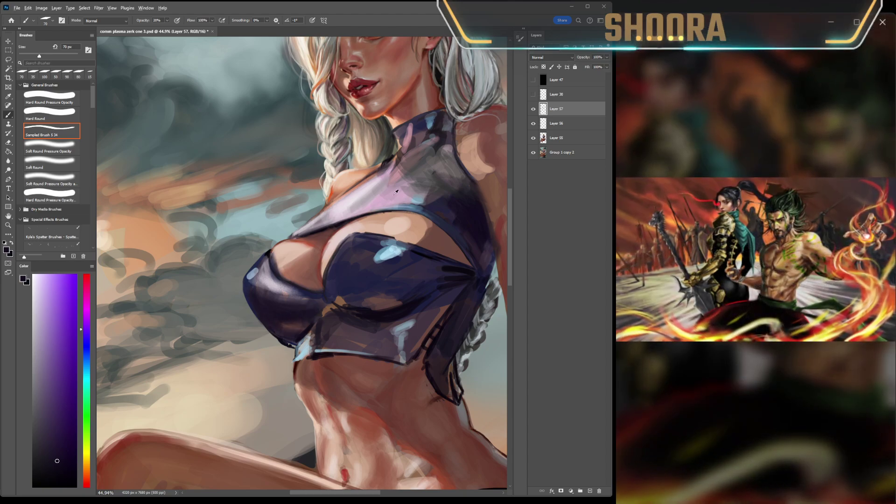
left_click(398, 192, "alt")
left_click(299, 307, "alt")
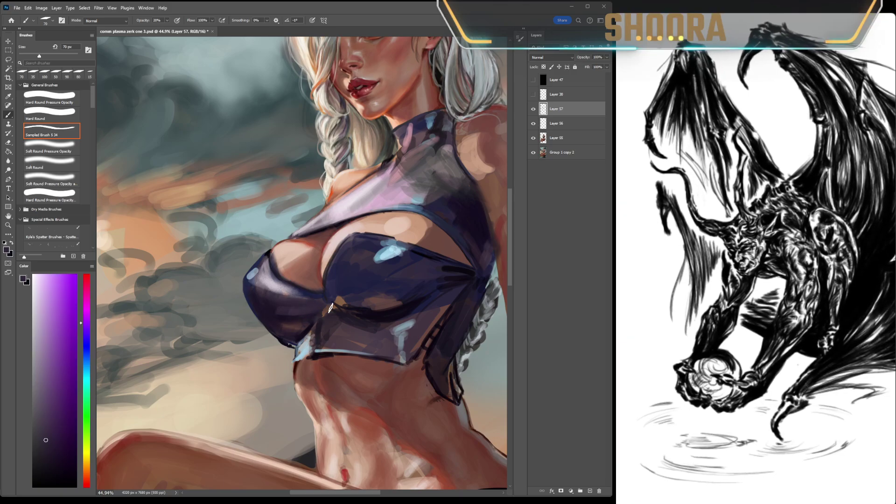
left_click(370, 310, "alt")
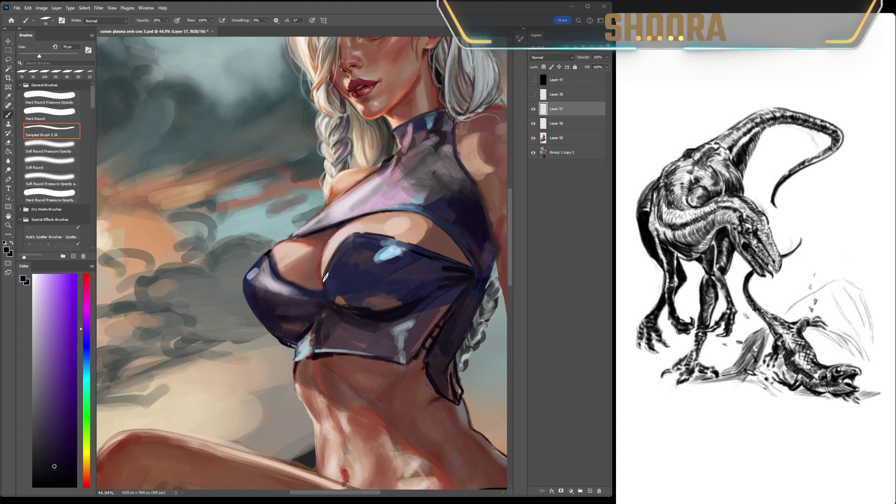
Brighten the skin in the far side of the chest cutout with a pale peach tone.
left_click(290, 243, "alt")
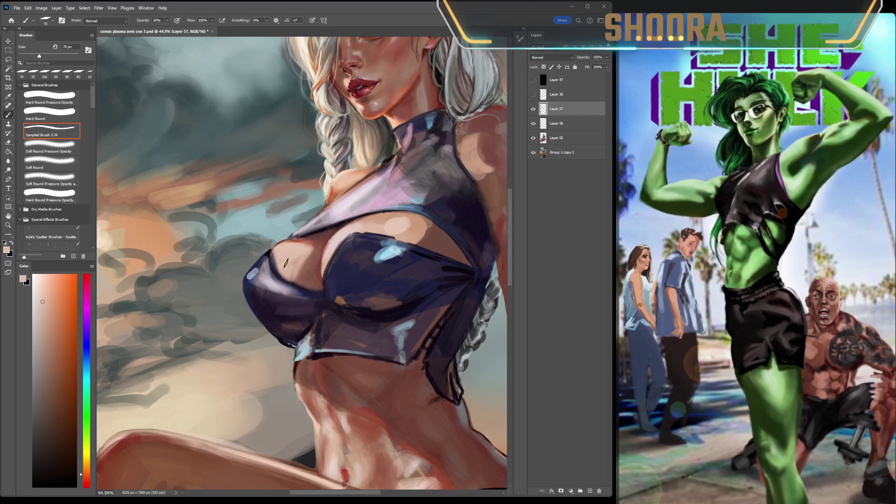
mouse_move(307, 237)
left_mouse_down()
mouse_move(262, 237)
mouse_move(303, 226)
left_mouse_up()
key("ctrl+h")
key("ctrl+h")
scroll(306, 222, "up", 3)
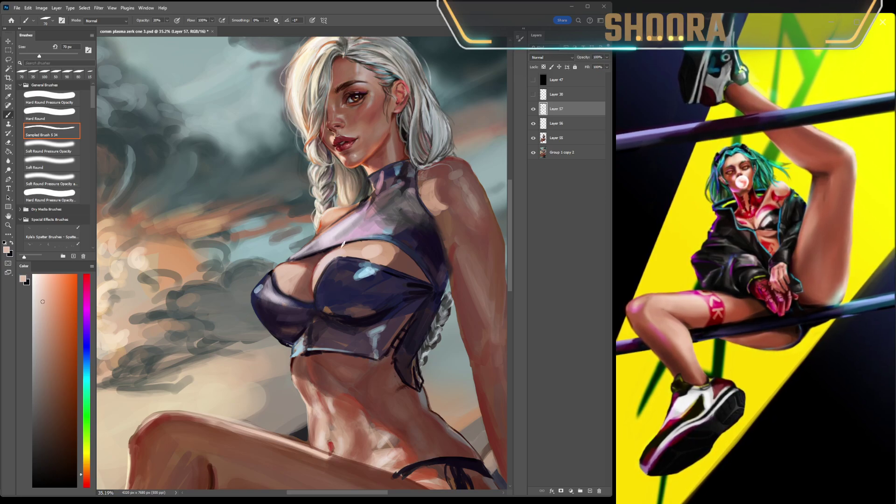
Refine the shadow on the skin below the lilac hem with sampled reddish-brown and near-black tones.
left_click(316, 263, "alt")
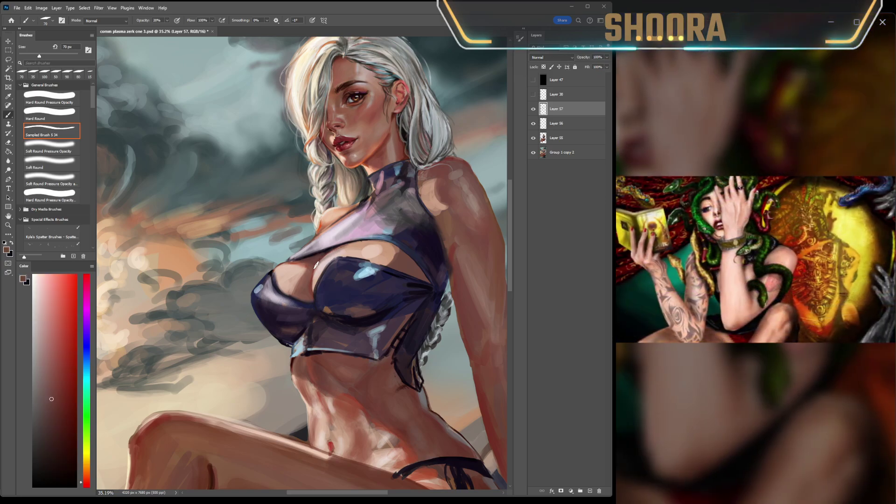
left_click(323, 259, "alt")
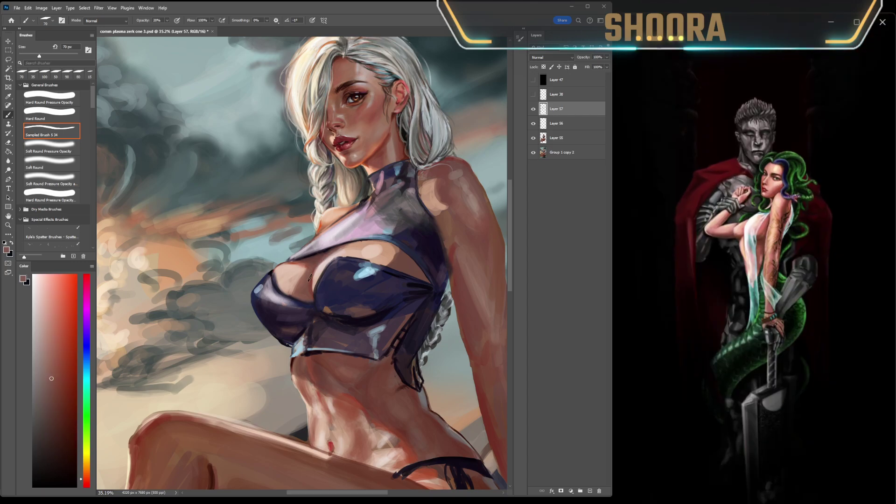
left_click(336, 253, "alt")
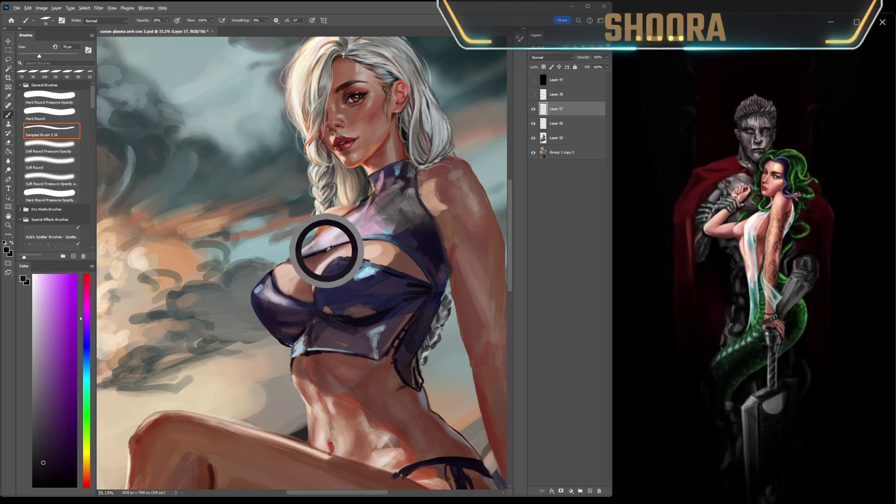
left_click(323, 254, "alt")
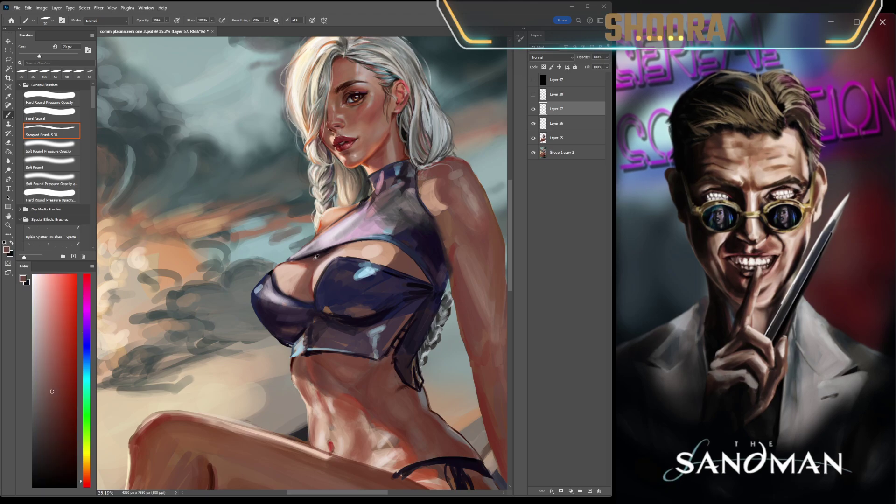
left_click(325, 253, "alt")
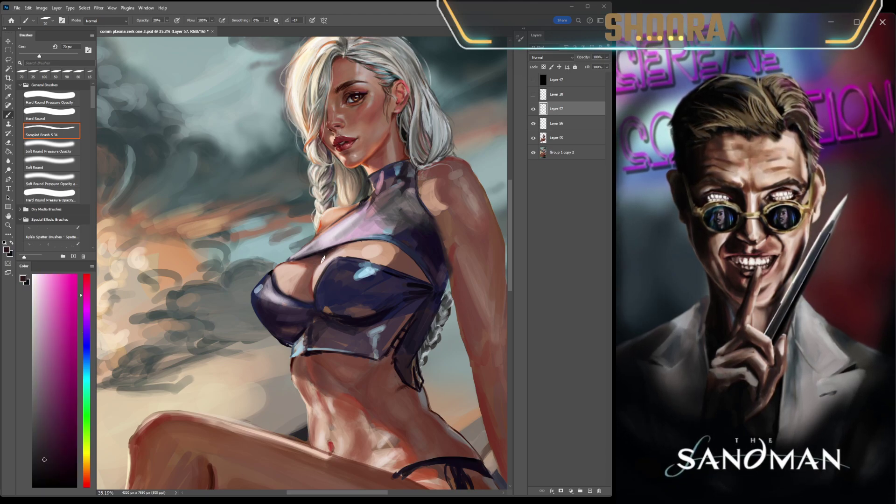
left_click(318, 259, "alt")
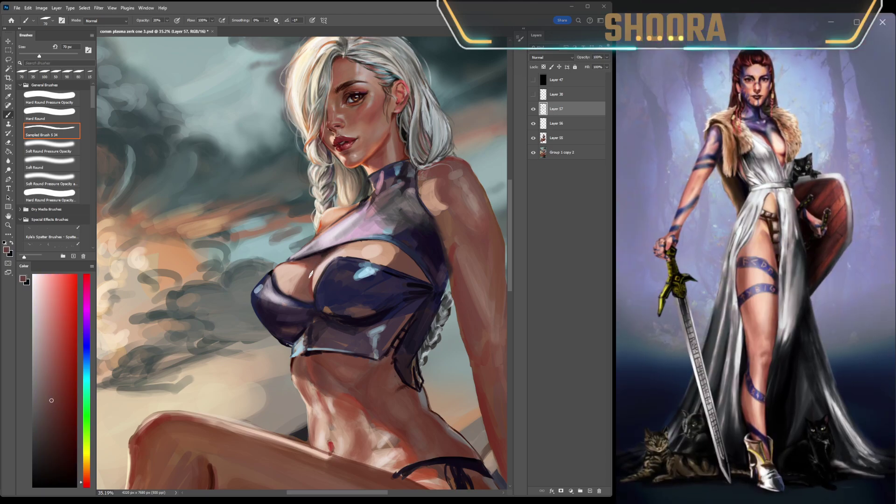
left_click_drag(303, 327, 252, 327)
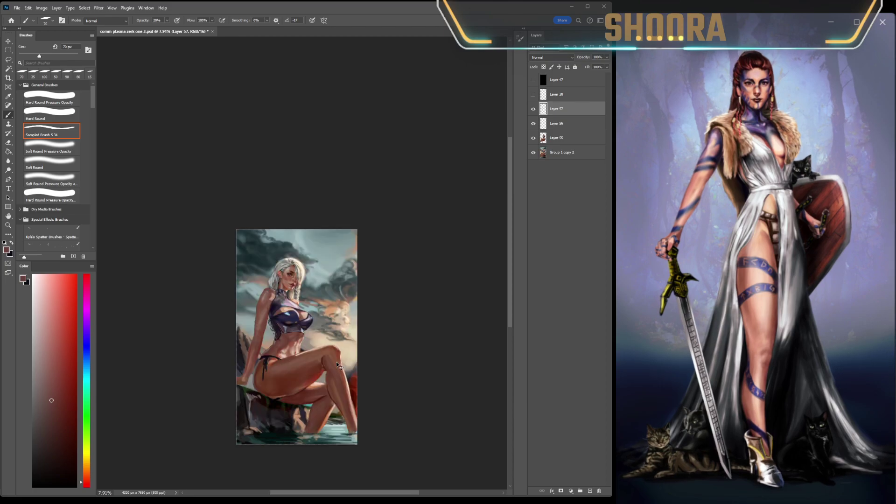
Highlight the skin in the chest cutout with peach and pale pink tones, switching to the Soft Round brush at 100 px.
scroll(306, 318, "up", 5)
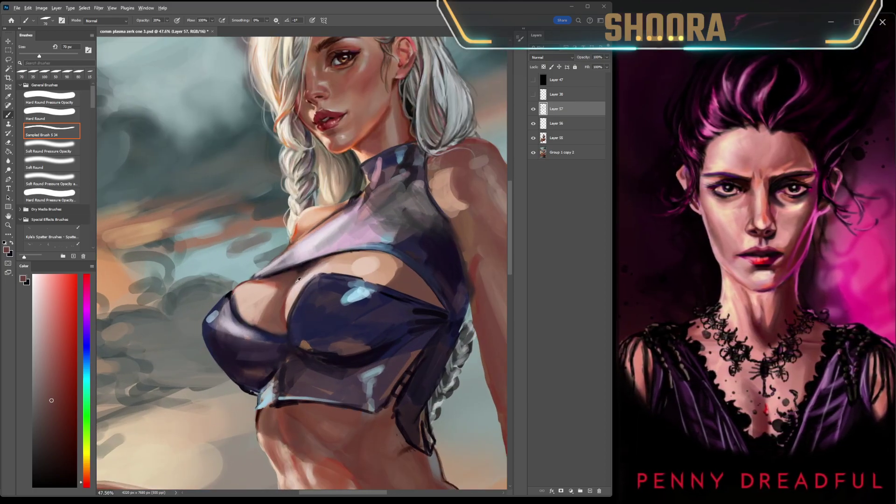
left_click(373, 260, "alt")
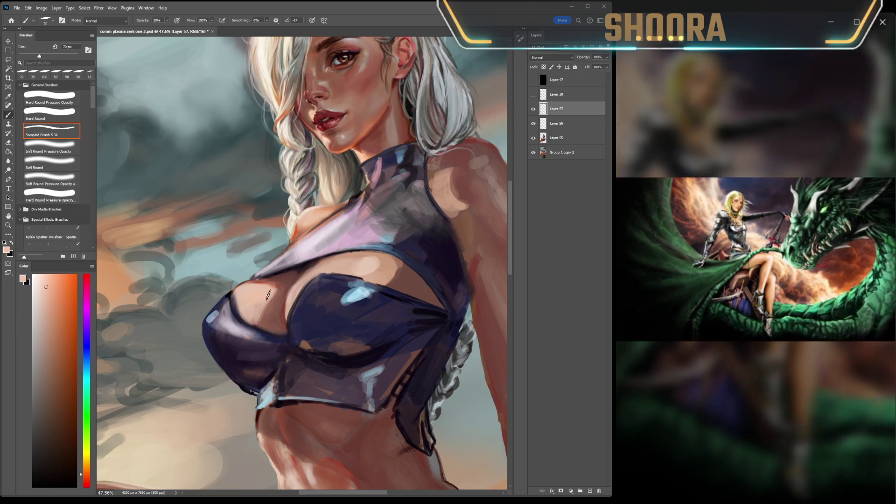
left_click(51, 163)
left_click(37, 283)
key("bracketright")
key("bracketright")
key("bracketright")
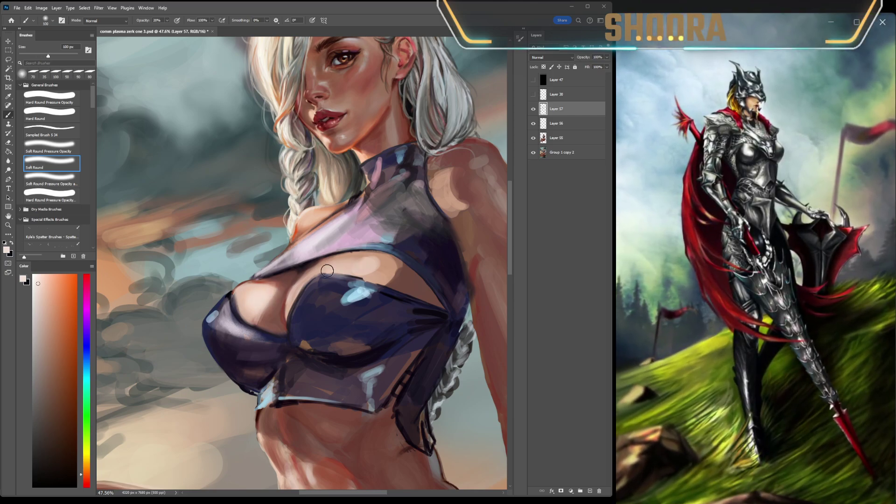
Check the full painting in both orientations, toggling Layer 57 repeatedly to judge the new chest highlights.
left_click_drag(238, 284, 177, 284)
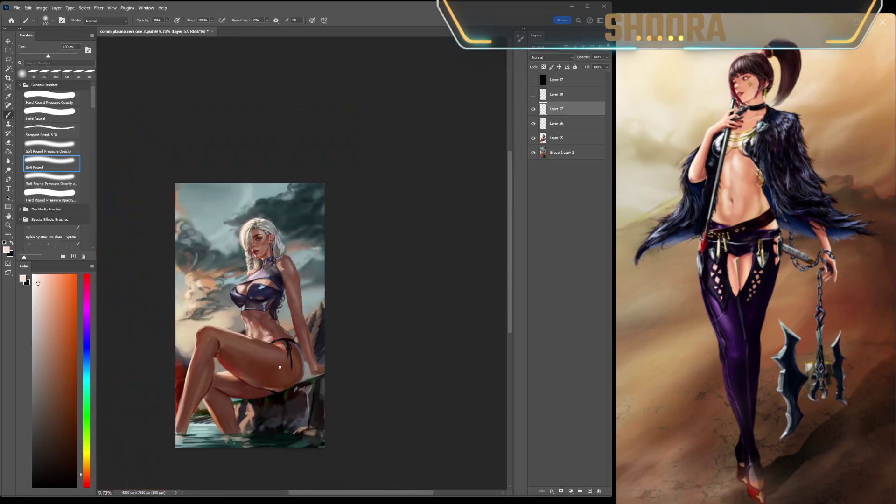
key("h")
left_click(534, 109)
left_click(534, 109)
left_click(533, 109)
left_click(533, 110)
left_click(533, 108)
left_click(534, 109)
left_click(534, 109)
left_click(533, 109)
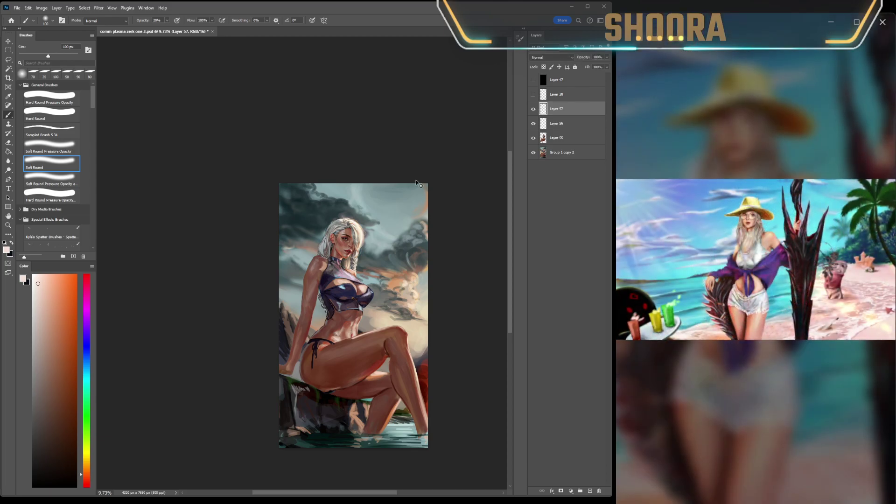
scroll(416, 183, "right", 3)
scroll(368, 244, "up", 4)
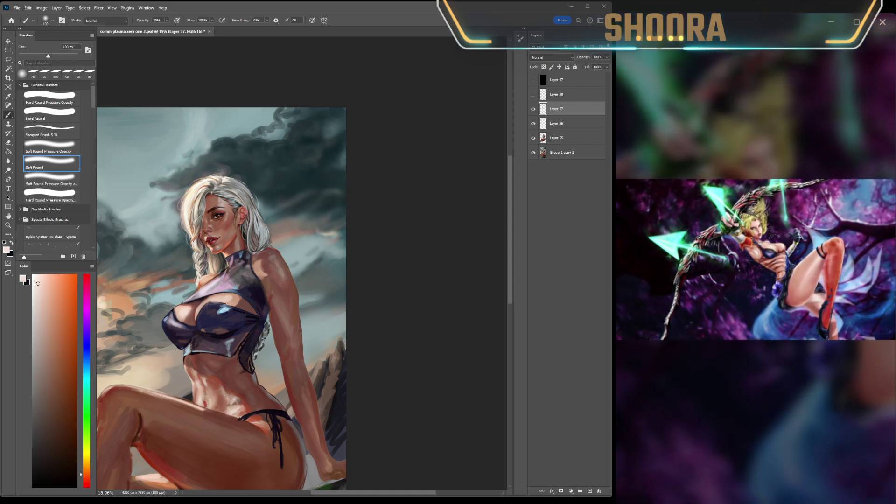
scroll(163, 324, "up", 1)
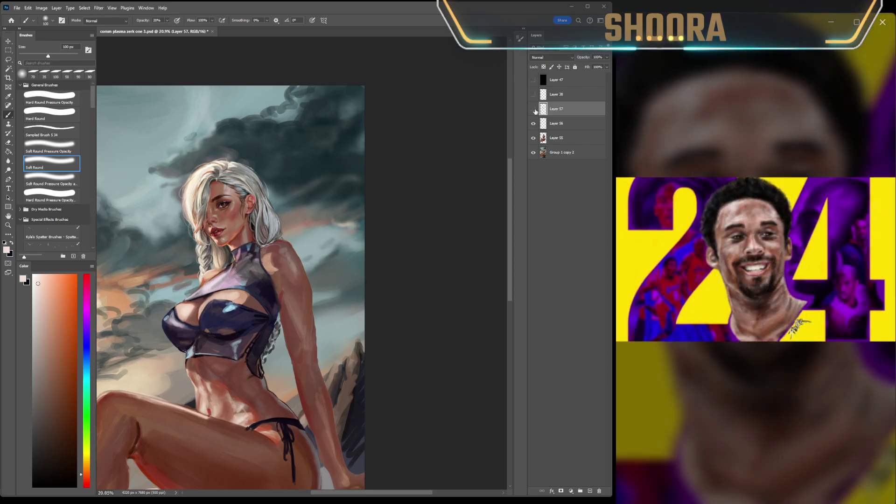
Review the figure as a small thumbnail and closer up, comparing the torso with Layer 57 hidden and shown.
key("i")
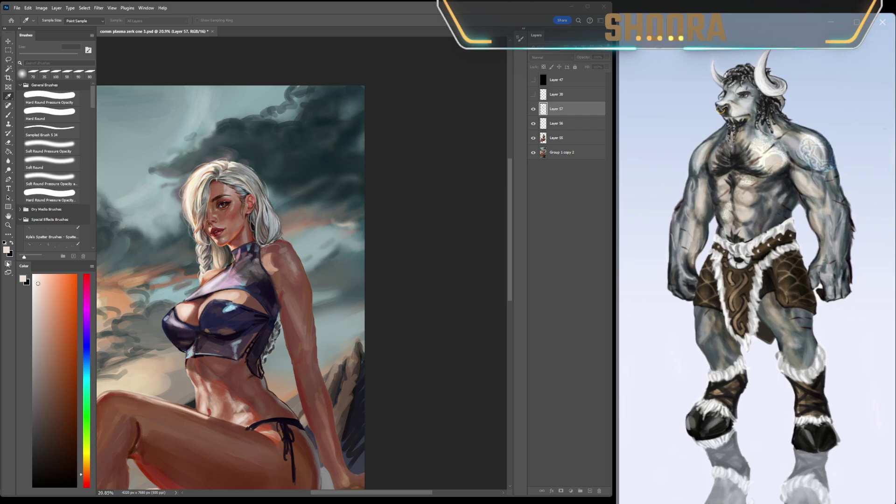
left_click(50, 163)
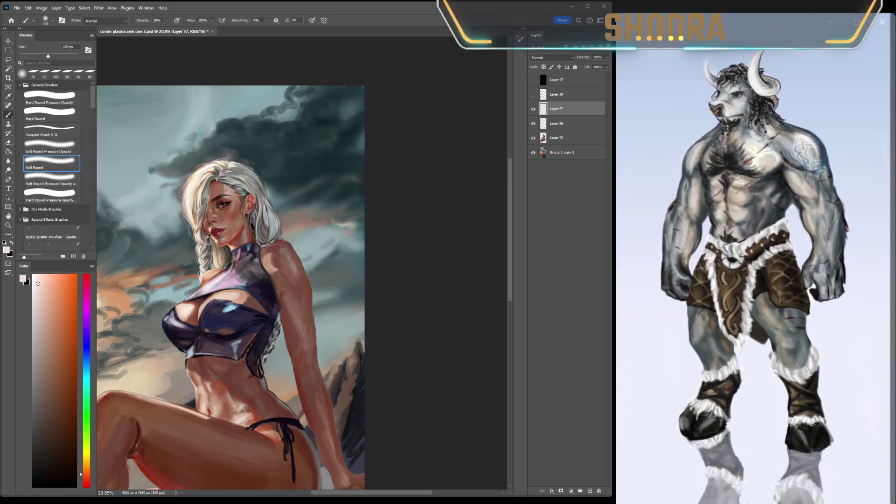
scroll(292, 267, "down", 5)
key("ctrl+h")
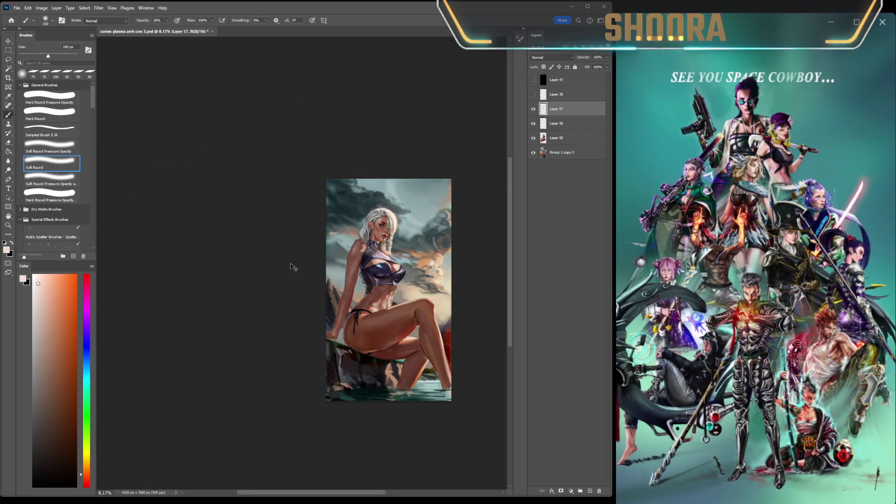
key("i")
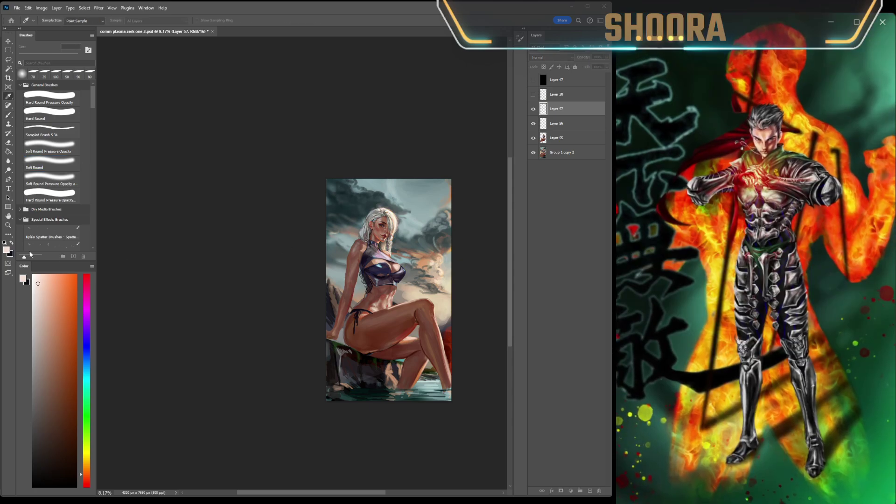
key("b")
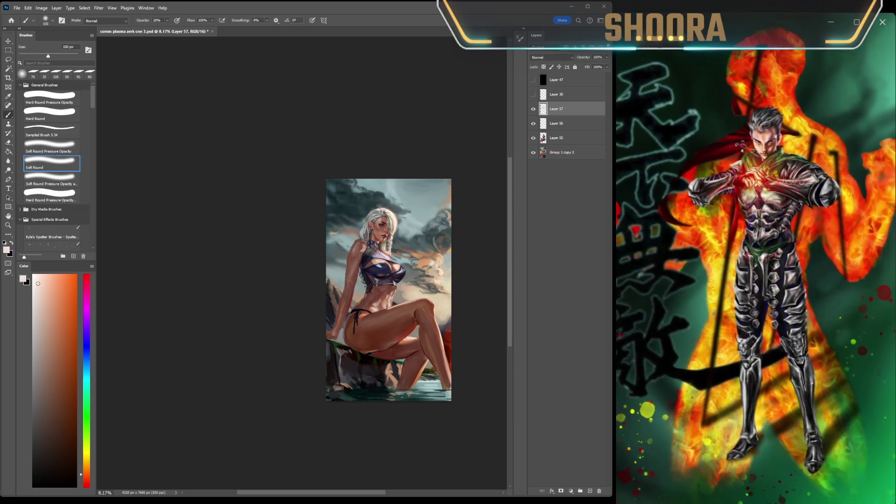
left_click_drag(343, 260, 299, 260)
key("ctrl+h")
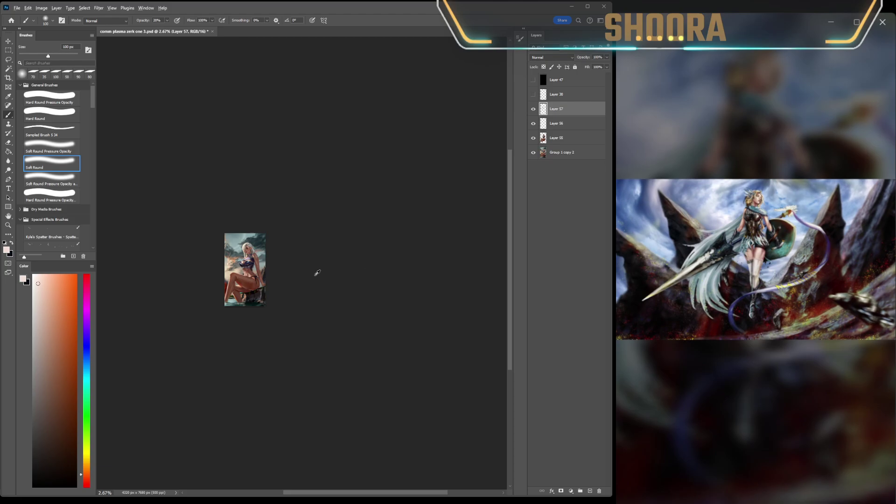
scroll(245, 275, "up", 10)
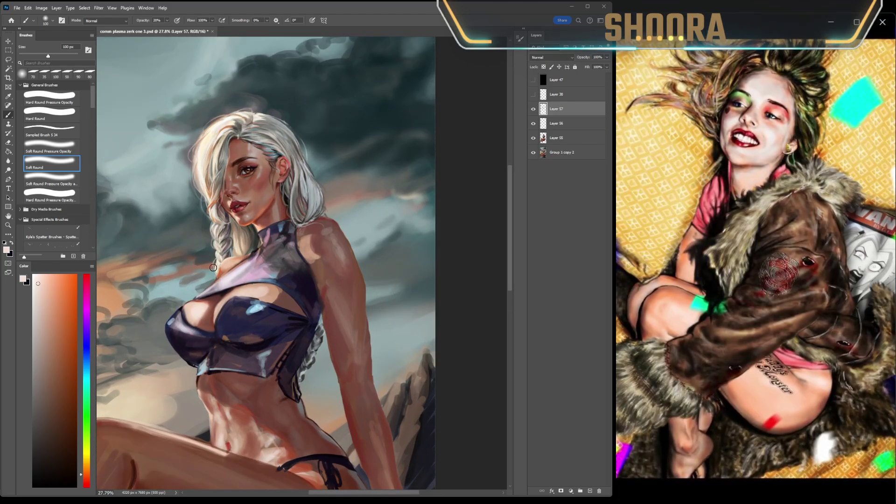
left_click(533, 109)
left_click(533, 109)
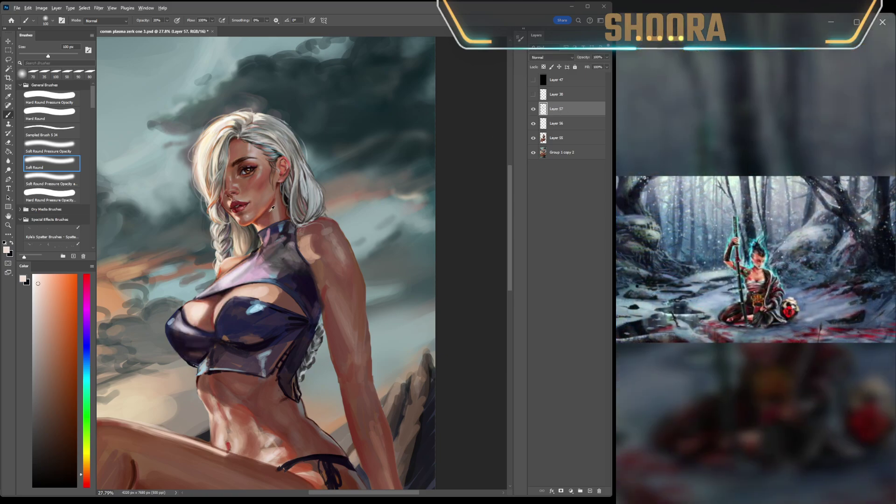
Refine the lilac fabric across the upper chest with sampled reddish-brown and pink tones, checking the whole figure in both orientations.
left_click(269, 210, "alt")
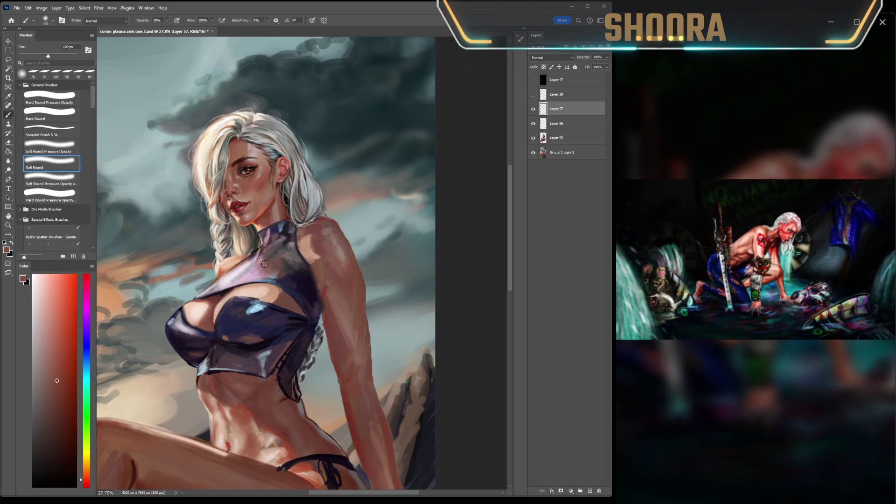
left_click(251, 281, "alt")
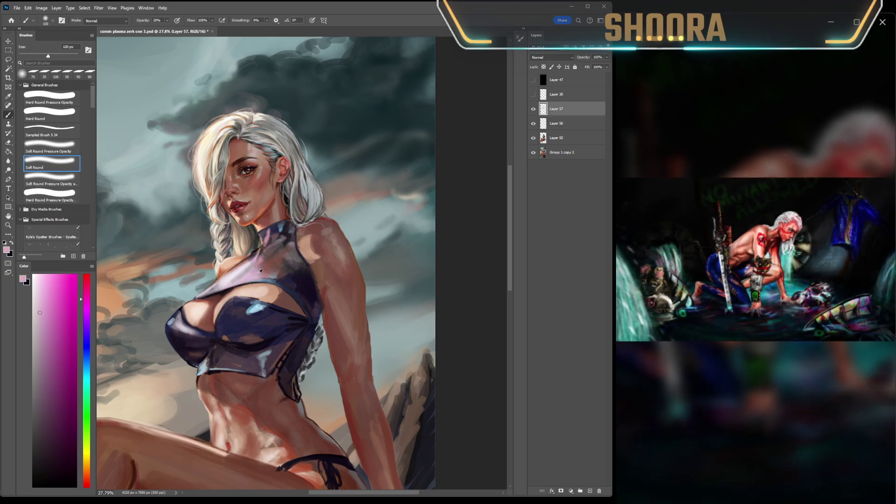
left_click(283, 253, "alt")
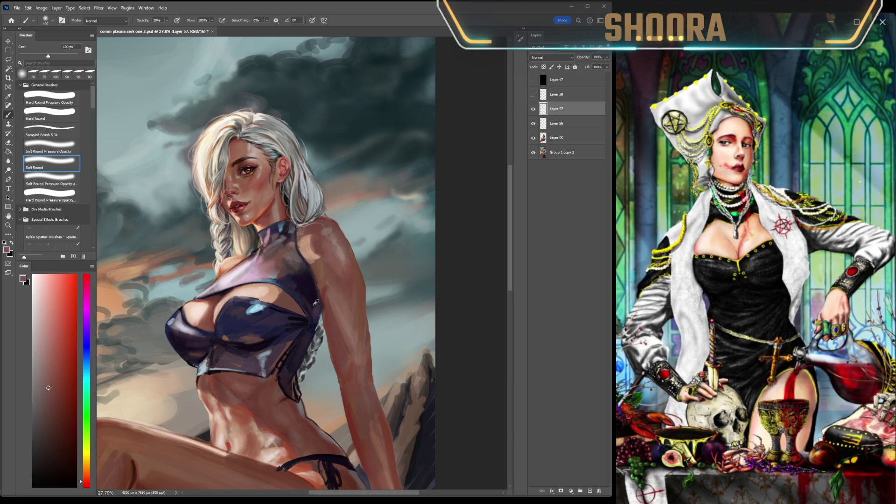
scroll(313, 284, "down", 5)
key("h")
key("h")
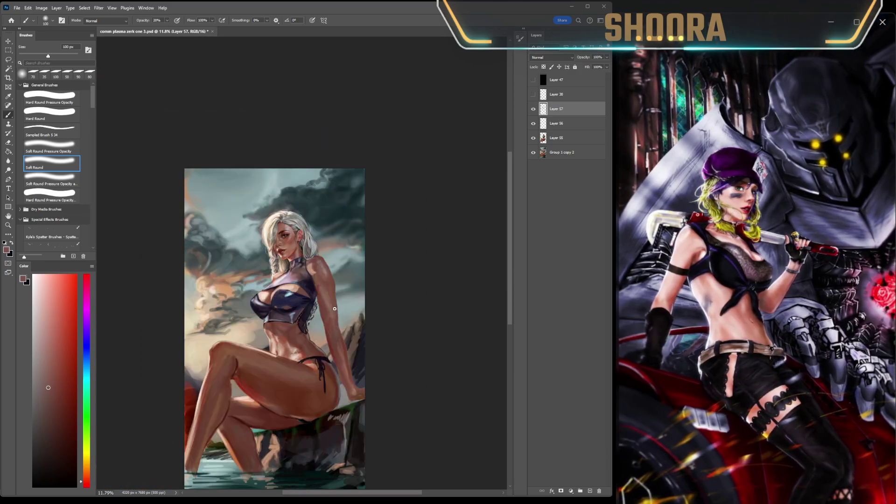
scroll(294, 269, "up", 4)
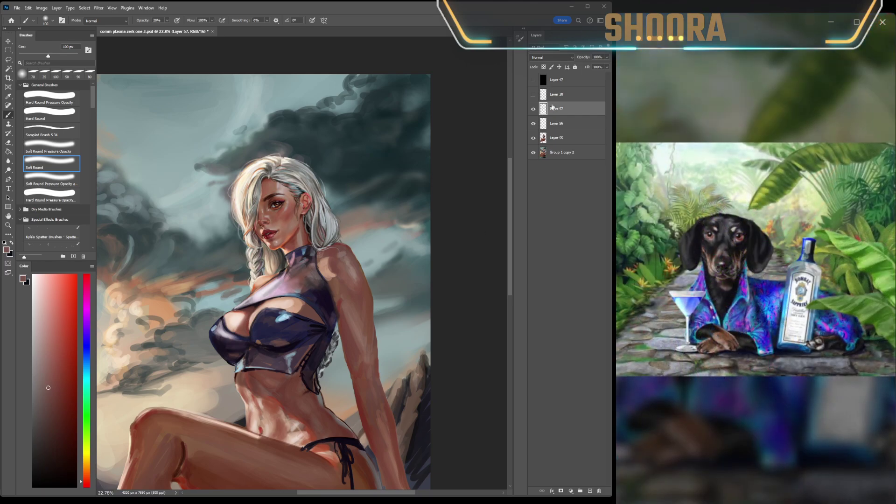
Add a layer above Layer 57, fill it with near-white, and paste the copied artwork of the two characters over it.
key("ctrl+shift+alt+n")
left_click(33, 288)
left_click(8, 152)
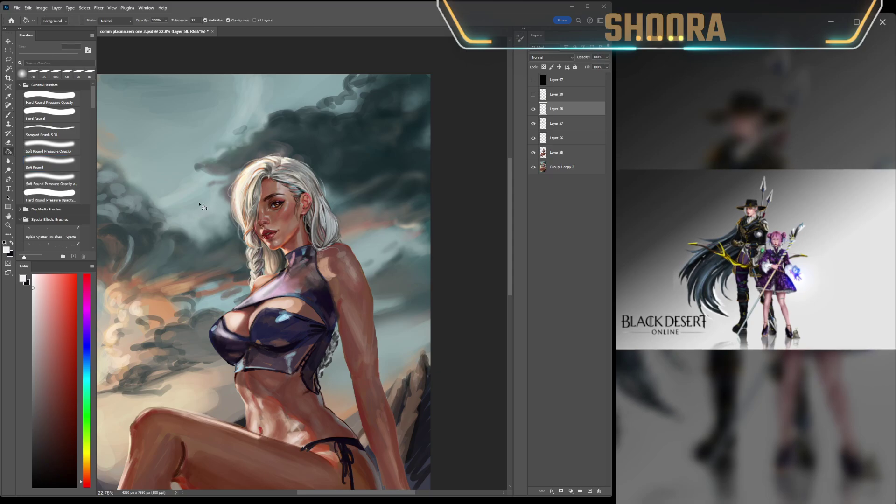
left_click(195, 205)
key("ctrl+v")
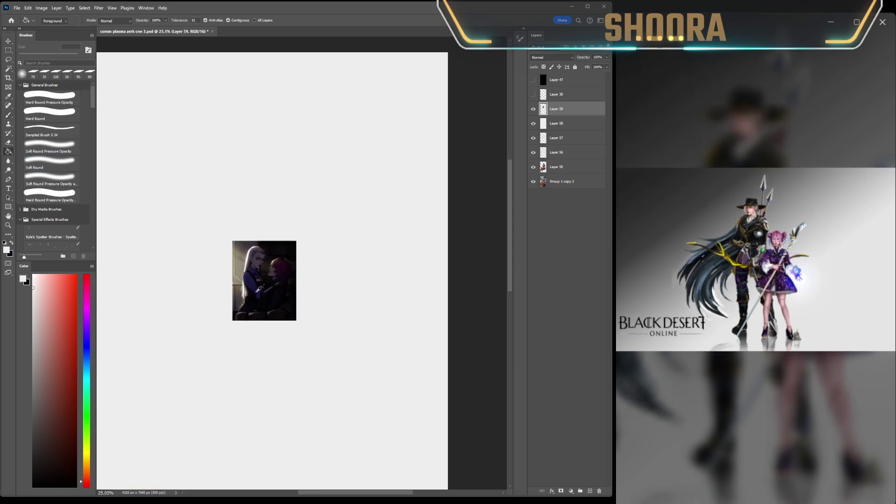
Refill the backdrop layer beneath the pasted artwork, trying black and settling on a neutral mid-grey.
scroll(256, 285, "up", 12)
scroll(275, 273, "down", 1)
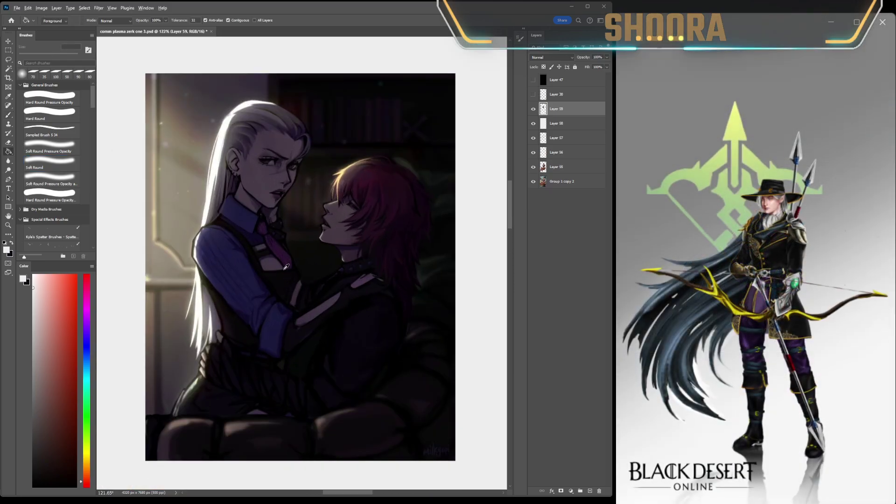
scroll(286, 267, "up", 1)
key("b")
left_click(32, 486)
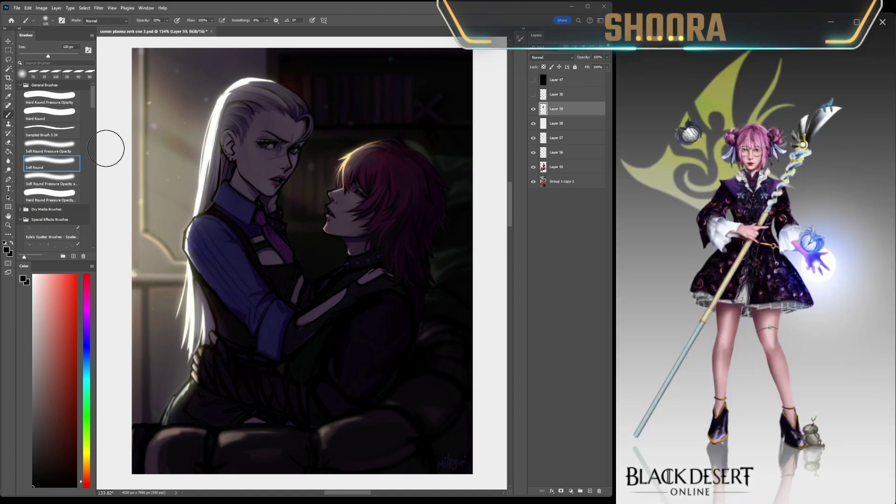
key("alt+bracketleft")
left_click(9, 151)
scroll(223, 196, "down", 1)
left_click(223, 195)
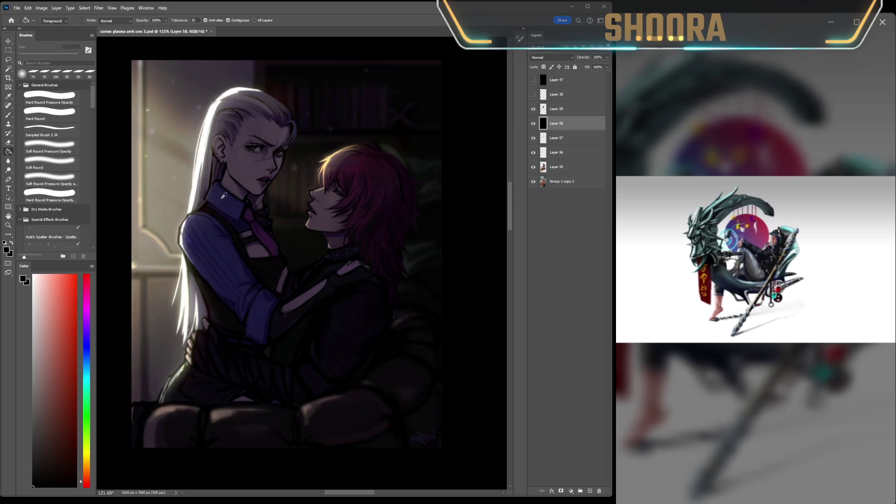
key("x")
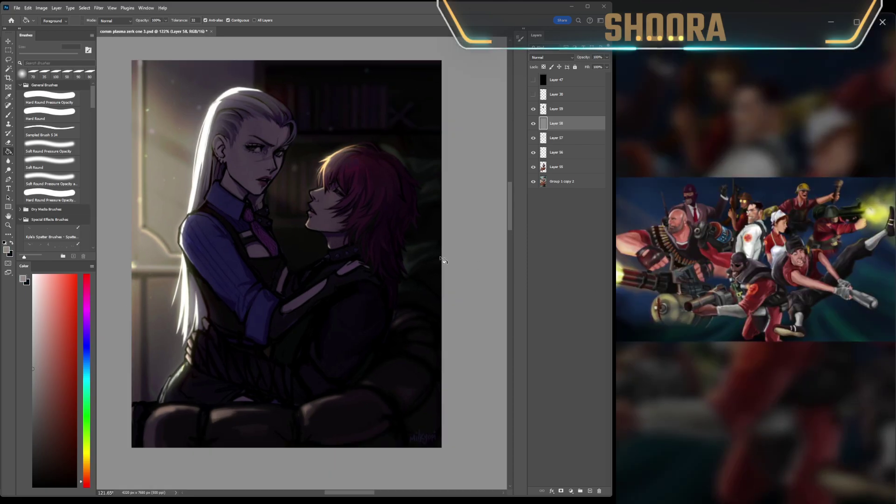
Add an empty layer above the pasted artwork and make room below the picture for handwriting.
left_click(574, 109)
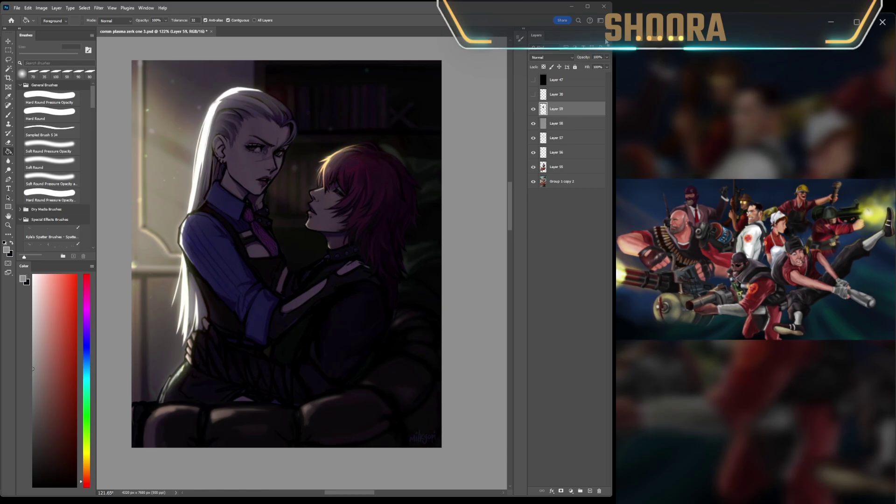
key("ctrl+alt+shift+n")
key("b")
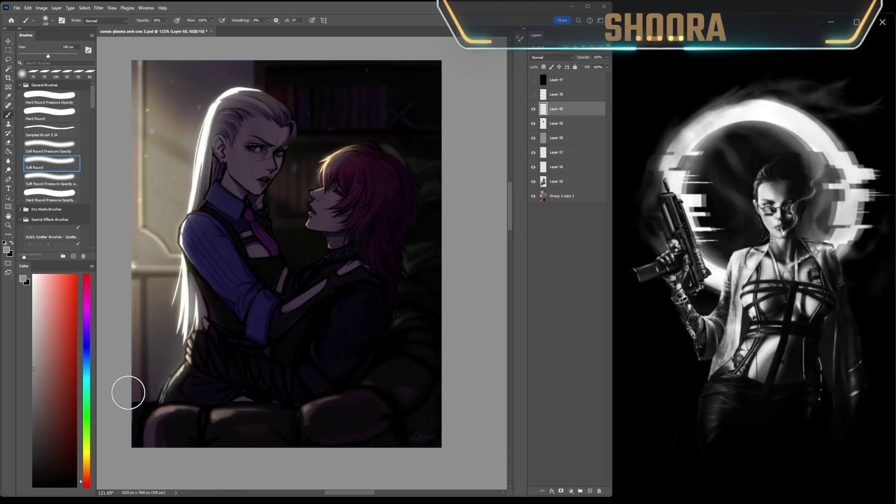
scroll(118, 398, "down", 1)
scroll(117, 399, "down", 1)
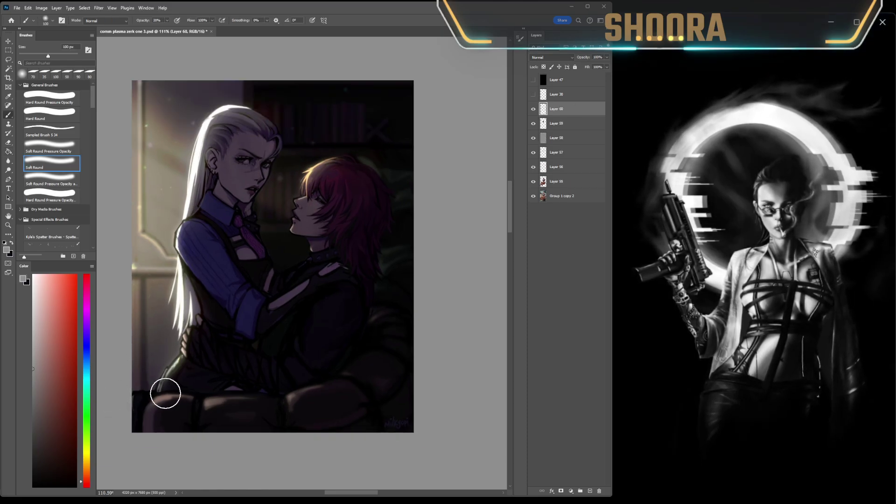
scroll(183, 412, "down", 3)
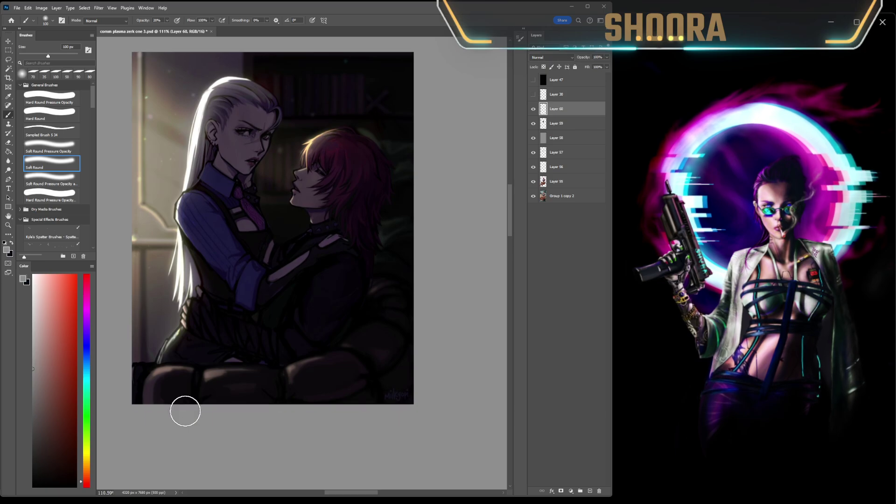
Set up a dark red Hard Round brush at 8 px and 100% opacity for handwriting.
left_click(76, 313)
left_click(49, 147)
left_click(51, 113)
key("bracketleft")
key("bracketleft")
key("bracketleft")
key("bracketleft")
key("bracketleft")
key("bracketleft")
key("bracketleft")
key("bracketleft")
key("bracketleft")
key("bracketleft")
key("bracketleft")
key("bracketleft")
key("bracketleft")
key("bracketleft")
left_click_drag(173, 413, 169, 435)
key("ctrl+z")
key("0")
Handwrite a red upward arrow, the artist's handle and "Go follow!" directly below the pasted artwork.
left_click_drag(173, 437, 172, 411)
mouse_move(182, 420)
left_mouse_down()
mouse_move(173, 414)
mouse_move(225, 434)
mouse_move(243, 419)
mouse_move(265, 445)
mouse_move(290, 423)
mouse_move(294, 444)
left_mouse_up()
left_click_drag(293, 422, 297, 428)
left_click_drag(350, 419, 364, 424)
mouse_move(386, 417)
left_mouse_down()
mouse_move(382, 434)
mouse_move(390, 425)
left_mouse_up()
left_click_drag(394, 424, 399, 431)
left_click_drag(408, 414, 406, 431)
left_click_drag(415, 424, 443, 416)
left_click(445, 427)
Handwrite "Boss lady Yes!" in red below the first line of text and finish it with three hearts.
left_click_drag(167, 463, 177, 475)
left_click_drag(186, 468, 202, 476)
mouse_move(227, 456)
left_mouse_down()
mouse_move(227, 475)
mouse_move(239, 472)
left_mouse_up()
left_click_drag(252, 464, 261, 471)
left_click_drag(266, 459, 272, 479)
mouse_move(292, 454)
left_mouse_down()
mouse_move(303, 471)
mouse_move(321, 467)
left_mouse_up()
mouse_move(330, 458)
left_mouse_down()
mouse_move(324, 469)
mouse_move(399, 451)
mouse_move(393, 459)
left_mouse_up()
left_click(340, 468)
mouse_move(418, 456)
left_mouse_down()
mouse_move(423, 464)
mouse_move(421, 455)
left_mouse_up()
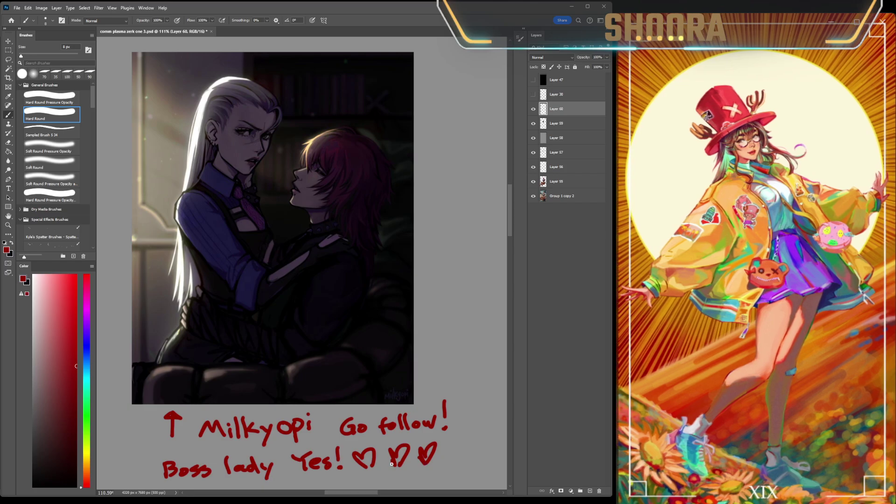